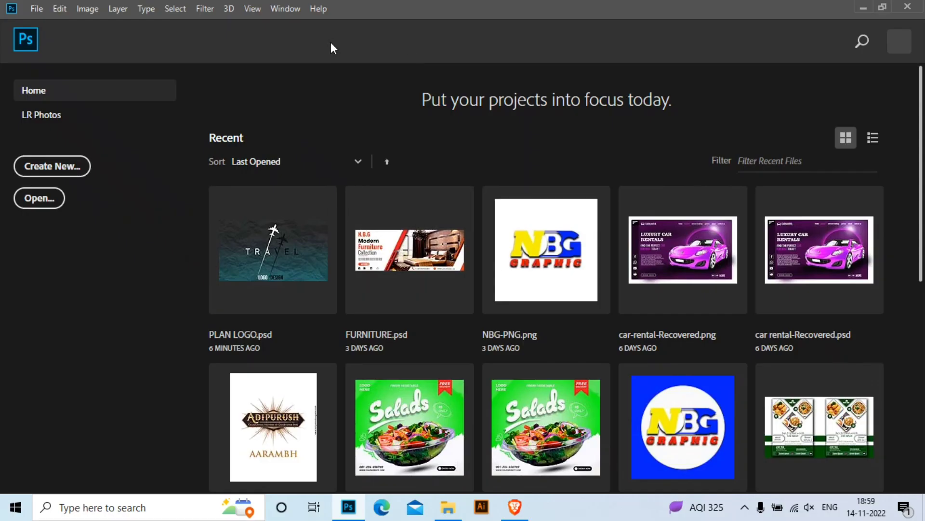
Create a new 1280 × 720 px, 72 ppi document in pixels from the Custom preset
{"action": "left_click", "coordinate": [60, 163]}
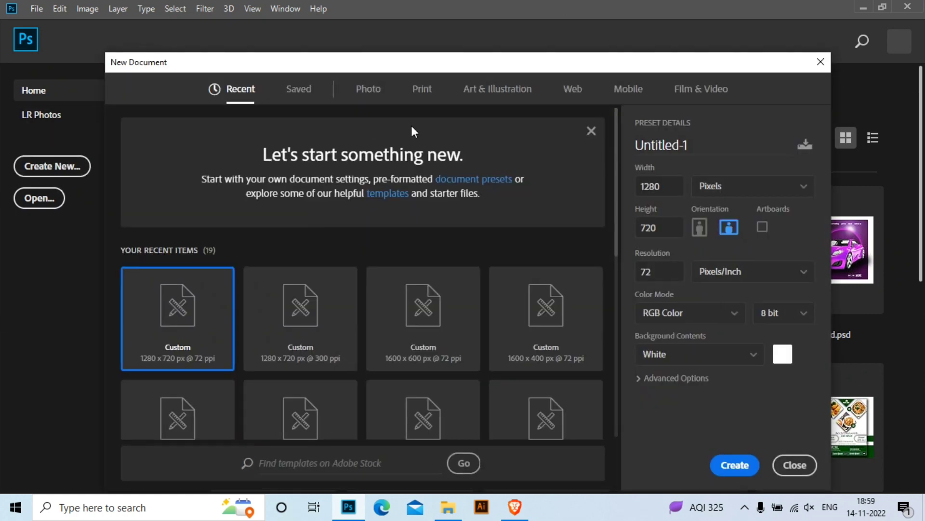
{"action": "left_click", "coordinate": [178, 338]}
{"action": "double_click", "coordinate": [698, 145]}
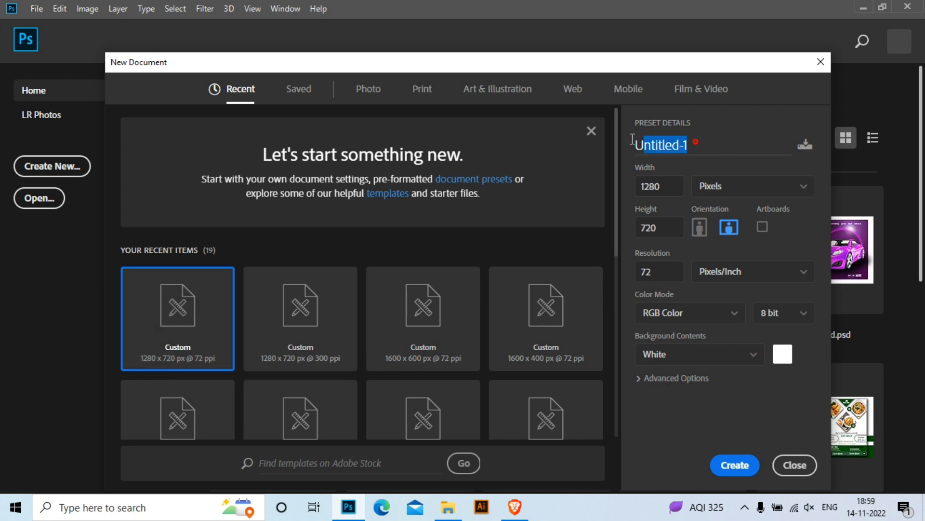
{"action": "double_click", "coordinate": [661, 186]}
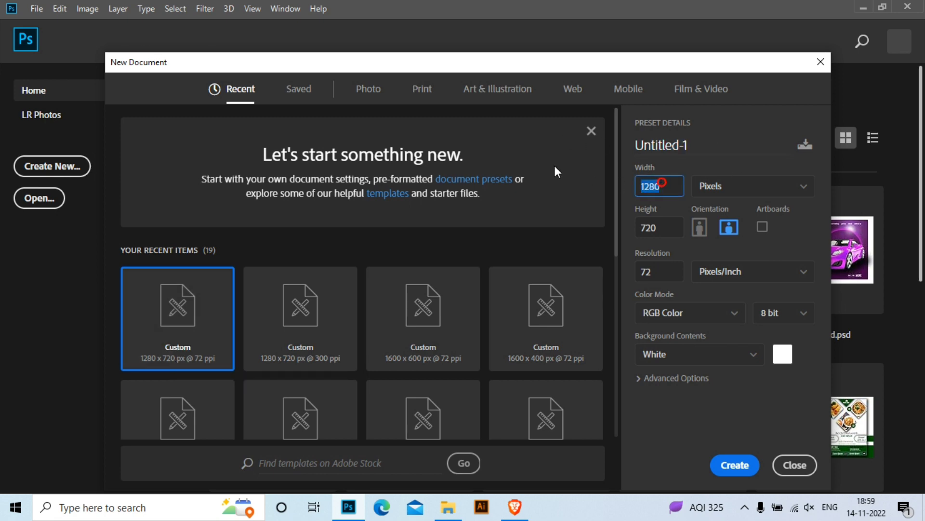
{"action": "left_click", "coordinate": [659, 229]}
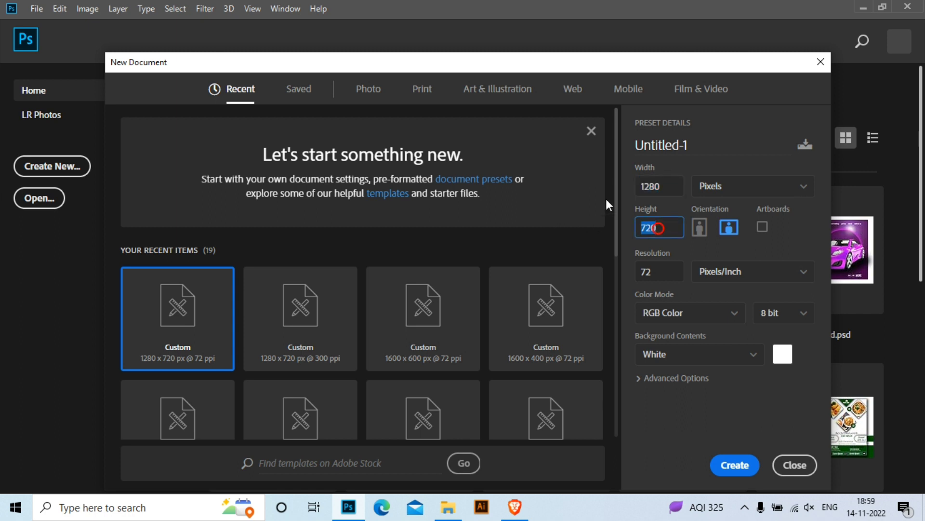
{"action": "left_click", "coordinate": [780, 178]}
{"action": "left_click", "coordinate": [776, 208]}
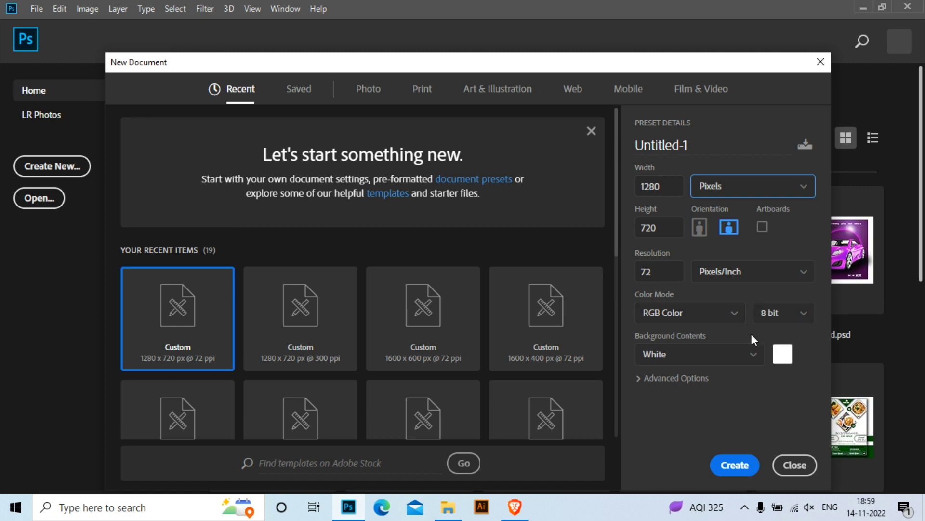
{"action": "left_click", "coordinate": [734, 467]}
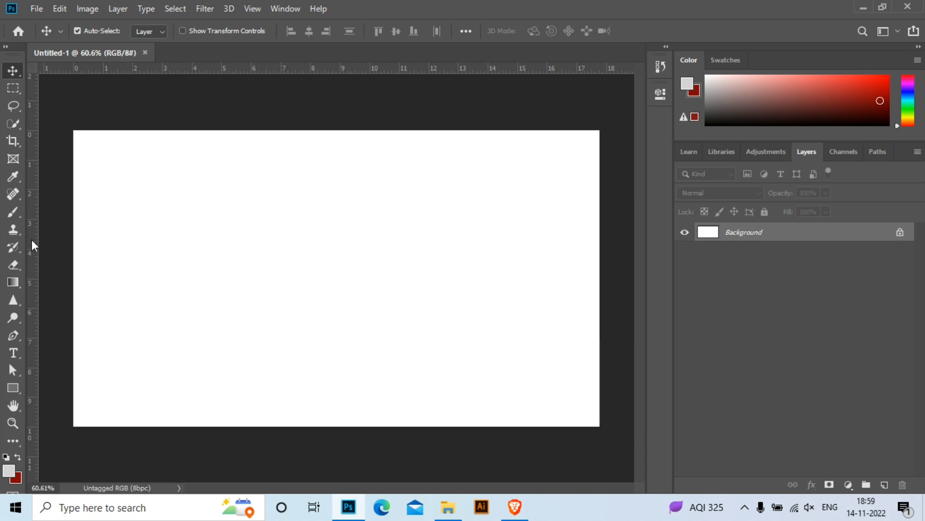
Draw a tall rectangle on the canvas's left with no stroke
{"action": "left_click", "coordinate": [16, 388]}
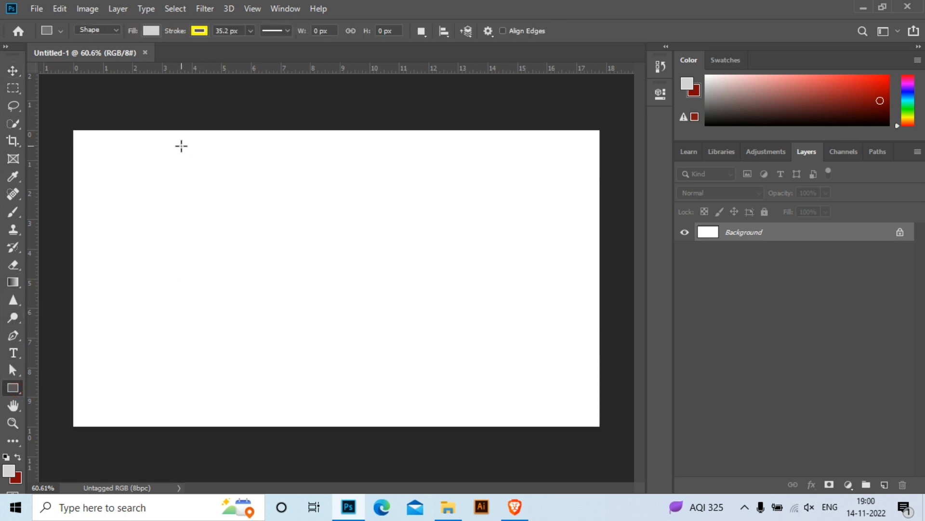
{"action": "left_click_drag", "start_coordinate": [172, 141], "coordinate": [311, 400]}
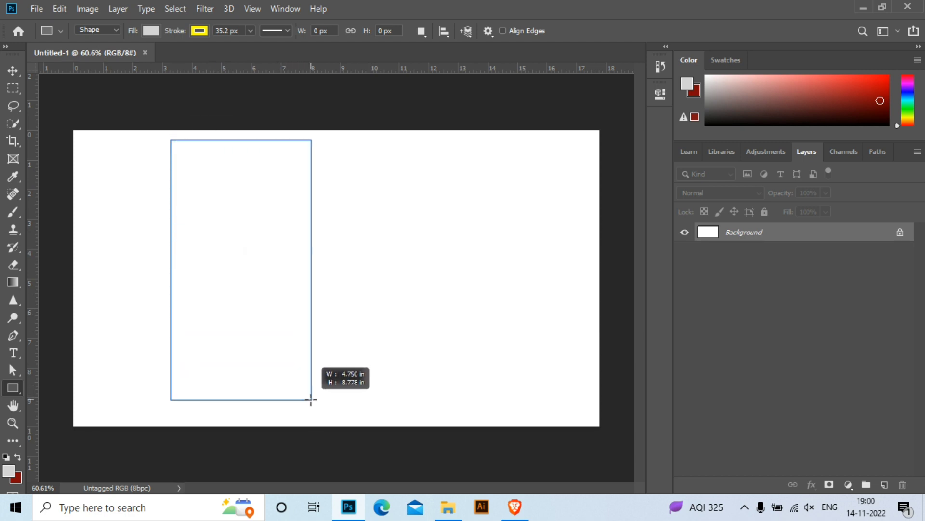
{"action": "mouse_move", "coordinate": [311, 399]}
{"action": "left_mouse_down"}
{"action": "mouse_move", "coordinate": [309, 390]}
{"action": "mouse_move", "coordinate": [294, 404]}
{"action": "left_mouse_up"}
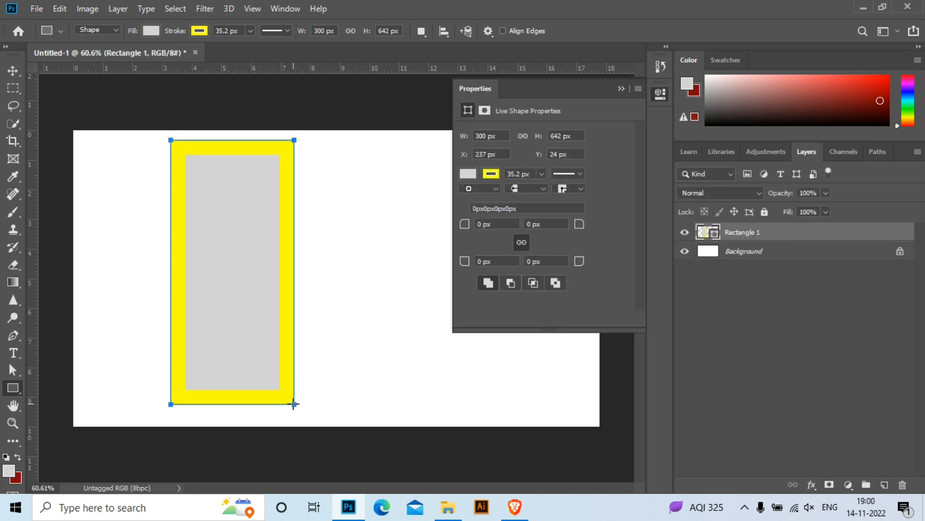
{"action": "left_click", "coordinate": [497, 176]}
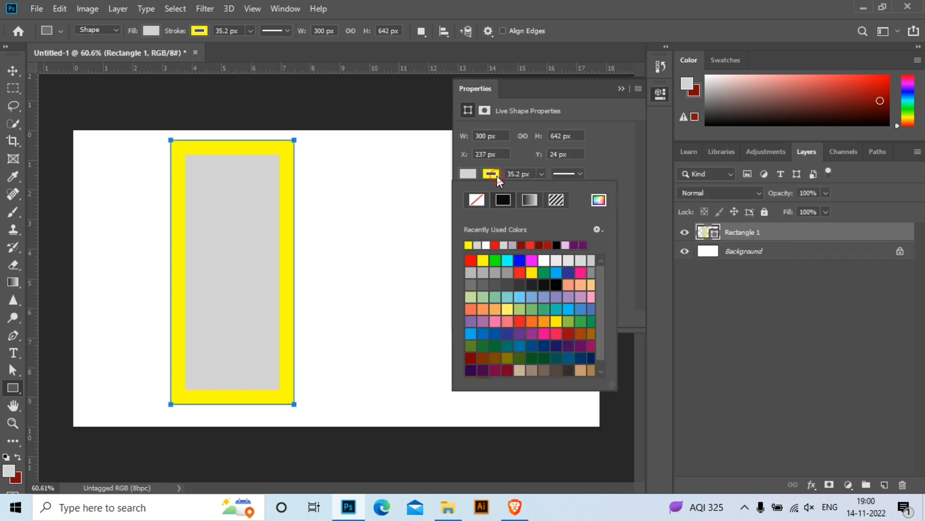
{"action": "left_click", "coordinate": [477, 199]}
Switch the rectangle's fill to a gradient and start recolouring its white end stop
{"action": "left_click", "coordinate": [469, 174]}
{"action": "left_click", "coordinate": [532, 200]}
{"action": "left_click", "coordinate": [535, 324]}
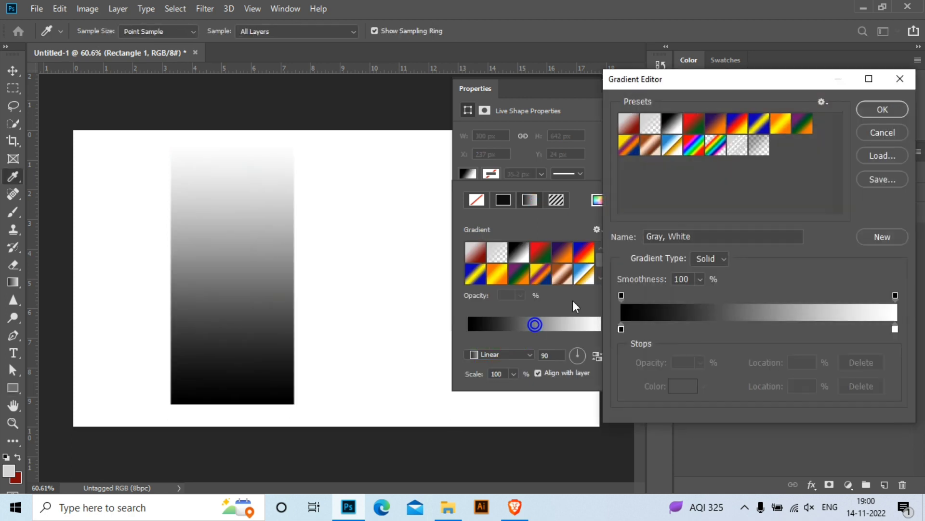
{"action": "left_click", "coordinate": [895, 329]}
{"action": "left_click", "coordinate": [683, 386]}
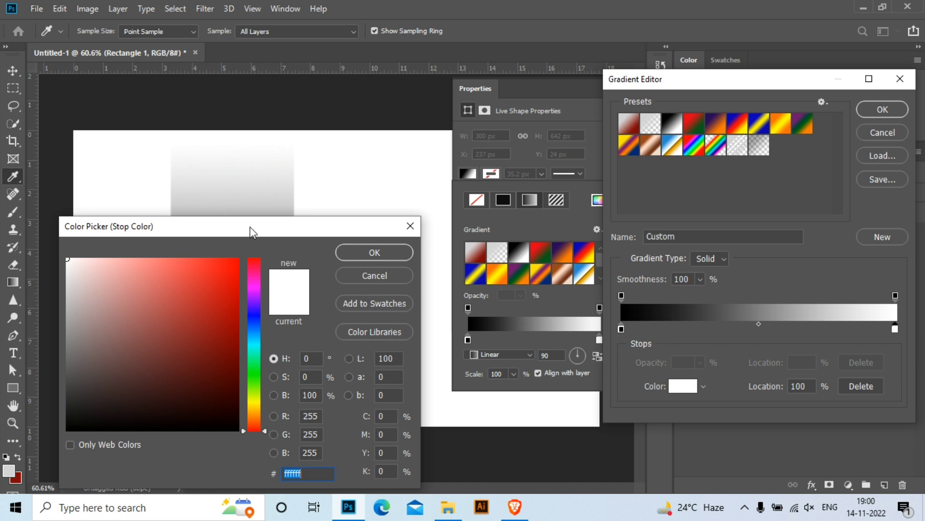
{"action": "mouse_move", "coordinate": [250, 232]}
{"action": "left_mouse_down"}
{"action": "mouse_move", "coordinate": [315, 157]}
{"action": "mouse_move", "coordinate": [609, 164]}
{"action": "left_mouse_up"}
{"action": "left_click", "coordinate": [588, 303]}
{"action": "left_click", "coordinate": [557, 288]}
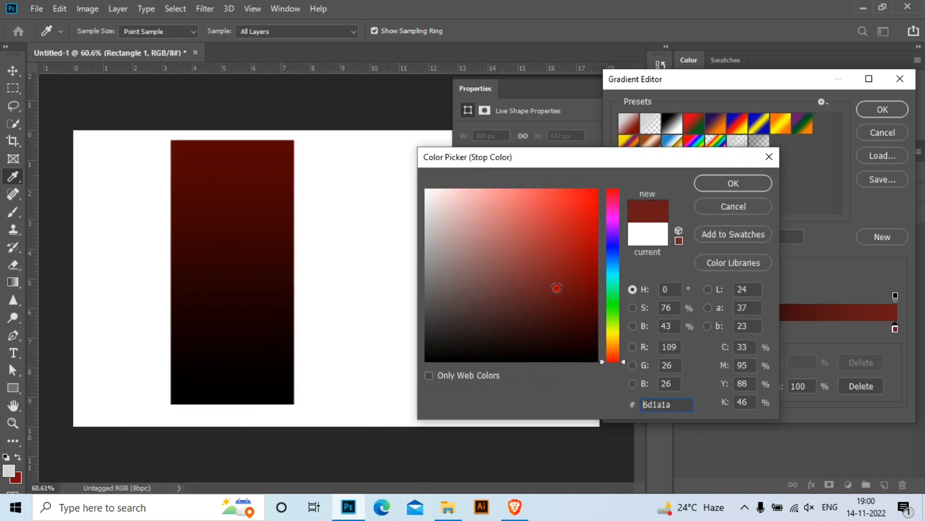
{"action": "left_click", "coordinate": [531, 255]}
{"action": "left_click", "coordinate": [569, 313]}
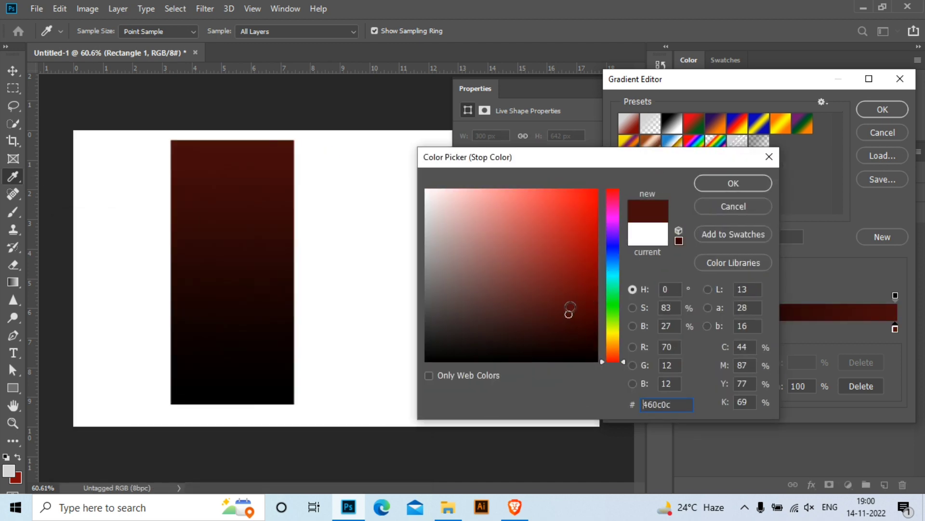
Make the white stop cyan, move it to 93%, and confirm the cyan-to-black gradient
{"action": "left_click_drag", "start_coordinate": [569, 314], "coordinate": [597, 248]}
{"action": "left_click", "coordinate": [508, 251]}
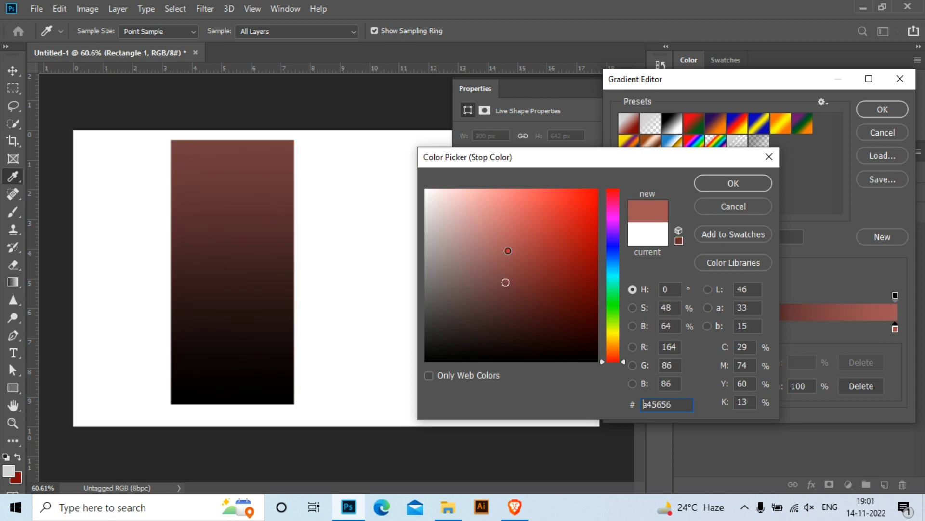
{"action": "left_click", "coordinate": [517, 230]}
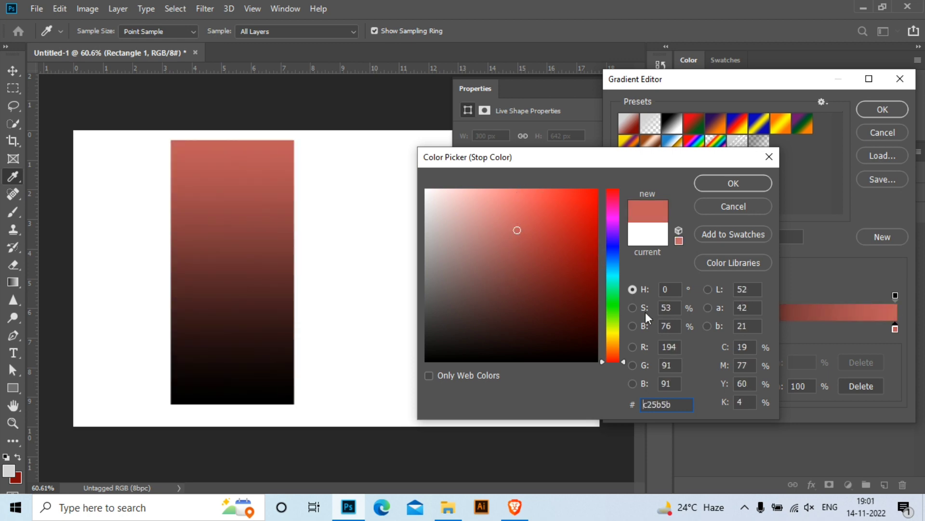
{"action": "left_click", "coordinate": [614, 357]}
{"action": "mouse_move", "coordinate": [576, 260]}
{"action": "left_mouse_down"}
{"action": "mouse_move", "coordinate": [594, 243]}
{"action": "mouse_move", "coordinate": [594, 225]}
{"action": "left_mouse_up"}
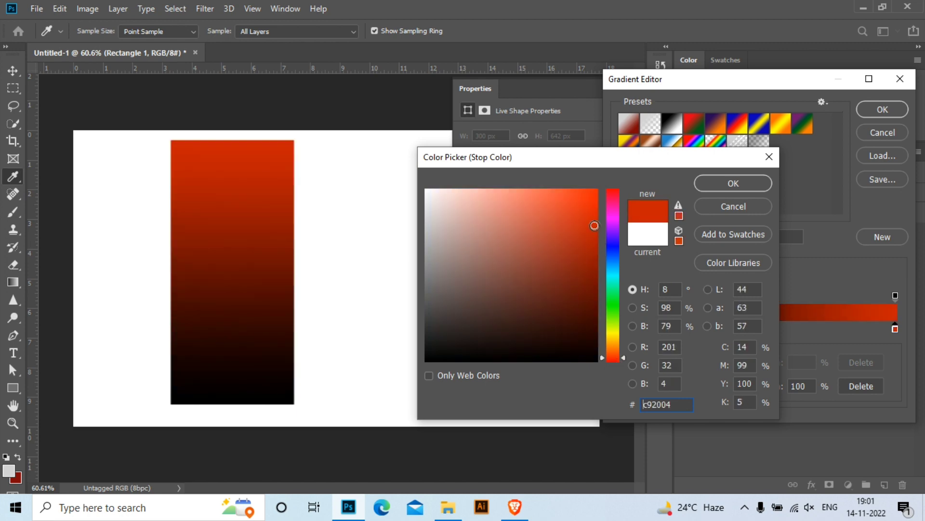
{"action": "left_click", "coordinate": [613, 276]}
{"action": "left_click", "coordinate": [597, 252]}
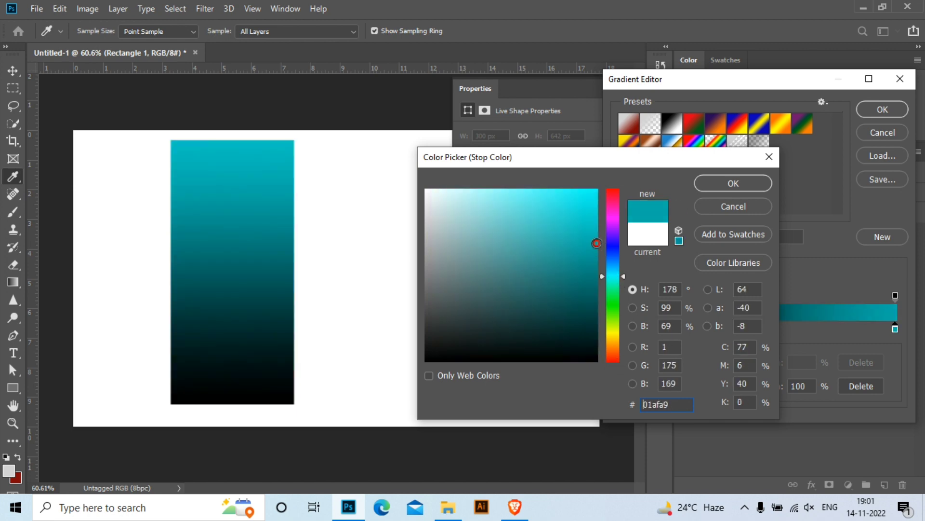
{"action": "left_click", "coordinate": [594, 224]}
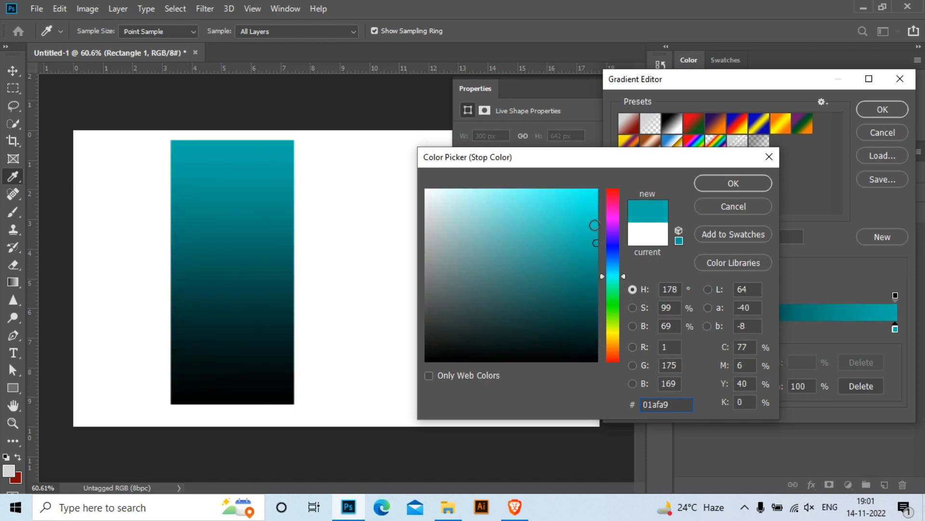
{"action": "left_click", "coordinate": [727, 182]}
{"action": "left_click_drag", "start_coordinate": [893, 332], "coordinate": [866, 332]}
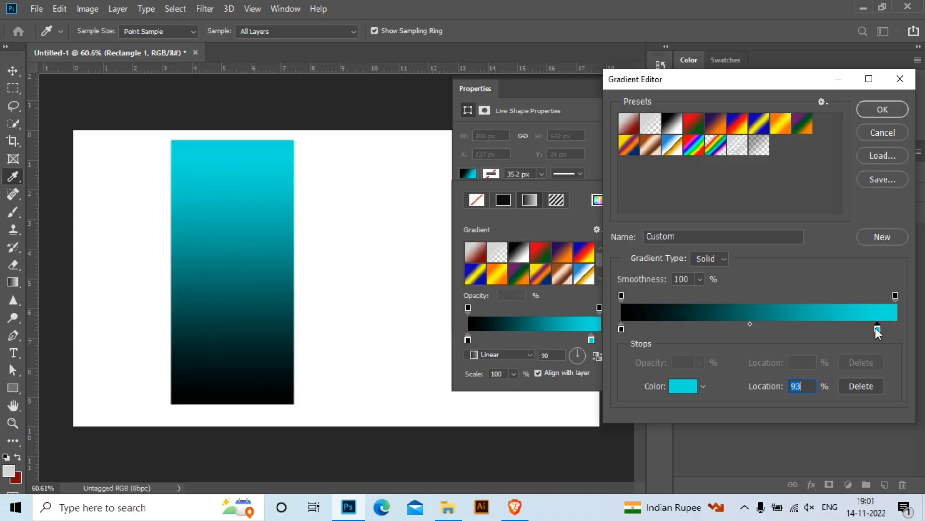
{"action": "left_click", "coordinate": [882, 110]}
{"action": "left_click", "coordinate": [622, 86]}
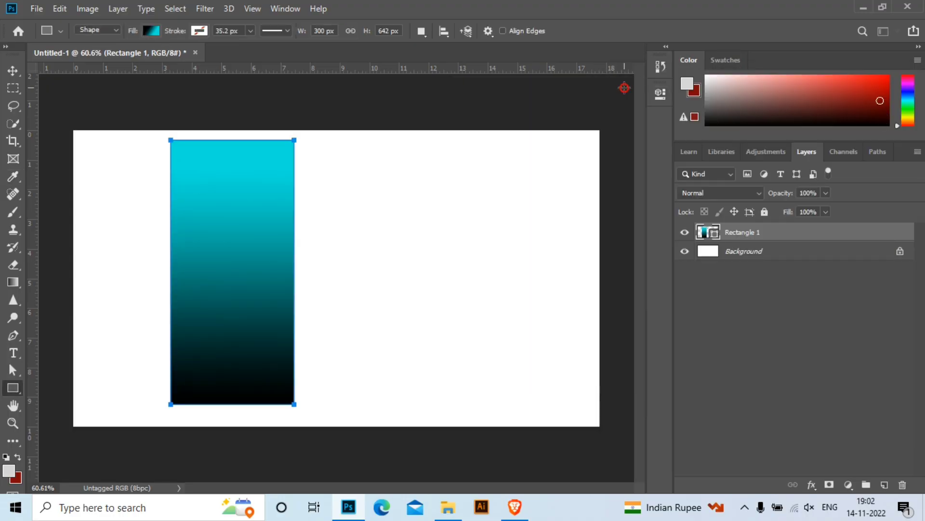
Draw a second, shorter rectangle near the top left, overlapping the gradient bar
{"action": "key", "text": "v"}
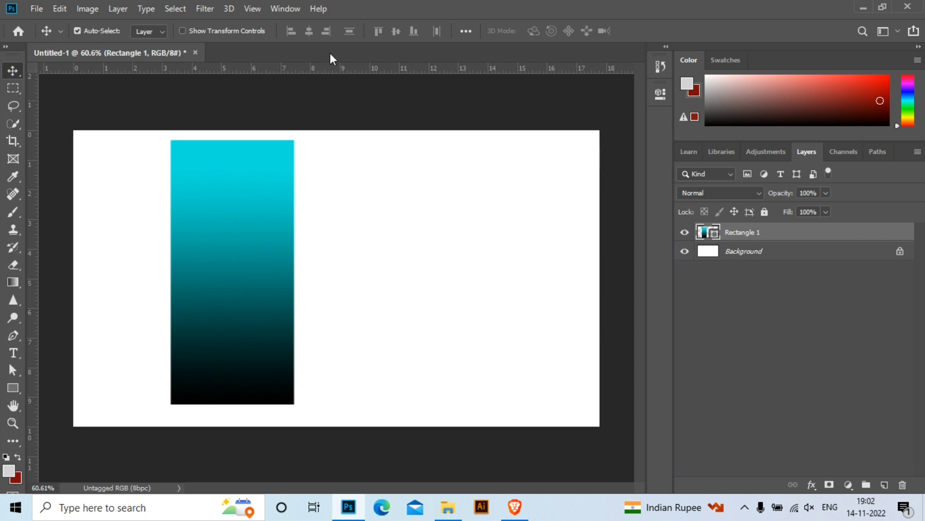
{"action": "left_click", "coordinate": [9, 388]}
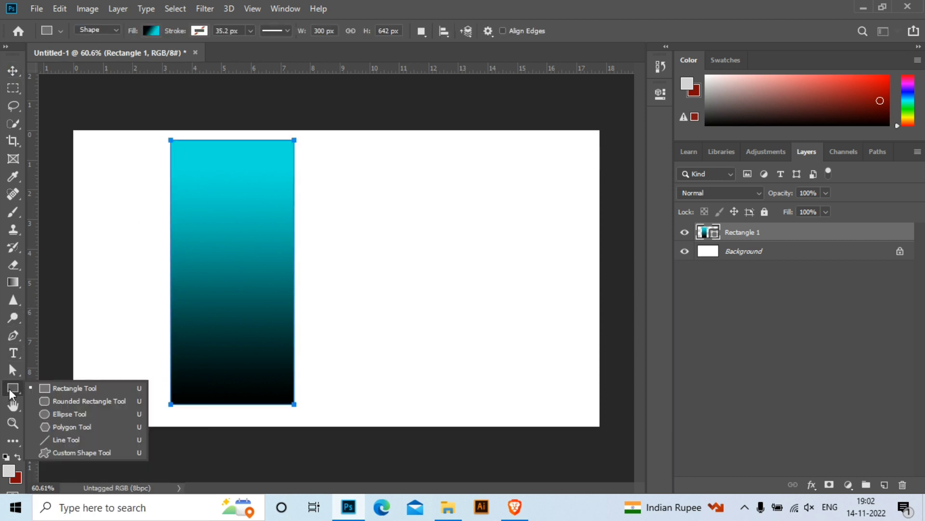
{"action": "left_click", "coordinate": [77, 387]}
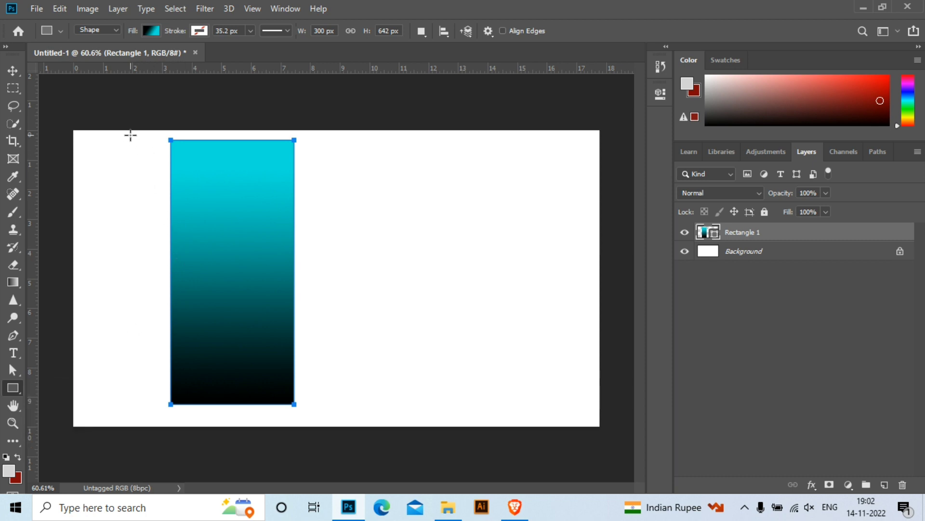
{"action": "left_click_drag", "start_coordinate": [130, 134], "coordinate": [242, 285]}
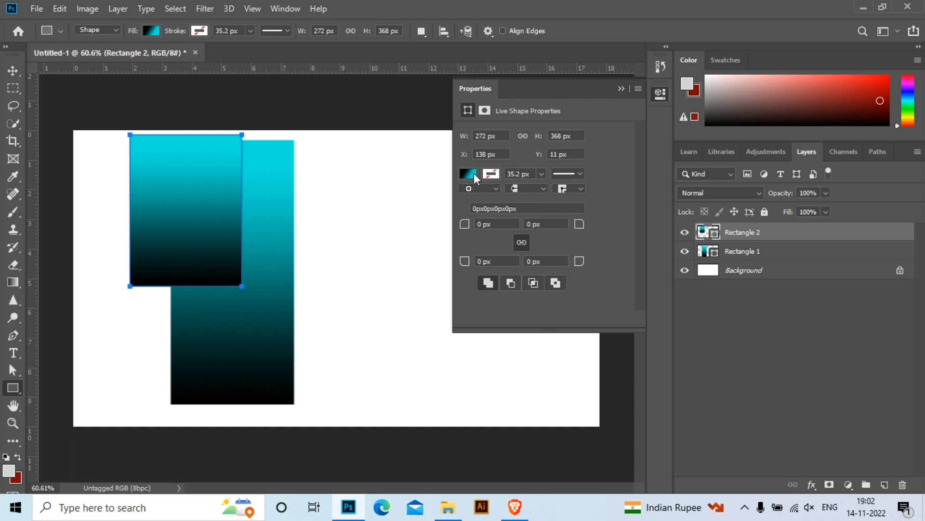
Give Rectangle 2 a solid white fill and begin raising its top-right corner radius
{"action": "left_click", "coordinate": [490, 174]}
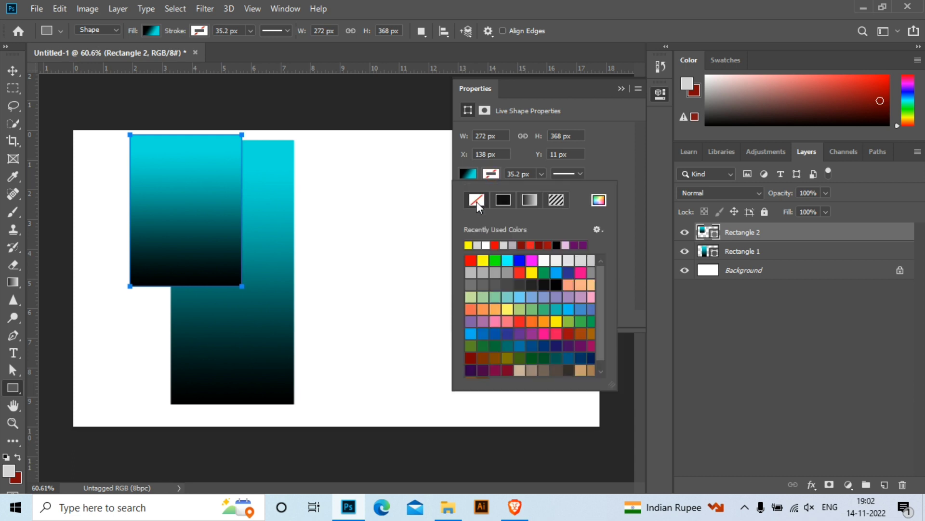
{"action": "left_click", "coordinate": [469, 174]}
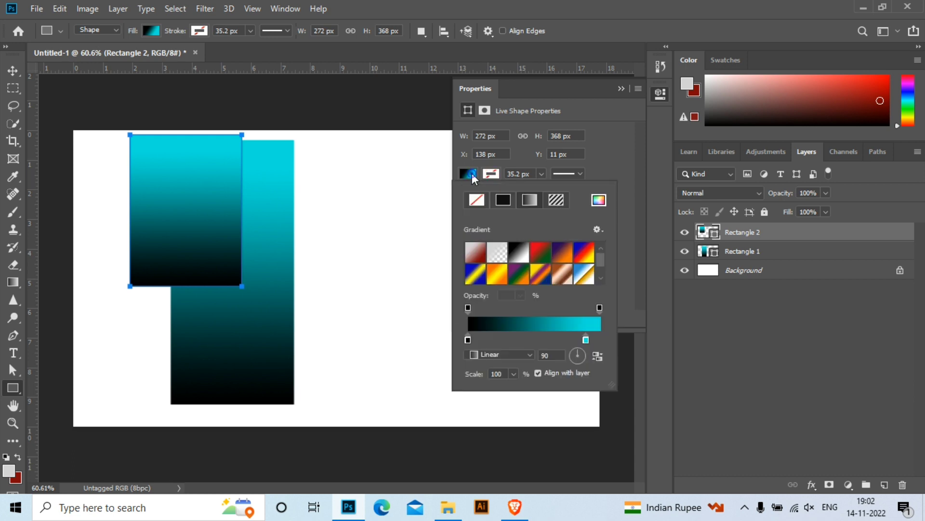
{"action": "left_click", "coordinate": [502, 199]}
{"action": "left_click", "coordinate": [485, 245]}
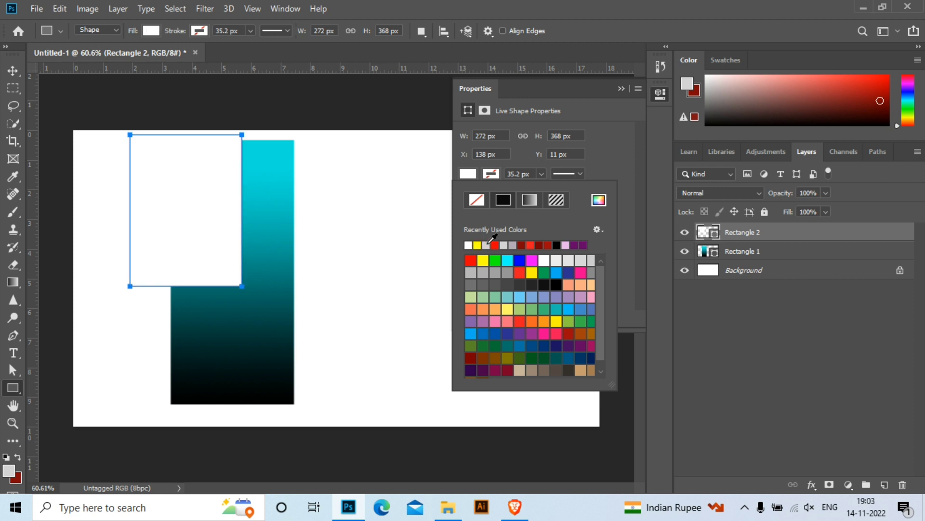
{"action": "left_click", "coordinate": [473, 174]}
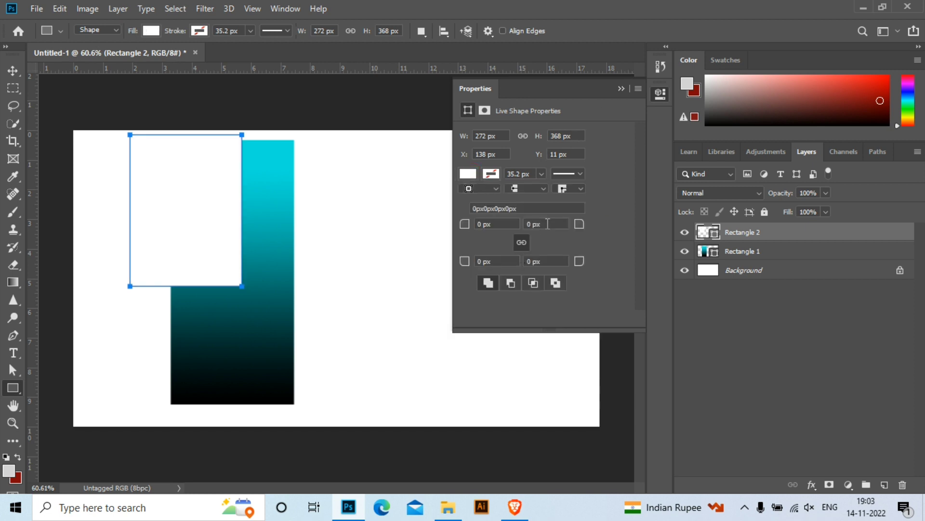
{"action": "key", "text": "Up"}
{"action": "key", "text": "Up"}
{"action": "key", "text": "Up"}
{"action": "key", "text": "Up"}
Set the linked corner radius to 20, then 30, then 50 px
{"action": "left_click", "coordinate": [547, 224]}
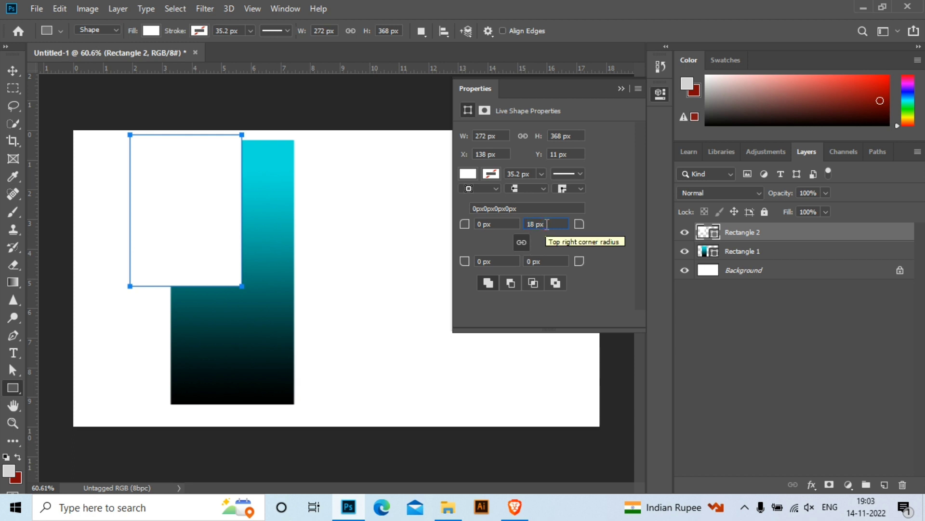
{"action": "left_click", "coordinate": [552, 223]}
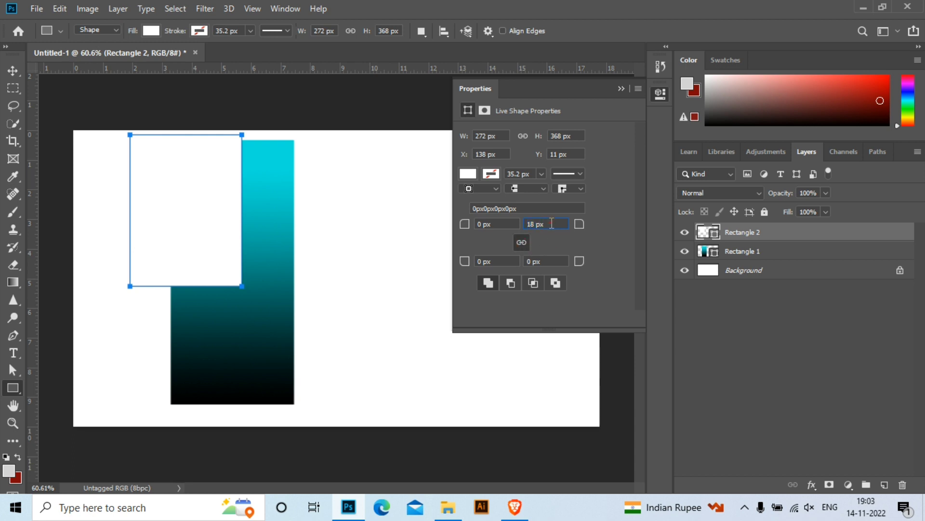
{"action": "left_click_drag", "start_coordinate": [552, 223], "coordinate": [487, 224]}
{"action": "type", "text": "20"}
{"action": "key", "text": "Return"}
{"action": "type", "text": "3"}
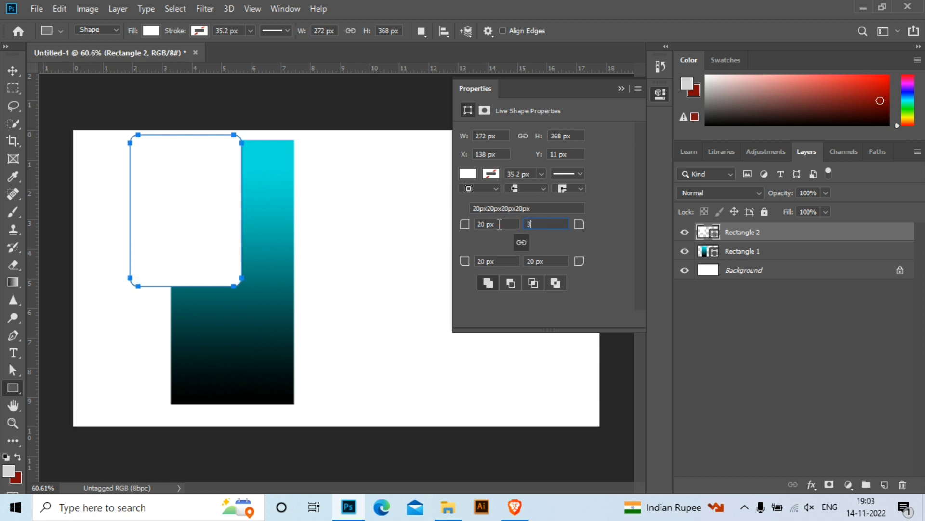
{"action": "type", "text": "0"}
{"action": "key", "text": "Return"}
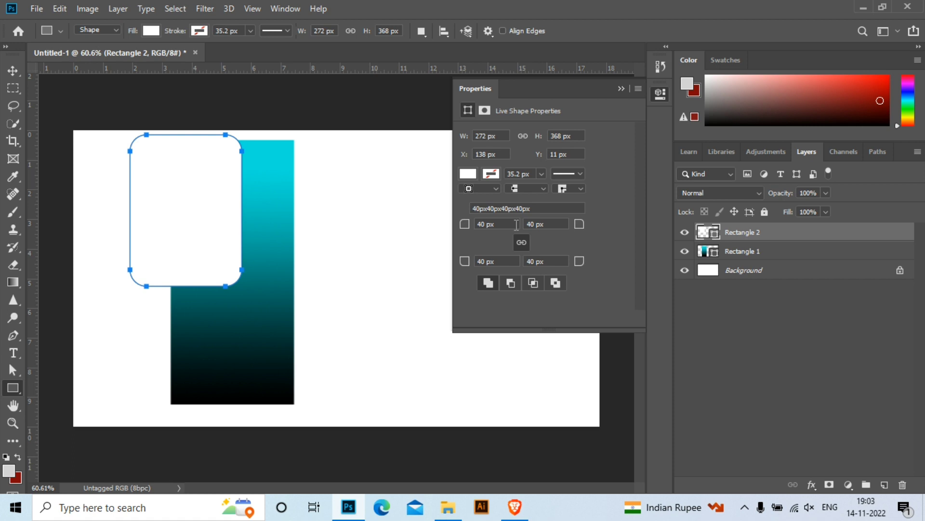
{"action": "double_click", "coordinate": [535, 223]}
{"action": "type", "text": "50"}
{"action": "key", "text": "Return"}
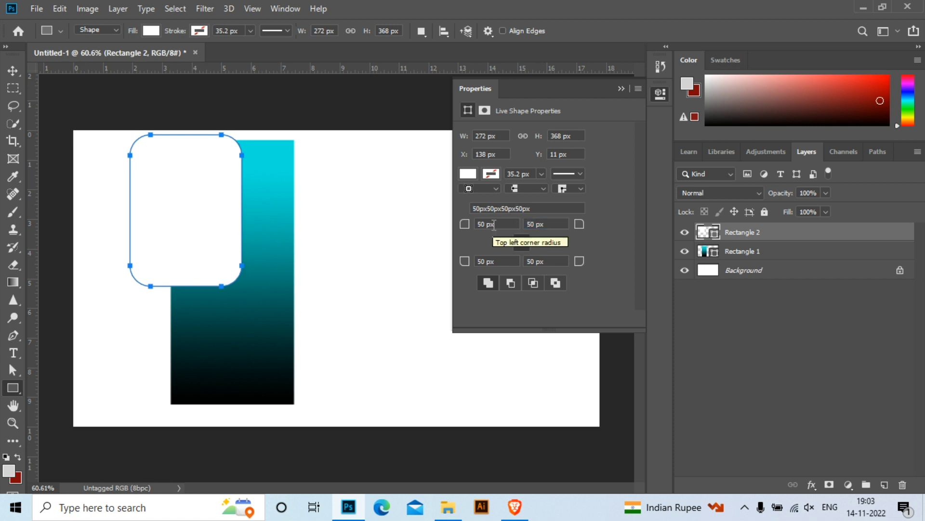
Increase the corner radius through 60 and 70 px, settling at 81 px
{"action": "double_click", "coordinate": [550, 224]}
{"action": "type", "text": "60"}
{"action": "key", "text": "Return"}
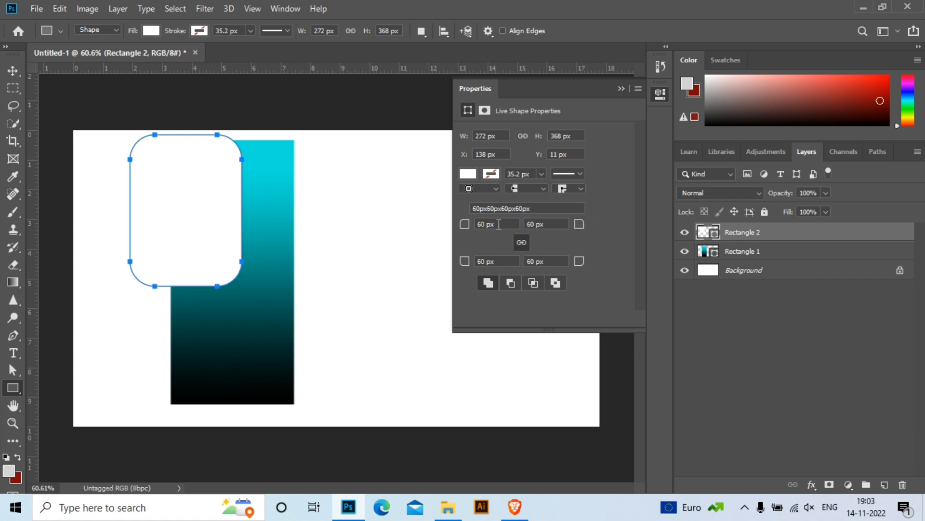
{"action": "double_click", "coordinate": [545, 224]}
{"action": "type", "text": "70"}
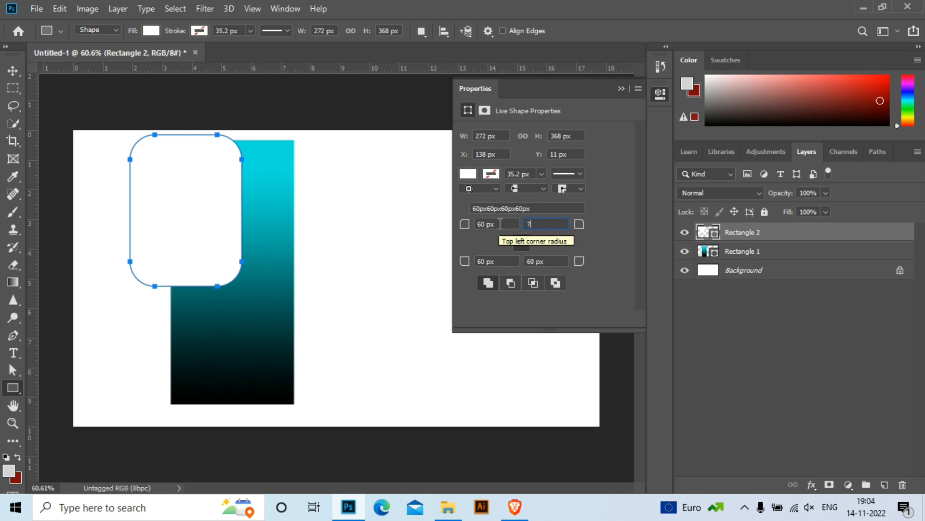
{"action": "key", "text": "Return"}
{"action": "left_click", "coordinate": [553, 224]}
{"action": "key", "text": "Up"}
{"action": "key", "text": "Up"}
{"action": "key", "text": "Up"}
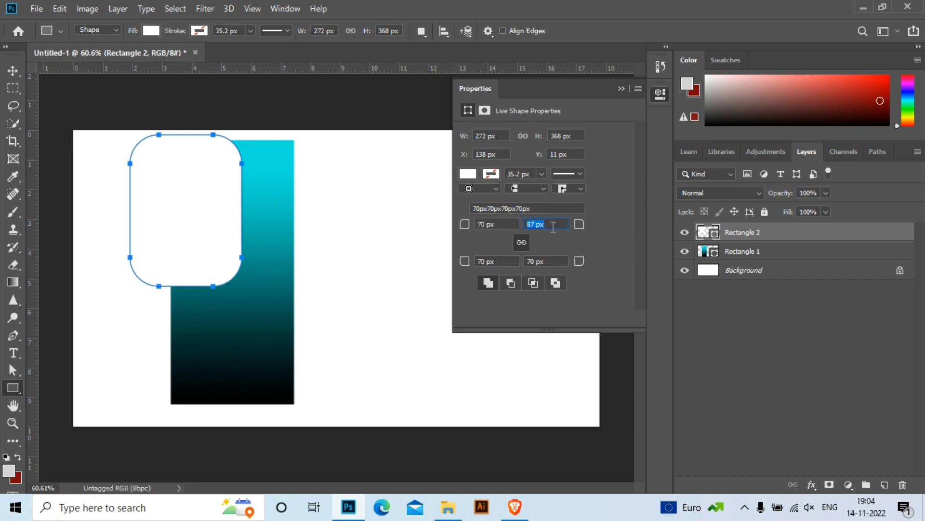
{"action": "key", "text": "Up"}
{"action": "key", "text": "Up"}
{"action": "key", "text": "Up"}
{"action": "key", "text": "Return"}
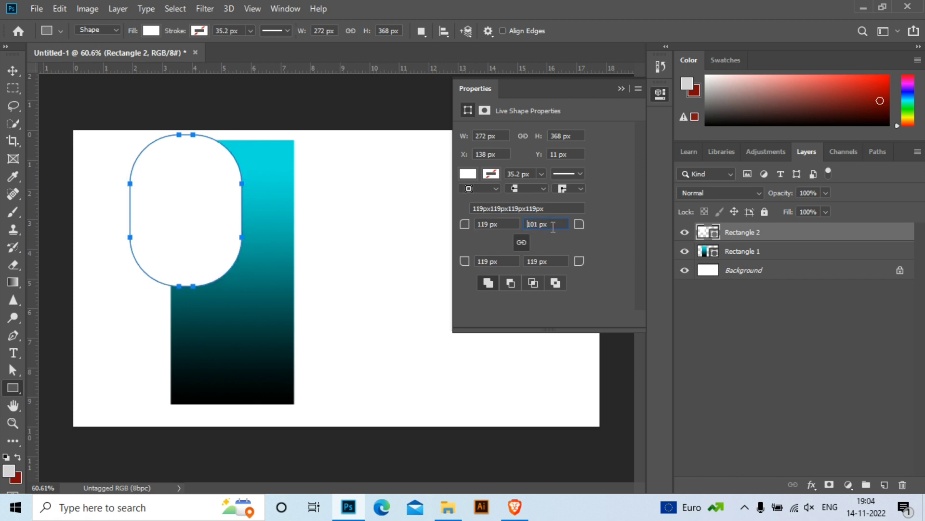
{"action": "key", "text": "Down"}
{"action": "key", "text": "Down"}
{"action": "key", "text": "Down"}
{"action": "key", "text": "Return"}
Change Rectangle 2's fill to solid red
{"action": "left_click", "coordinate": [621, 89]}
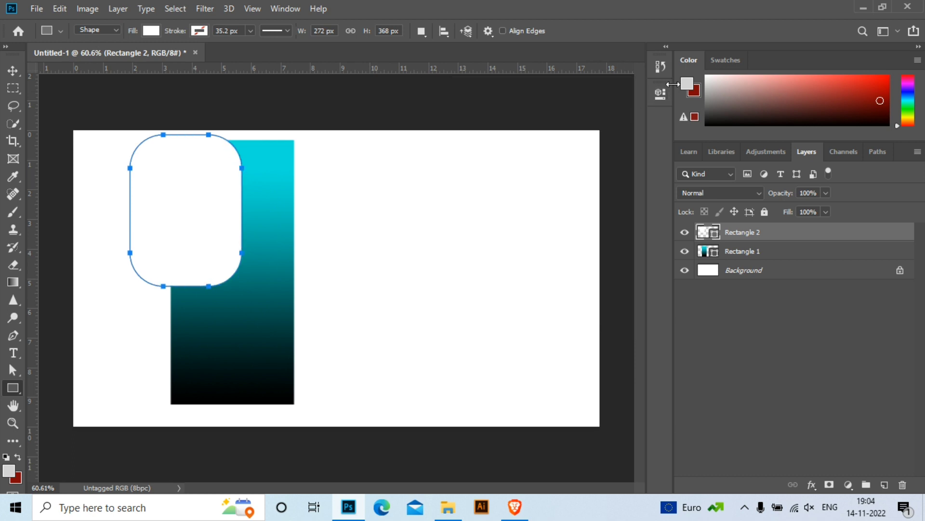
{"action": "left_click", "coordinate": [660, 94]}
{"action": "left_click", "coordinate": [467, 173]}
{"action": "left_click", "coordinate": [472, 260]}
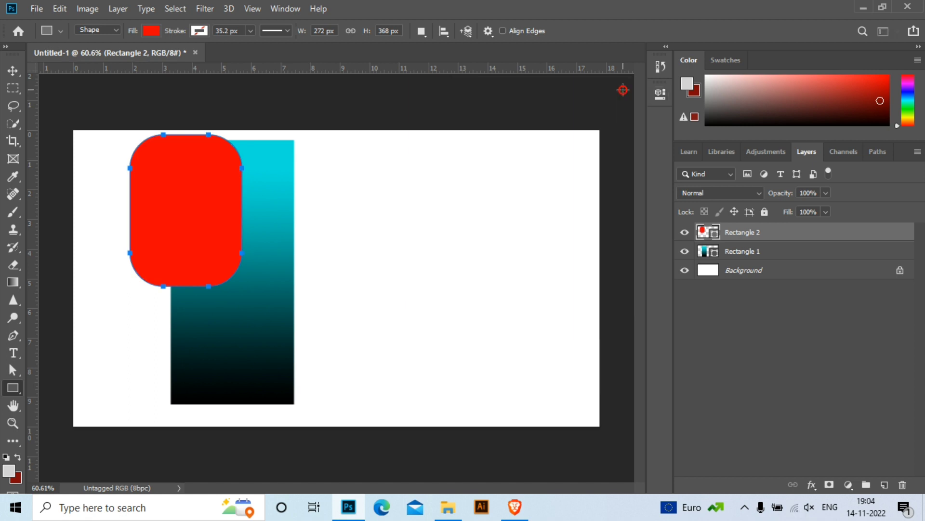
Move the red rounded shape down over the gradient bar
{"action": "right_click", "coordinate": [726, 248]}
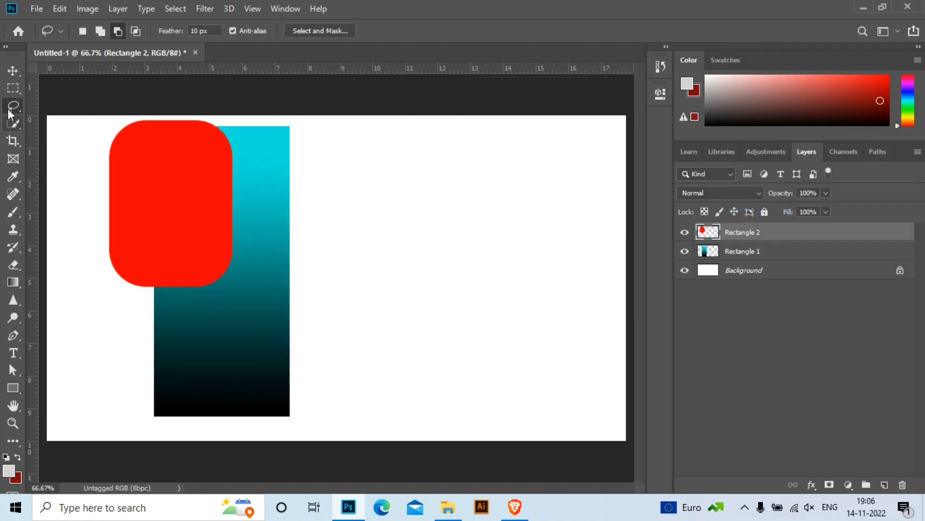
{"action": "left_click", "coordinate": [13, 70]}
{"action": "left_click_drag", "start_coordinate": [190, 188], "coordinate": [199, 259]}
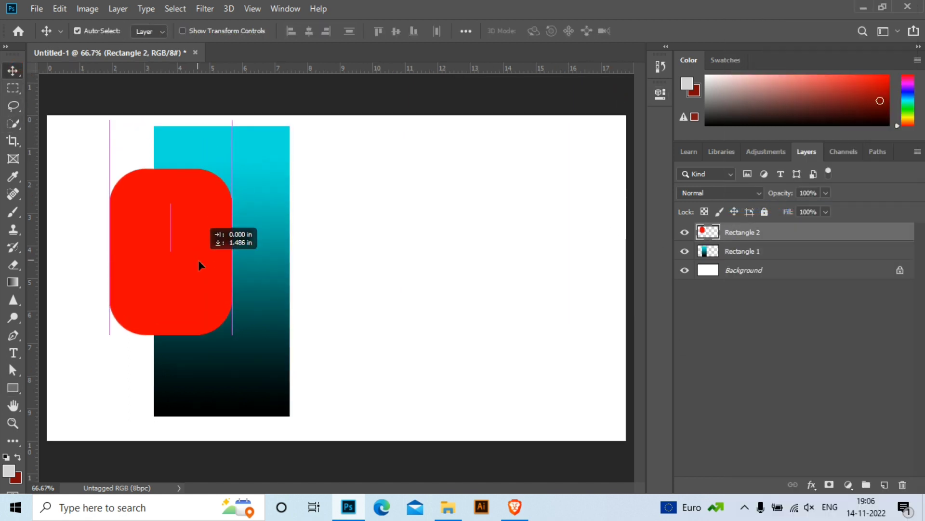
Place a vertical guide along the gradient bar's left edge
{"action": "left_click", "coordinate": [13, 106]}
{"action": "left_click_drag", "start_coordinate": [35, 249], "coordinate": [153, 272]}
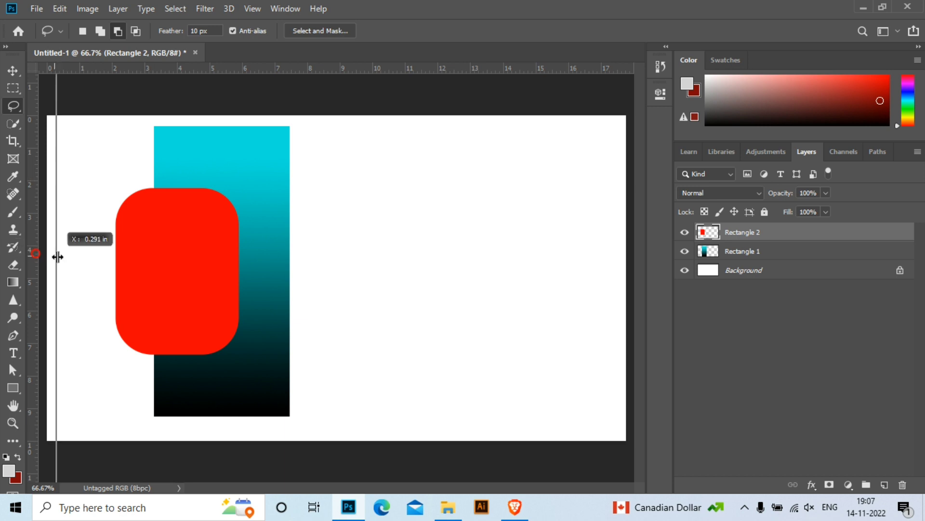
{"action": "scroll", "coordinate": [153, 272], "scroll_direction": "up", "scroll_amount": 3}
{"action": "scroll", "coordinate": [152, 272], "scroll_direction": "up", "scroll_amount": 2}
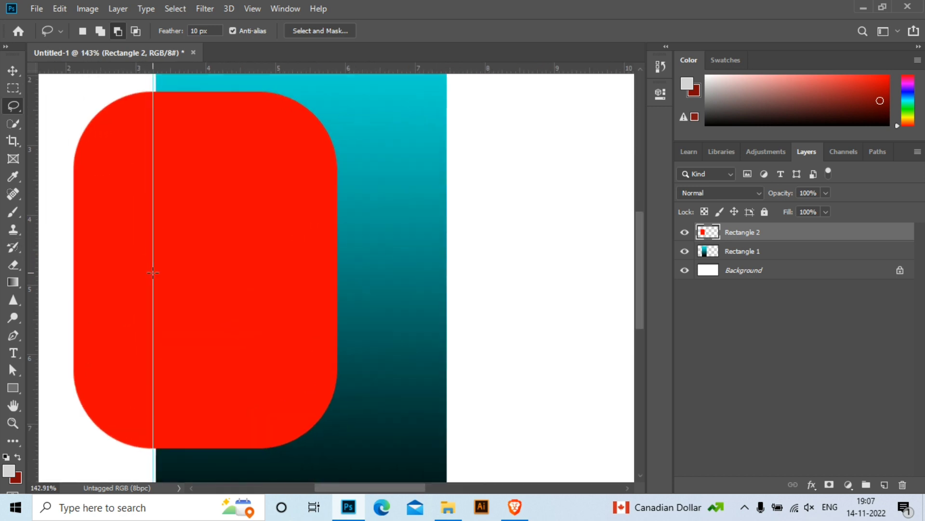
{"action": "scroll", "coordinate": [153, 273], "scroll_direction": "up", "scroll_amount": 1}
{"action": "scroll", "coordinate": [153, 273], "scroll_direction": "up", "scroll_amount": 2}
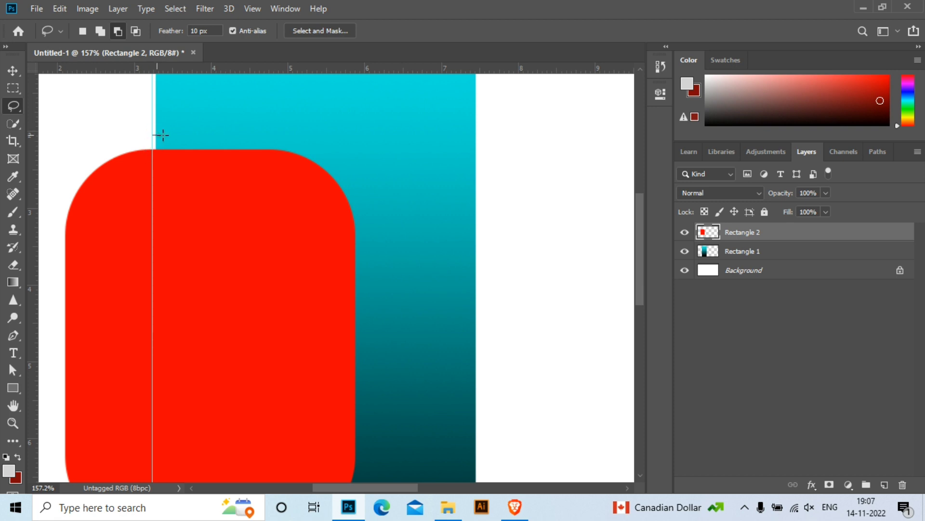
{"action": "left_click", "coordinate": [163, 135]}
{"action": "left_click", "coordinate": [462, 195]}
{"action": "key", "text": "v"}
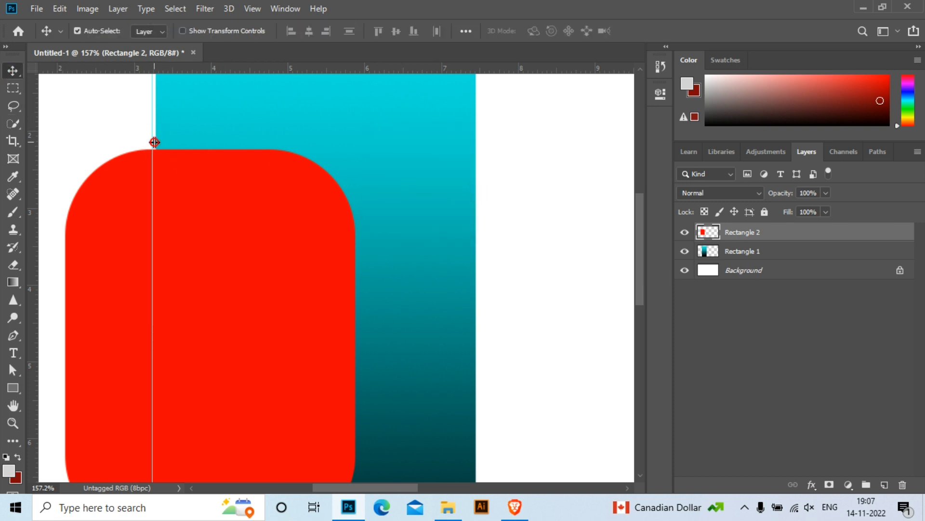
{"action": "left_click_drag", "start_coordinate": [154, 142], "coordinate": [156, 143]}
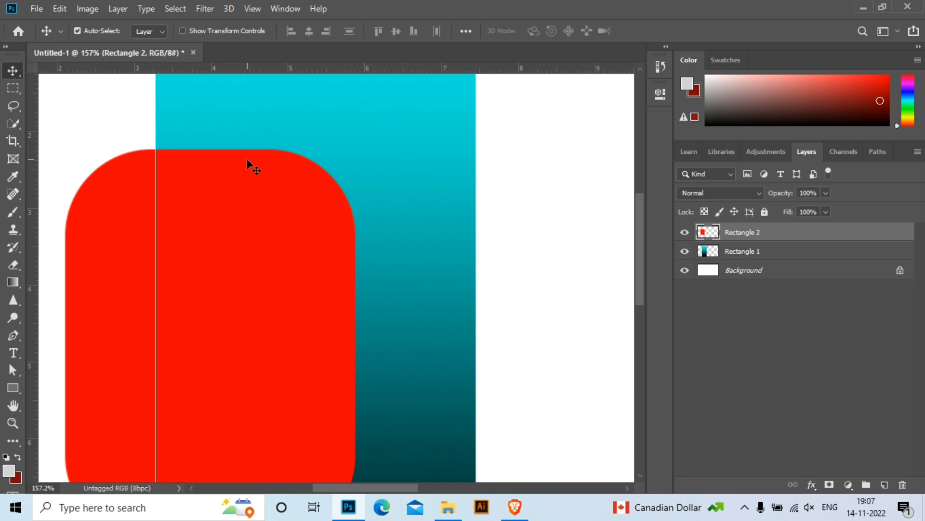
Use the Polygonal Lasso to start outlining the red shape's part left of the guide
{"action": "left_click", "coordinate": [13, 106]}
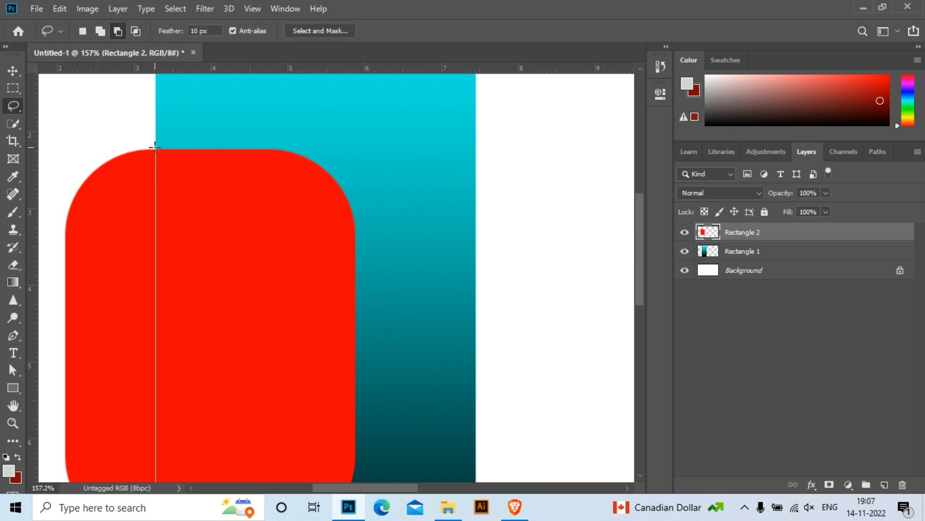
{"action": "scroll", "coordinate": [155, 270], "scroll_direction": "down", "scroll_amount": 5}
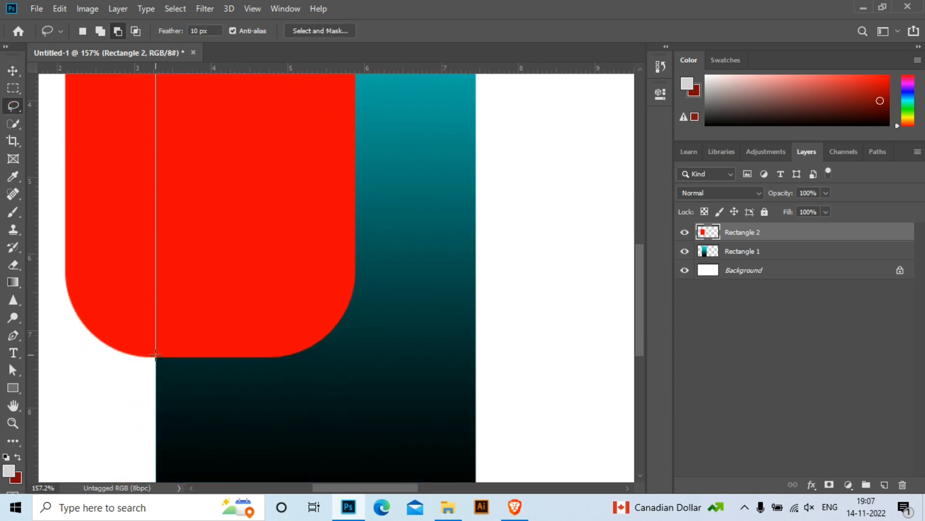
{"action": "right_click", "coordinate": [14, 106]}
{"action": "left_click", "coordinate": [70, 117]}
{"action": "left_click", "coordinate": [155, 356]}
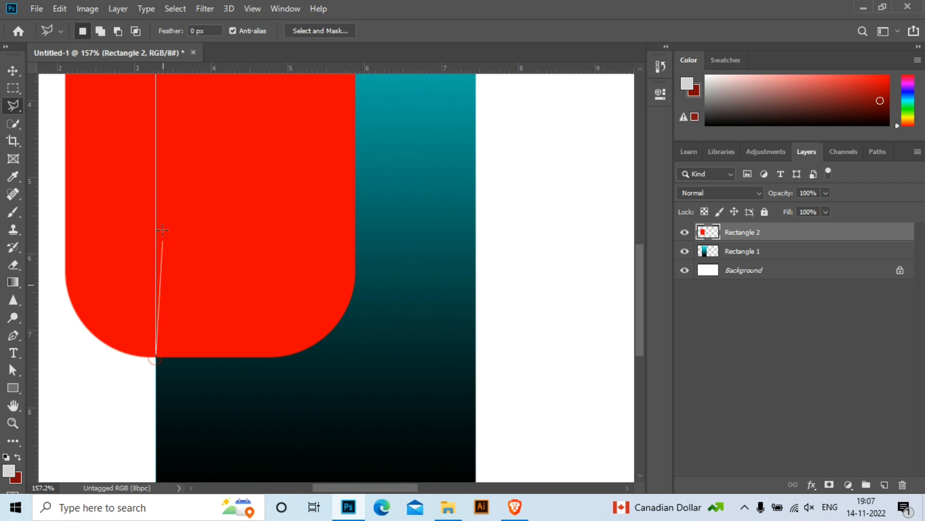
{"action": "scroll", "coordinate": [156, 159], "scroll_direction": "up", "scroll_amount": 5}
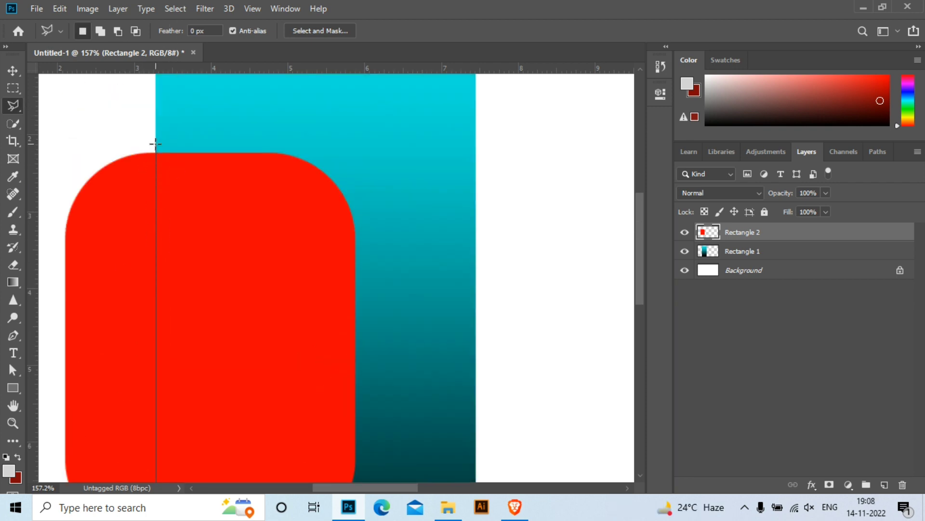
{"action": "left_click", "coordinate": [155, 143]}
{"action": "left_click", "coordinate": [60, 152]}
{"action": "left_click", "coordinate": [43, 207]}
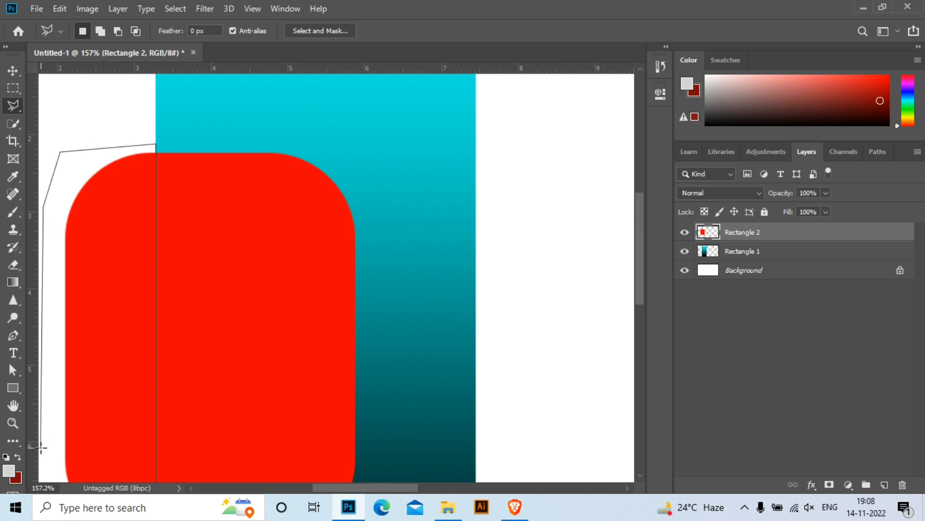
{"action": "left_click", "coordinate": [41, 447]}
Close the selection and delete the red area left of the guide
{"action": "scroll", "coordinate": [41, 447], "scroll_direction": "down", "scroll_amount": 4}
{"action": "left_click", "coordinate": [85, 410]}
{"action": "left_click", "coordinate": [157, 400]}
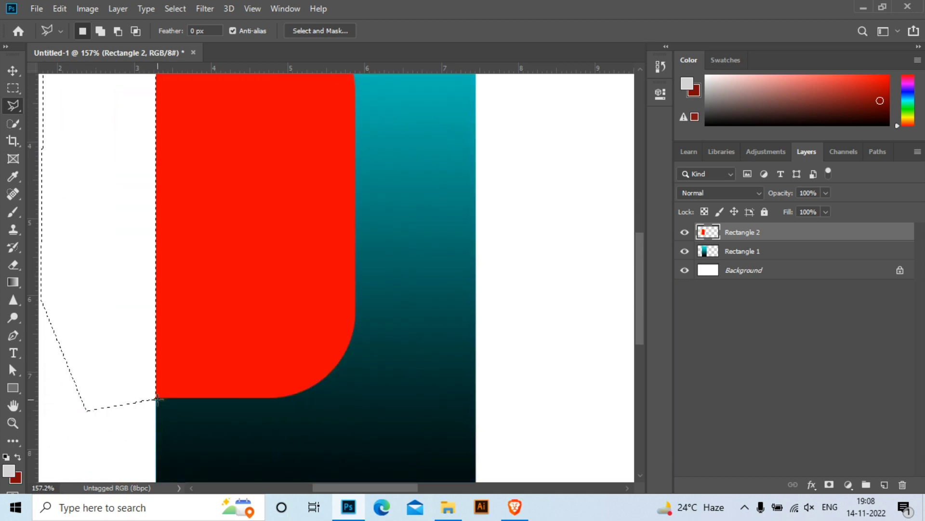
{"action": "scroll", "coordinate": [157, 399], "scroll_direction": "down", "scroll_amount": 3}
{"action": "scroll", "coordinate": [196, 287], "scroll_direction": "up", "scroll_amount": 1}
{"action": "key", "text": "m"}
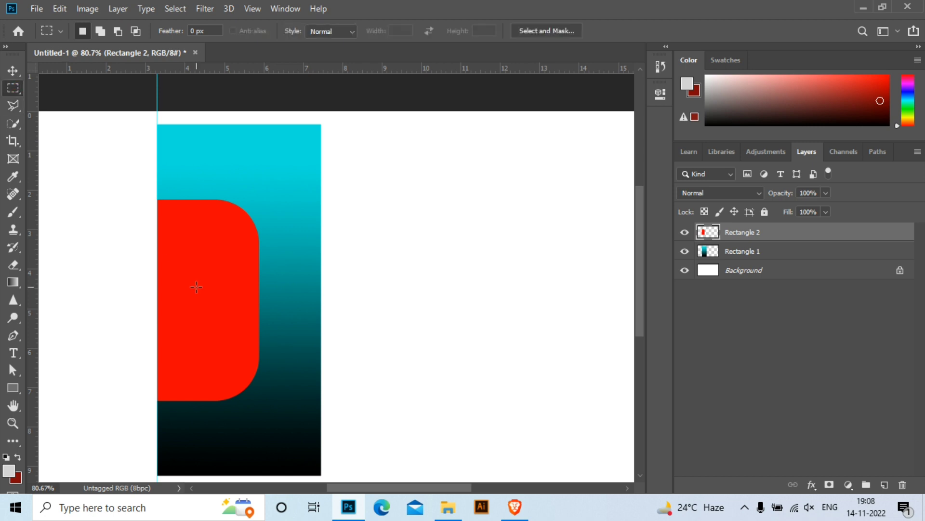
{"action": "key", "text": "v"}
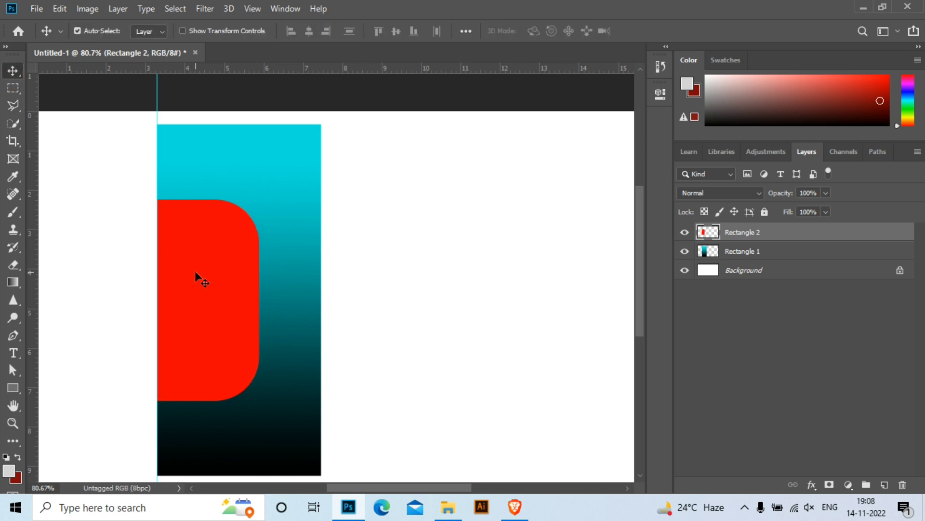
Move the cut red shape up toward the card's top
{"action": "scroll", "coordinate": [221, 302], "scroll_direction": "down", "scroll_amount": 1}
{"action": "left_click_drag", "start_coordinate": [219, 298], "coordinate": [224, 218]}
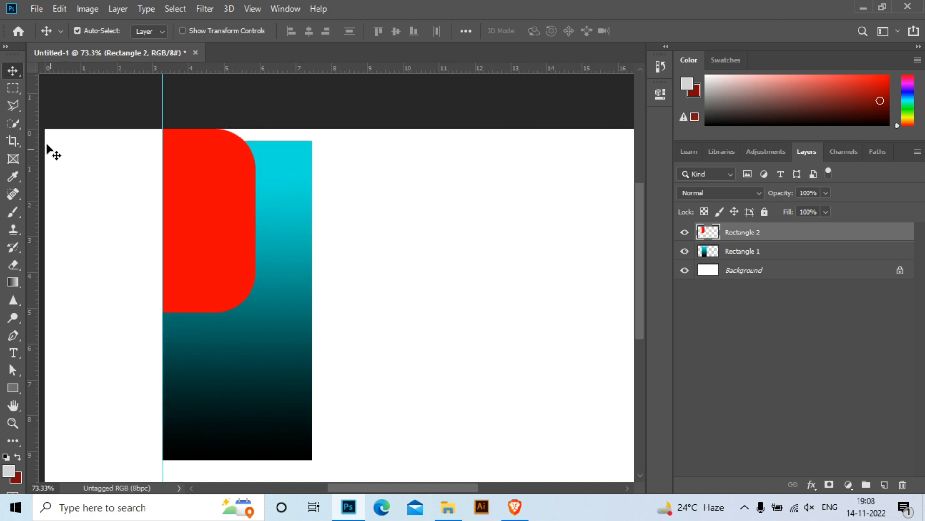
{"action": "key", "text": "l"}
{"action": "scroll", "coordinate": [190, 159], "scroll_direction": "up", "scroll_amount": 2}
{"action": "scroll", "coordinate": [212, 153], "scroll_direction": "up", "scroll_amount": 3}
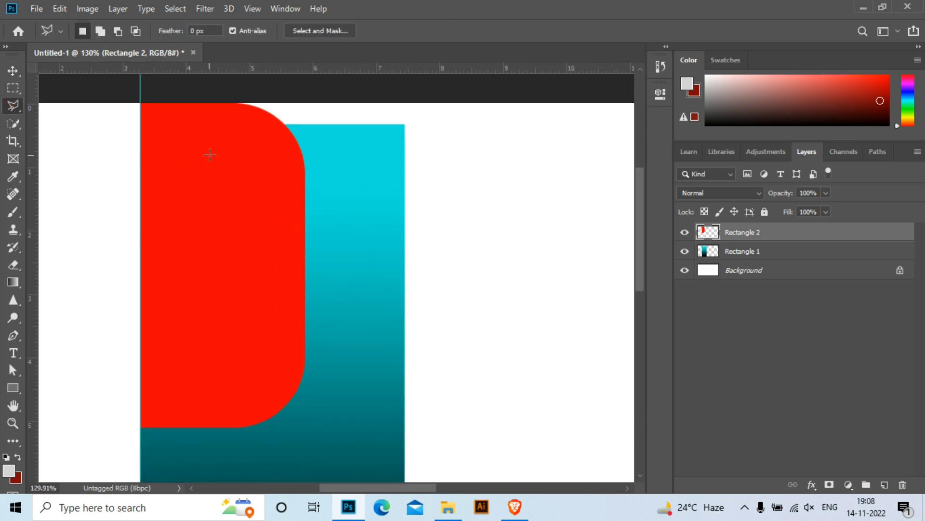
{"action": "left_click", "coordinate": [285, 125]}
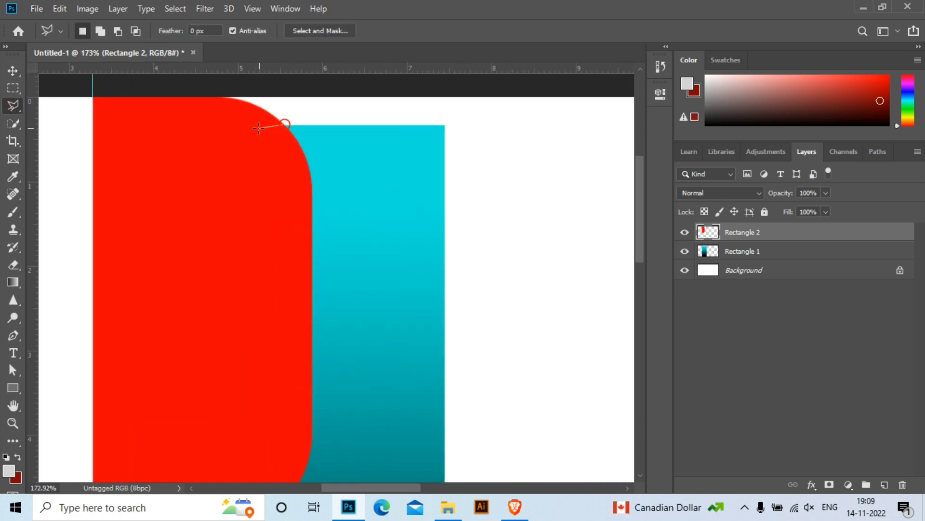
{"action": "key", "text": "Escape"}
{"action": "key", "text": "v"}
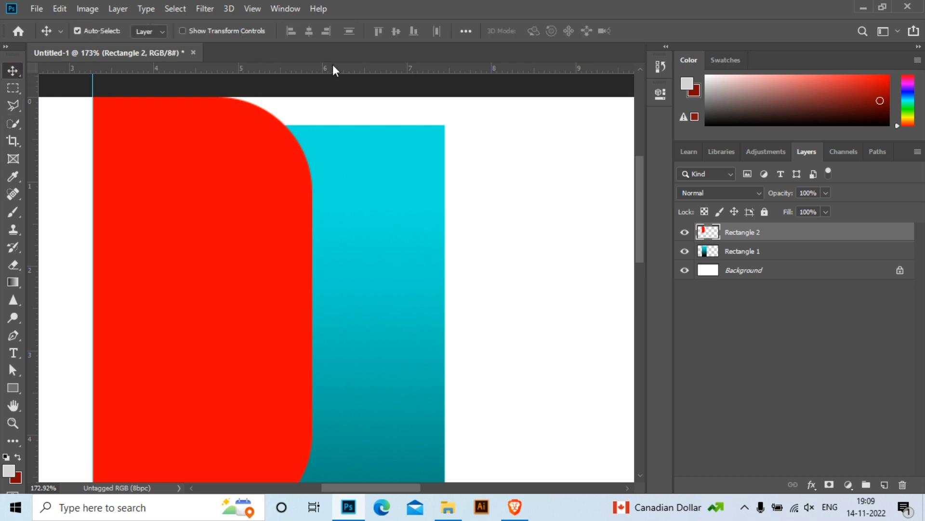
Add a horizontal guide along the gradient card's top edge
{"action": "left_click_drag", "start_coordinate": [351, 71], "coordinate": [355, 126]}
{"action": "key", "text": "l"}
{"action": "scroll", "coordinate": [306, 124], "scroll_direction": "up", "scroll_amount": 2}
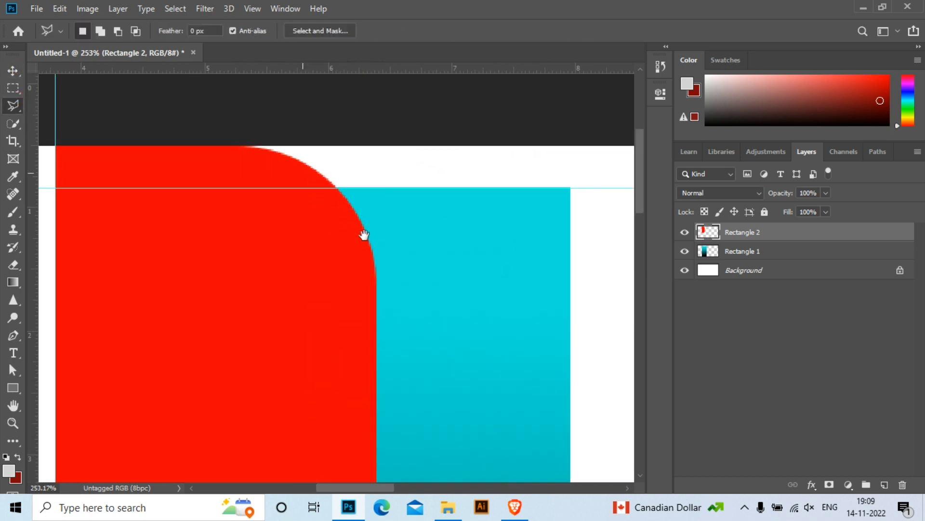
{"action": "scroll", "coordinate": [363, 233], "scroll_direction": "up", "scroll_amount": 1}
{"action": "scroll", "coordinate": [345, 236], "scroll_direction": "up", "scroll_amount": 2}
Select the red overhang above the guide, delete it, and deselect
{"action": "left_click", "coordinate": [531, 242]}
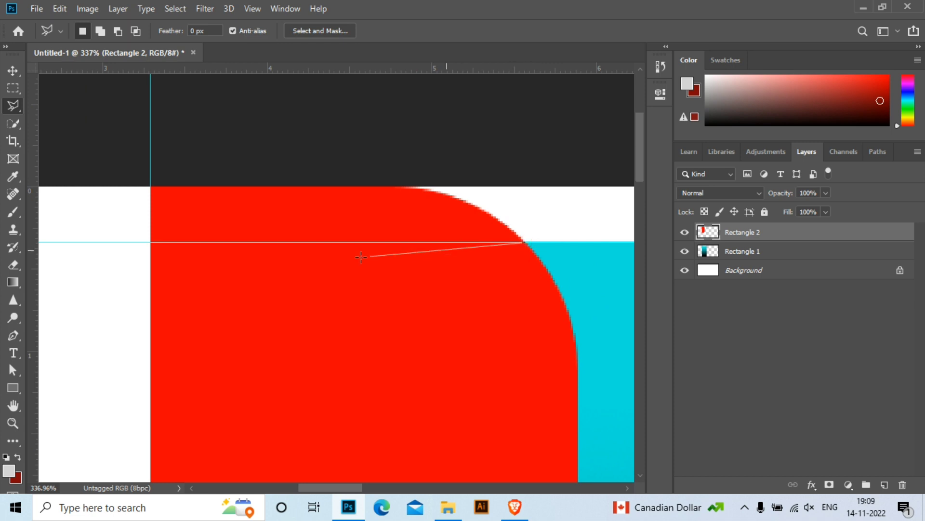
{"action": "left_click", "coordinate": [137, 242]}
{"action": "left_click", "coordinate": [365, 128]}
{"action": "left_click", "coordinate": [519, 149]}
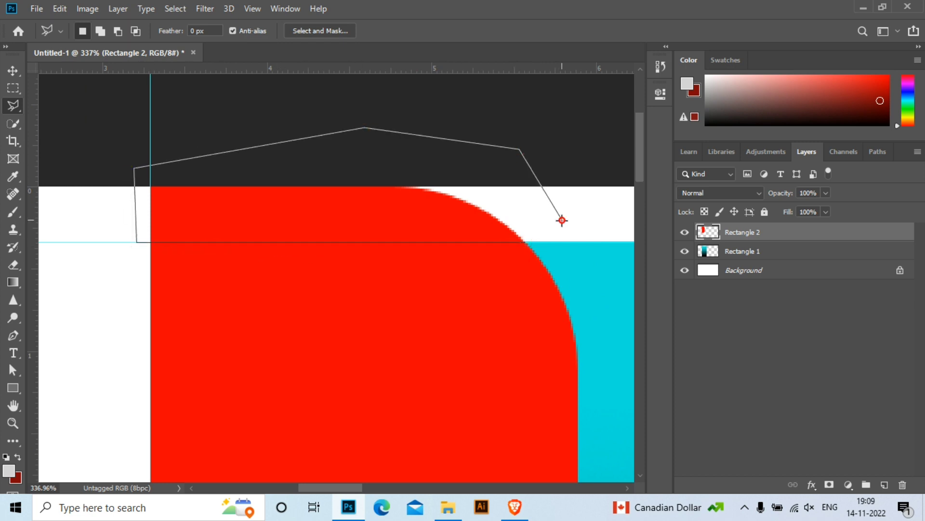
{"action": "double_click", "coordinate": [525, 242]}
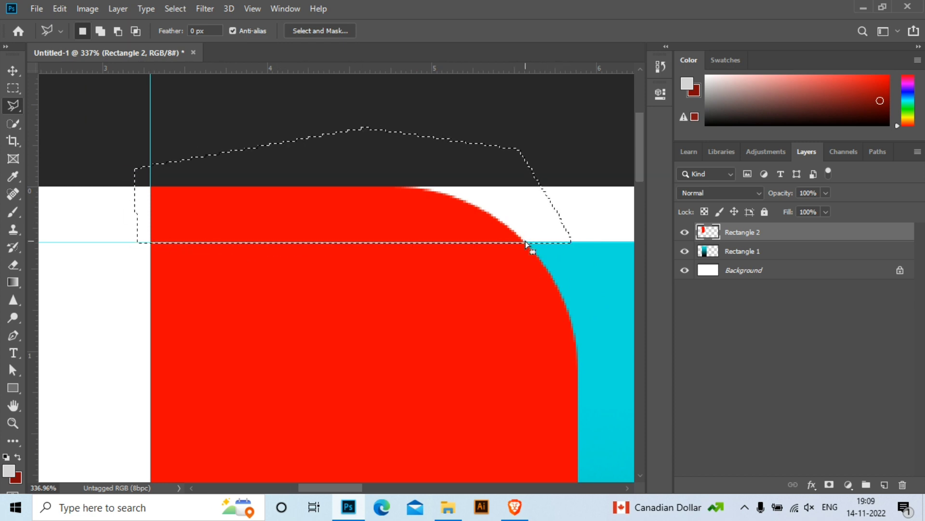
{"action": "key", "text": "Delete"}
{"action": "key", "text": "ctrl+d"}
{"action": "left_click", "coordinate": [13, 71]}
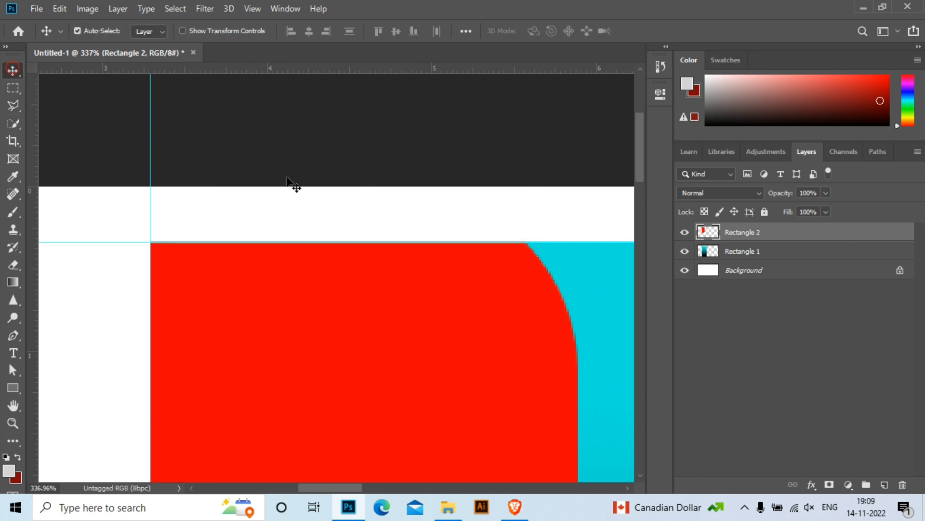
{"action": "scroll", "coordinate": [296, 186], "scroll_direction": "down", "scroll_amount": 3}
{"action": "scroll", "coordinate": [325, 188], "scroll_direction": "down", "scroll_amount": 2}
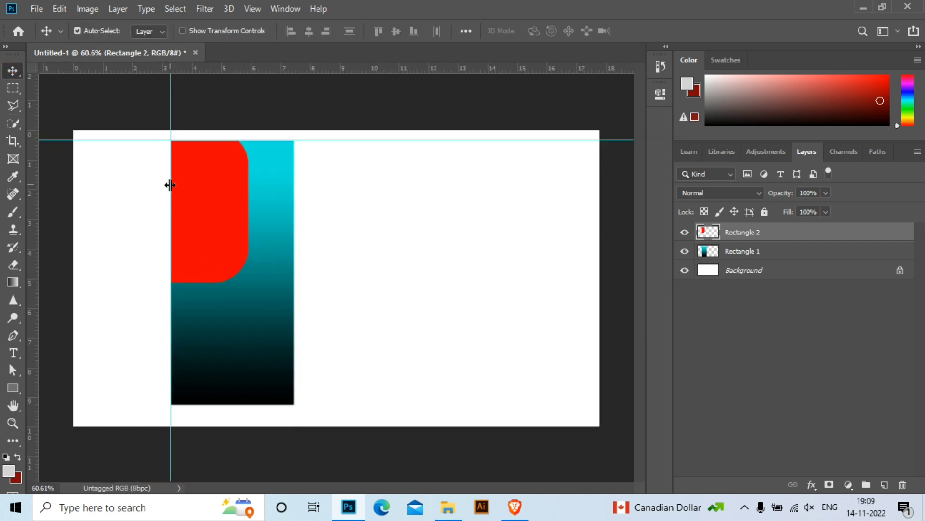
Remove both guides and give Rectangle 2 a white Color Overlay sampled from the canvas
{"action": "left_click_drag", "start_coordinate": [320, 141], "coordinate": [320, 68]}
{"action": "left_click_drag", "start_coordinate": [171, 443], "coordinate": [2, 421]}
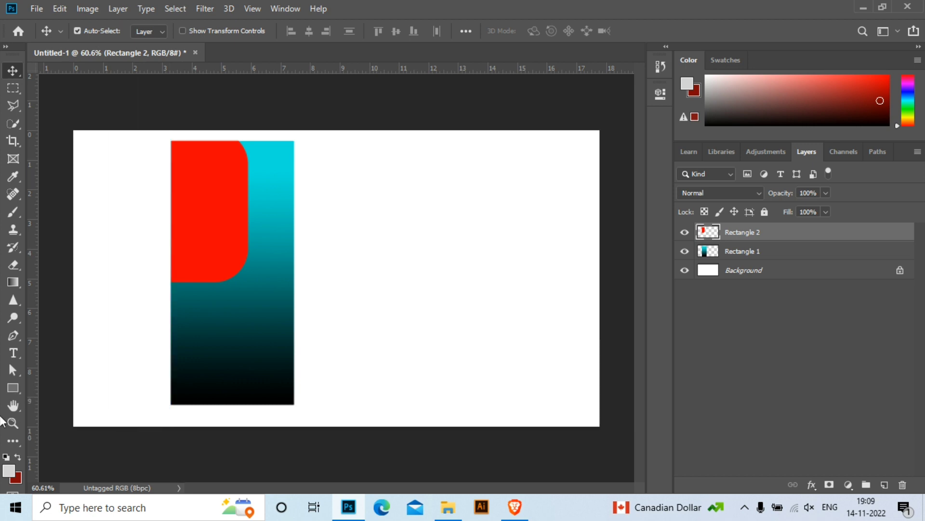
{"action": "left_click", "coordinate": [812, 485]}
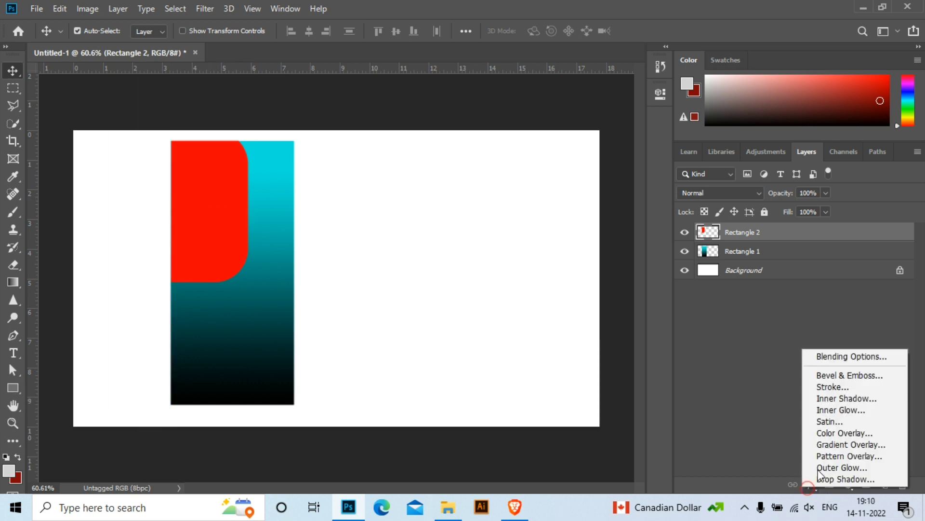
{"action": "left_click", "coordinate": [858, 434]}
{"action": "left_click", "coordinate": [718, 143]}
{"action": "left_click", "coordinate": [334, 262]}
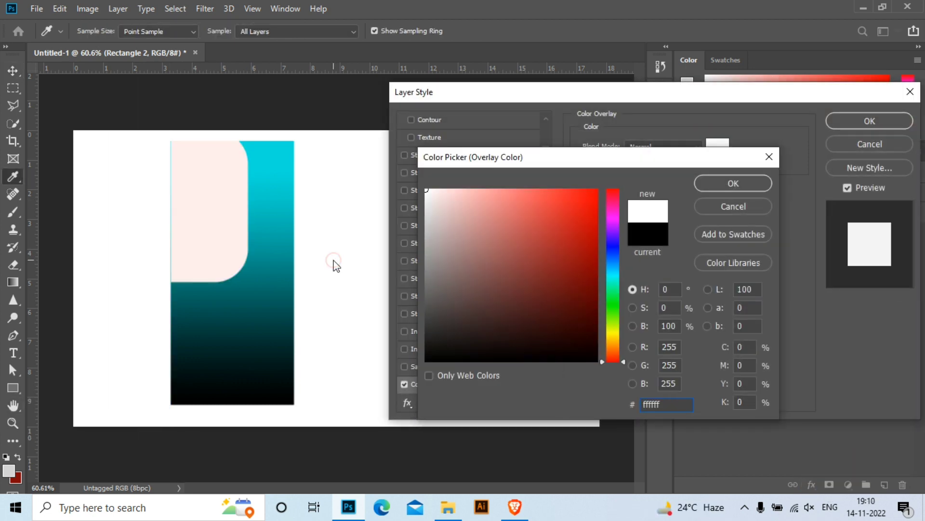
{"action": "left_click", "coordinate": [733, 183]}
{"action": "left_click", "coordinate": [870, 120]}
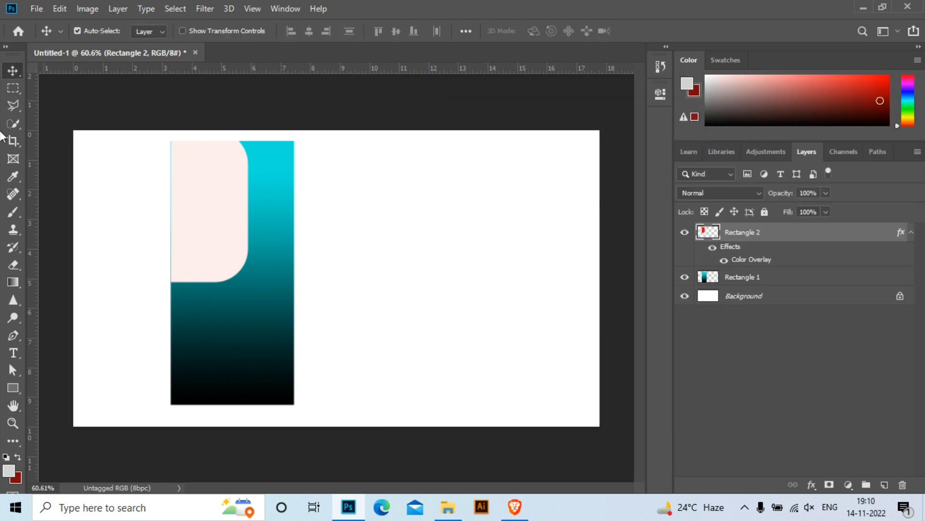
Nudge the shape slightly left and re-sample pure white for its colour overlay
{"action": "left_click_drag", "start_coordinate": [216, 206], "coordinate": [216, 206]}
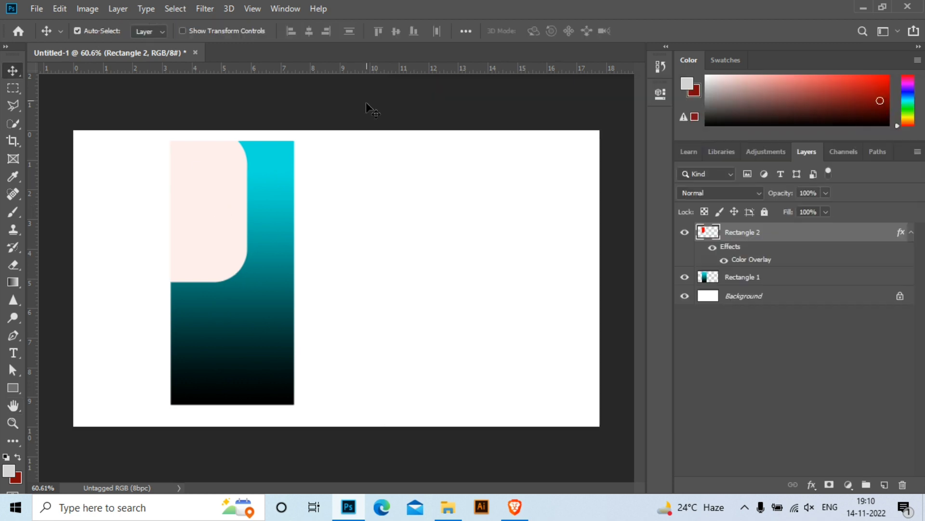
{"action": "left_click", "coordinate": [812, 484]}
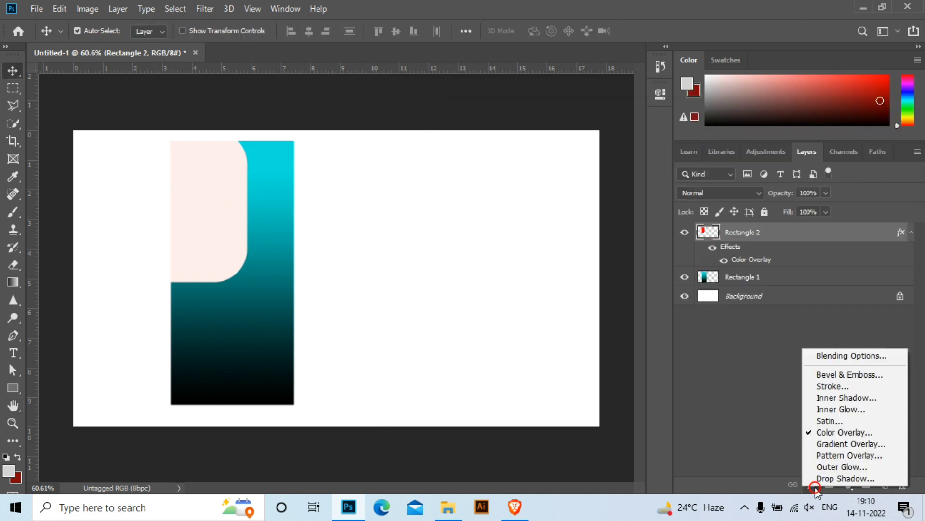
{"action": "left_click", "coordinate": [834, 434]}
{"action": "left_click", "coordinate": [718, 146]}
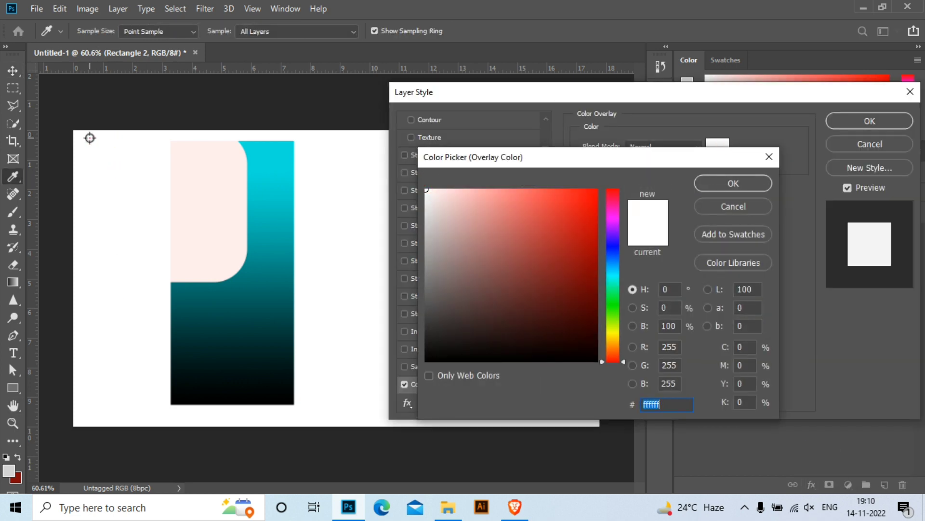
{"action": "left_click", "coordinate": [616, 284]}
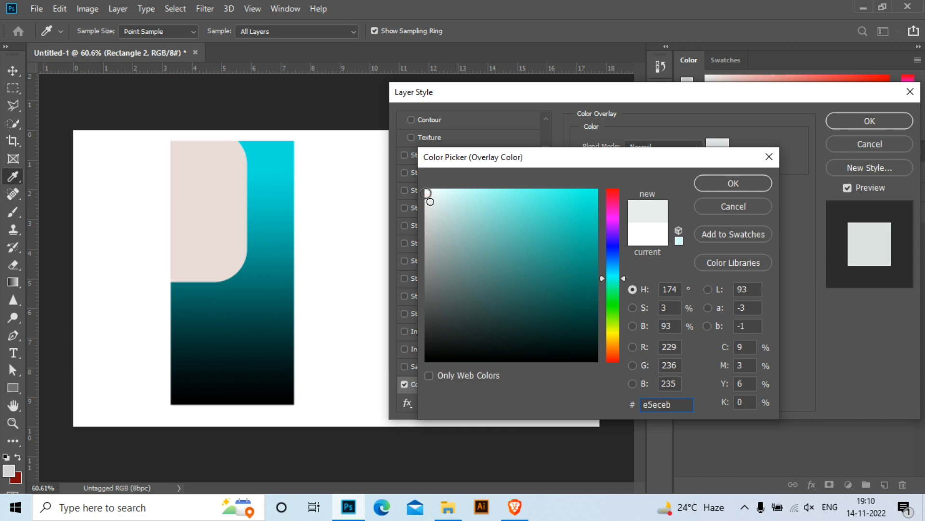
{"action": "left_click_drag", "start_coordinate": [427, 195], "coordinate": [427, 165]}
{"action": "left_click", "coordinate": [105, 395]}
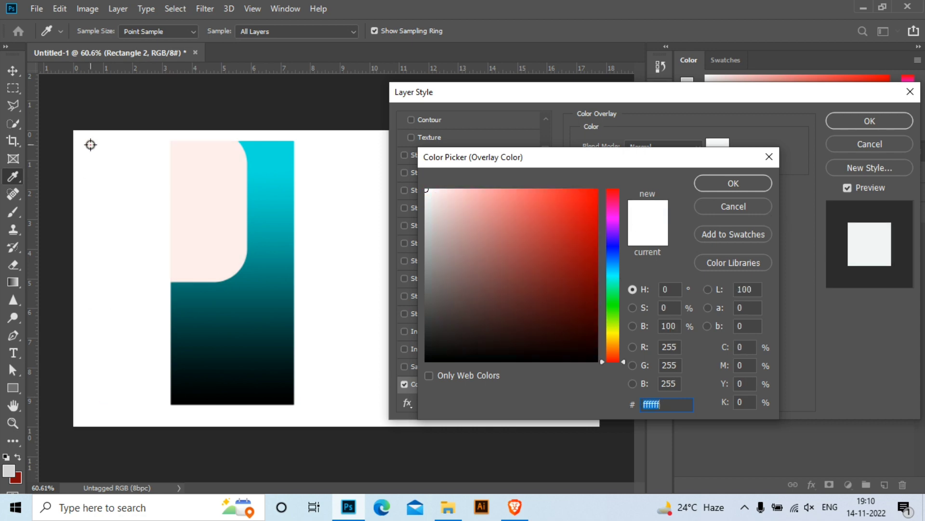
{"action": "key", "text": "Return"}
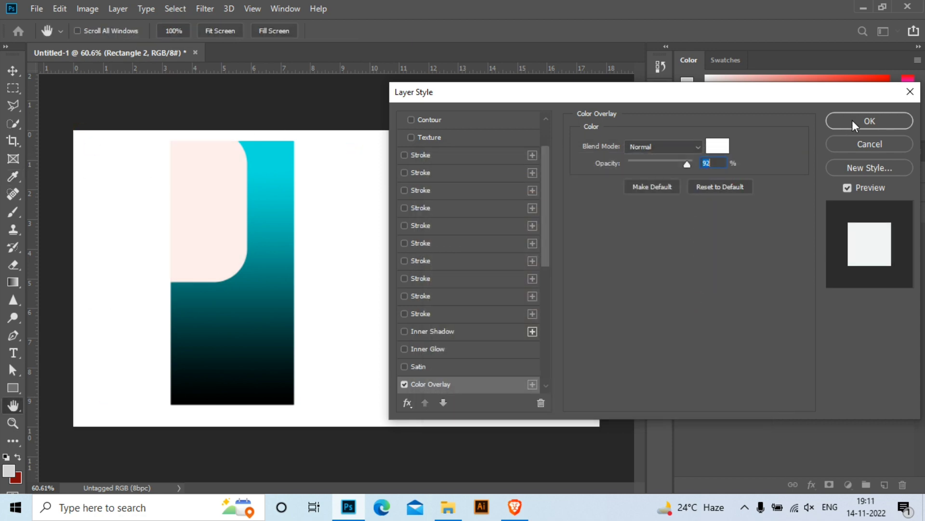
{"action": "left_click", "coordinate": [858, 121]}
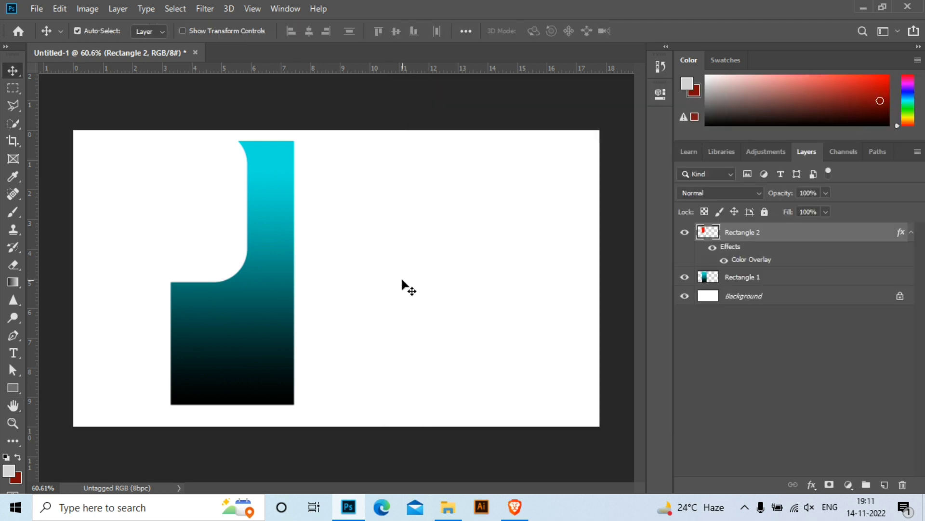
Draw a red, stroke-free rectangle at the card's bottom edge with 50 corner radius
{"action": "left_click", "coordinate": [13, 387]}
{"action": "scroll", "coordinate": [229, 379], "scroll_direction": "up", "scroll_amount": 3}
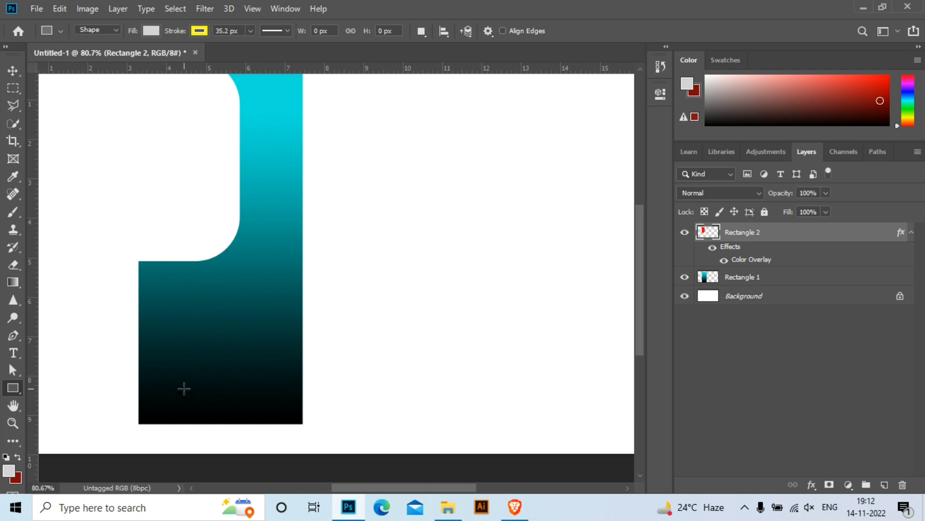
{"action": "left_click_drag", "start_coordinate": [177, 390], "coordinate": [309, 437]}
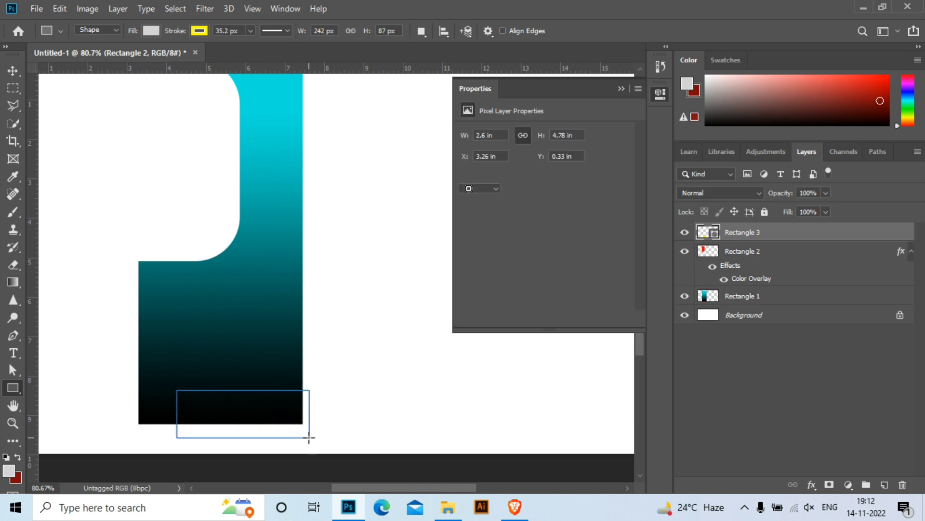
{"action": "left_click", "coordinate": [491, 174]}
{"action": "left_click", "coordinate": [476, 200]}
{"action": "left_click", "coordinate": [468, 174]}
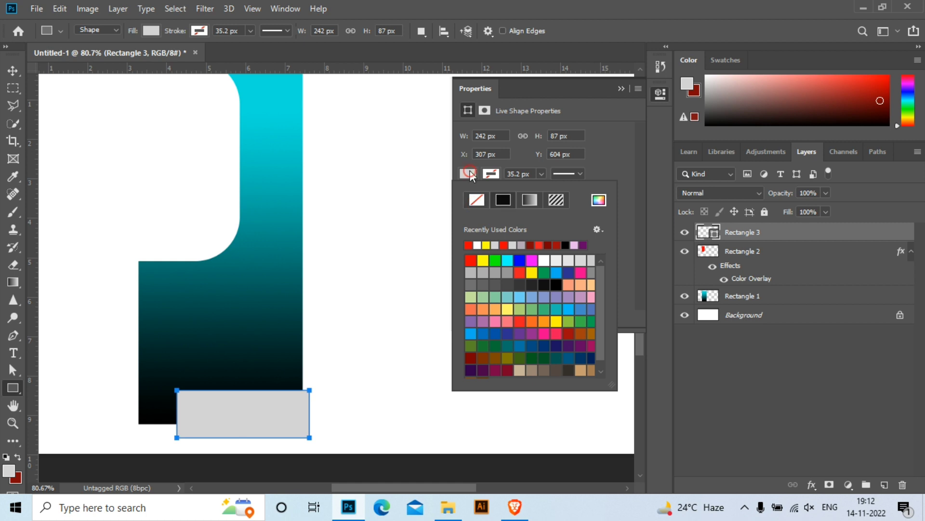
{"action": "left_click", "coordinate": [471, 260]}
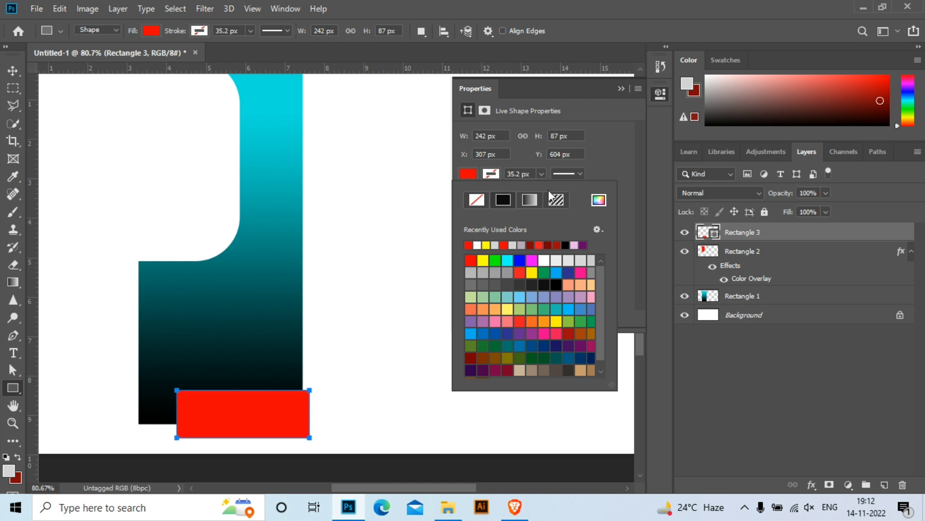
{"action": "left_click", "coordinate": [500, 200]}
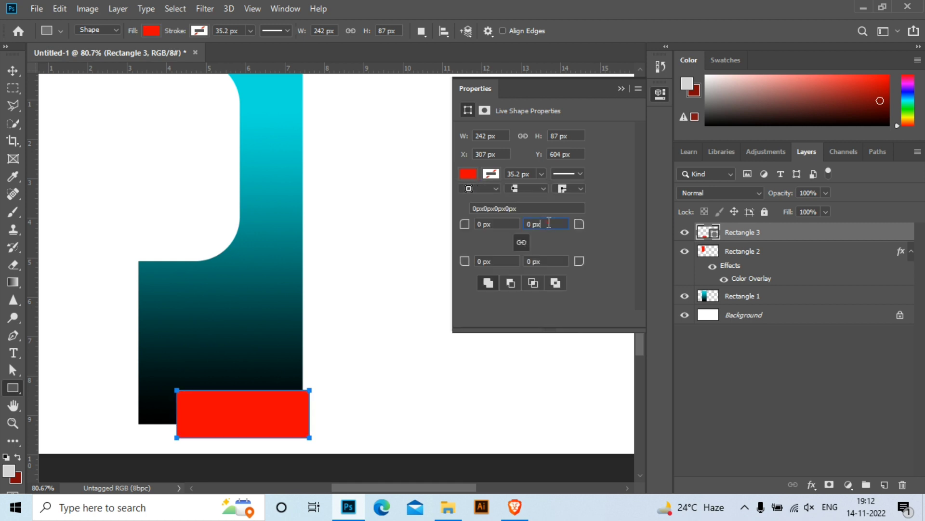
{"action": "type", "text": "50"}
{"action": "key", "text": "Return"}
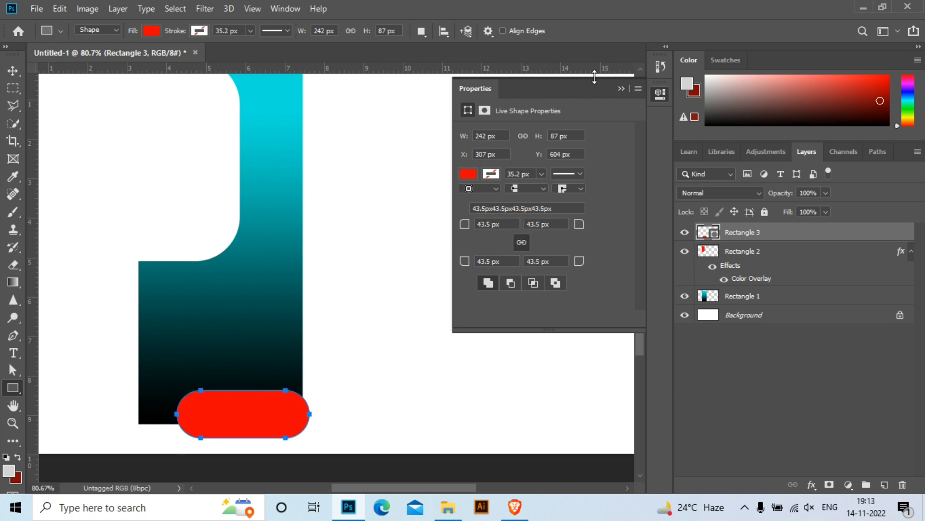
Widen the red pill leftward and nudge it down across the gradient bar's bottom edge
{"action": "left_click", "coordinate": [622, 90]}
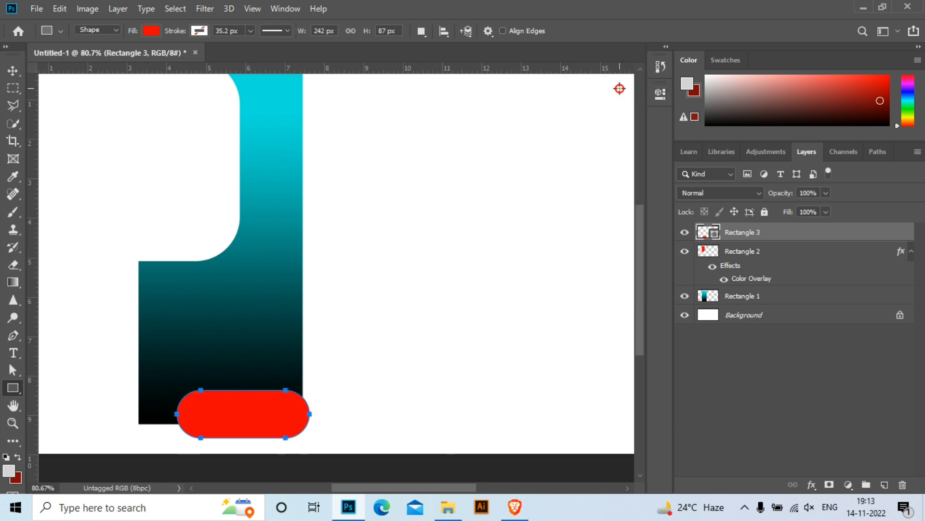
{"action": "left_click", "coordinate": [13, 70]}
{"action": "left_click_drag", "start_coordinate": [245, 423], "coordinate": [256, 418]}
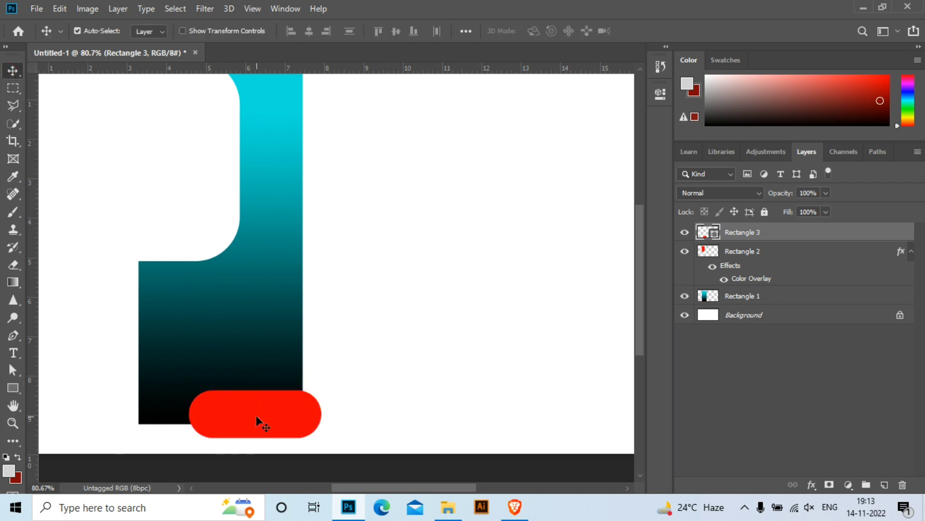
{"action": "key", "text": "ctrl+t"}
{"action": "left_click_drag", "start_coordinate": [188, 408], "coordinate": [170, 409]}
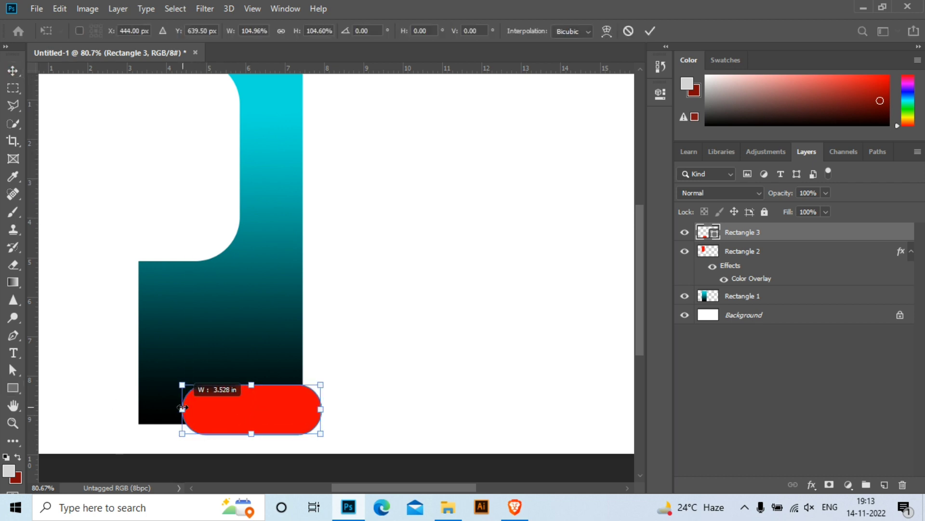
{"action": "key", "text": "Down"}
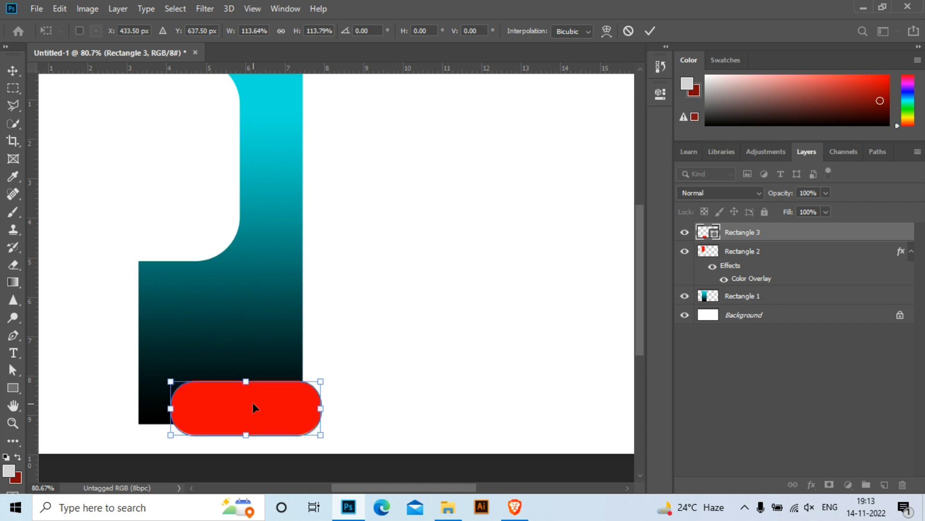
{"action": "key", "text": "Down"}
{"action": "key", "text": "Down"}
{"action": "key", "text": "Down"}
{"action": "key", "text": "Return"}
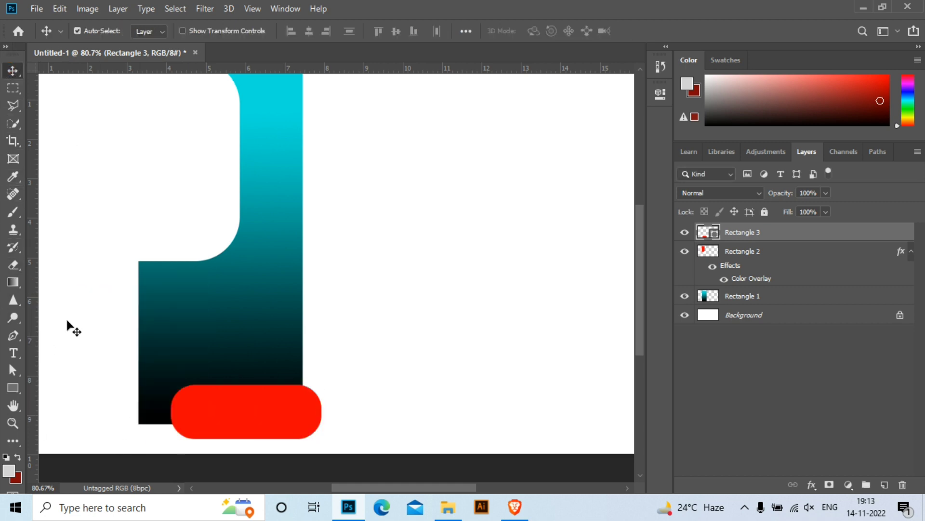
Place a horizontal guide exactly on the gradient shape's bottom edge
{"action": "mouse_move", "coordinate": [370, 71]}
{"action": "left_mouse_down"}
{"action": "mouse_move", "coordinate": [351, 374]}
{"action": "mouse_move", "coordinate": [338, 424]}
{"action": "left_mouse_up"}
{"action": "scroll", "coordinate": [327, 403], "scroll_direction": "up", "scroll_amount": 2}
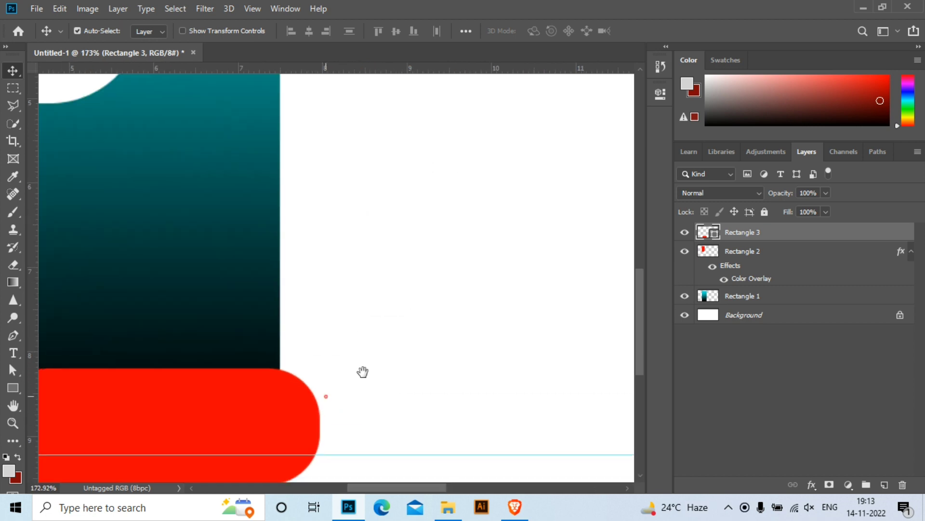
{"action": "scroll", "coordinate": [361, 372], "scroll_direction": "up", "scroll_amount": 2}
{"action": "scroll", "coordinate": [410, 343], "scroll_direction": "up", "scroll_amount": 2}
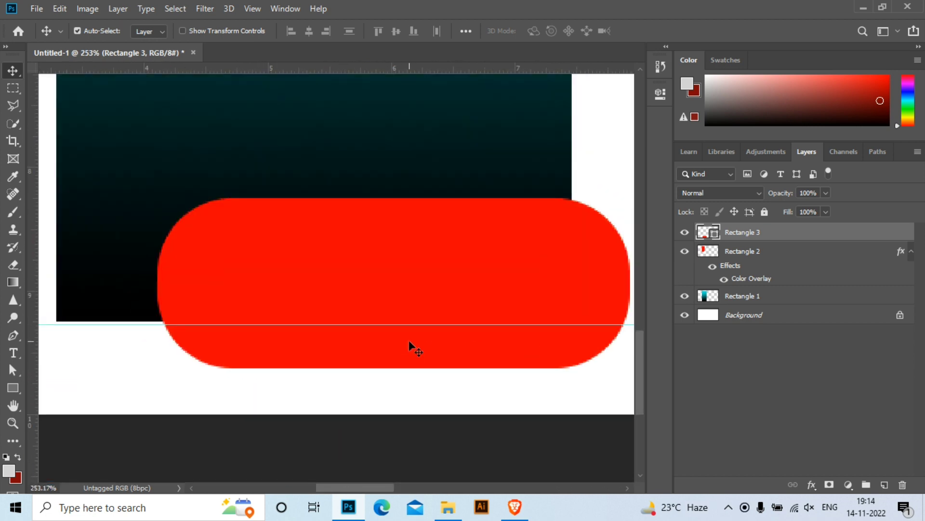
{"action": "left_click_drag", "start_coordinate": [159, 324], "coordinate": [158, 320]}
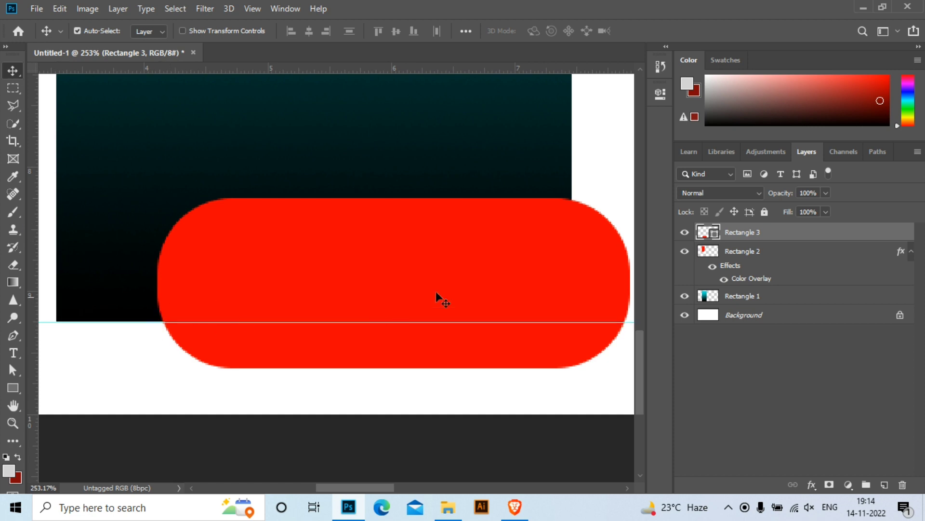
{"action": "scroll", "coordinate": [424, 392], "scroll_direction": "right", "scroll_amount": 2}
Rasterize the pill layer and delete its part below the guide with the Polygonal Lasso
{"action": "key", "text": "l"}
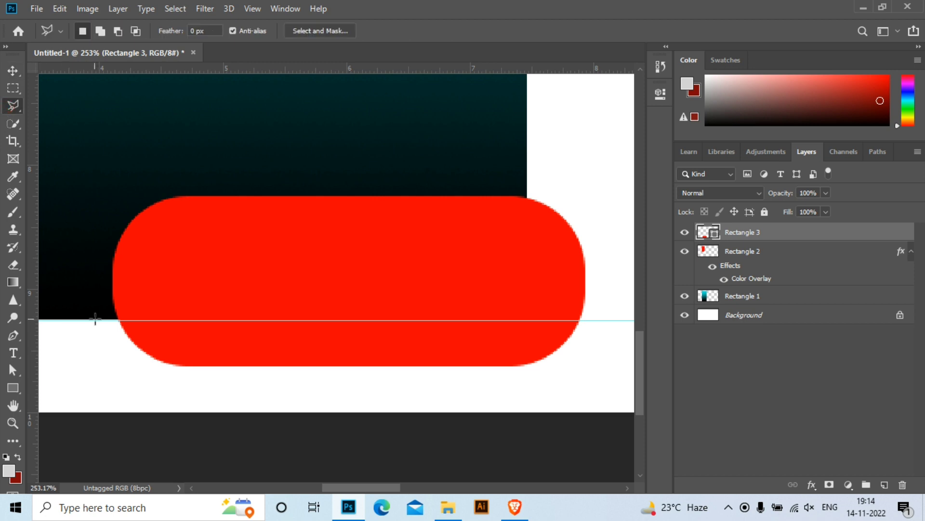
{"action": "left_click", "coordinate": [108, 320]}
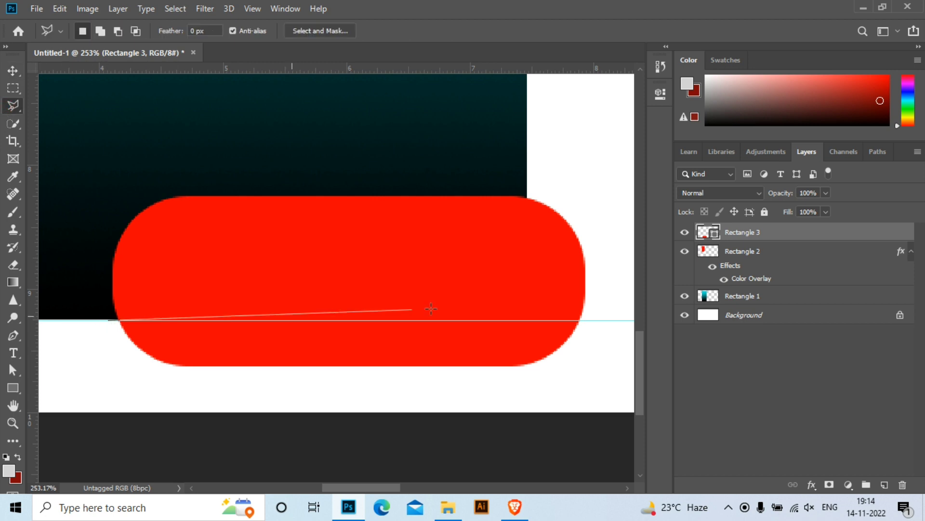
{"action": "left_click", "coordinate": [606, 320]}
{"action": "left_click", "coordinate": [596, 390]}
{"action": "left_click", "coordinate": [108, 382]}
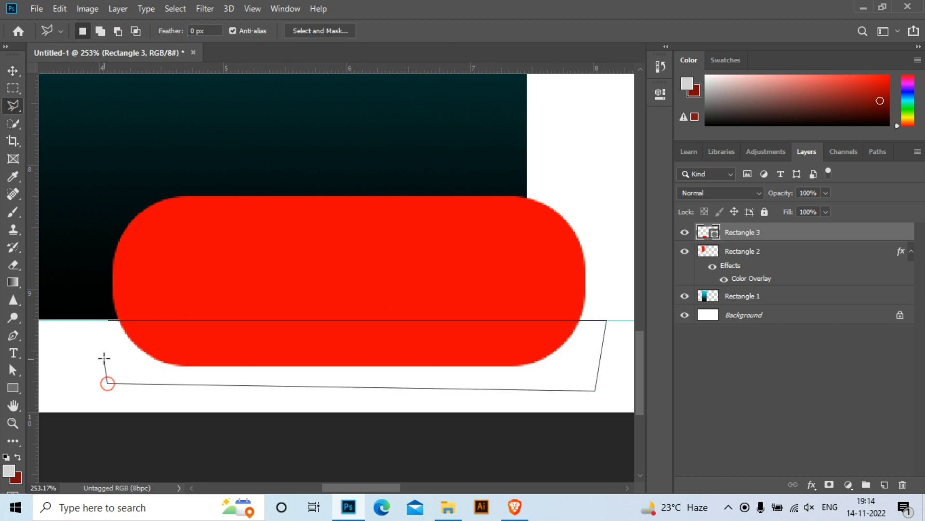
{"action": "left_click", "coordinate": [108, 320]}
{"action": "key", "text": "Delete"}
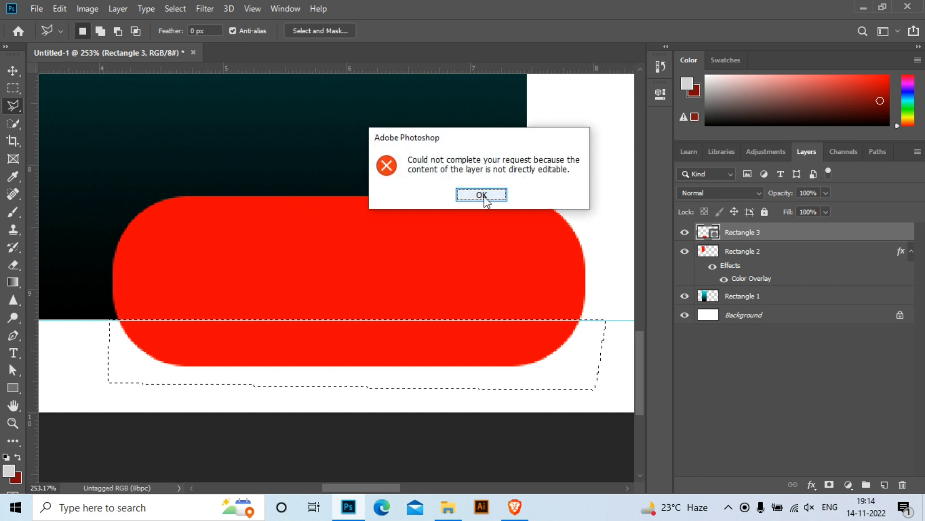
{"action": "left_click", "coordinate": [481, 194]}
{"action": "right_click", "coordinate": [771, 232]}
{"action": "left_click", "coordinate": [632, 209]}
{"action": "key", "text": "Delete"}
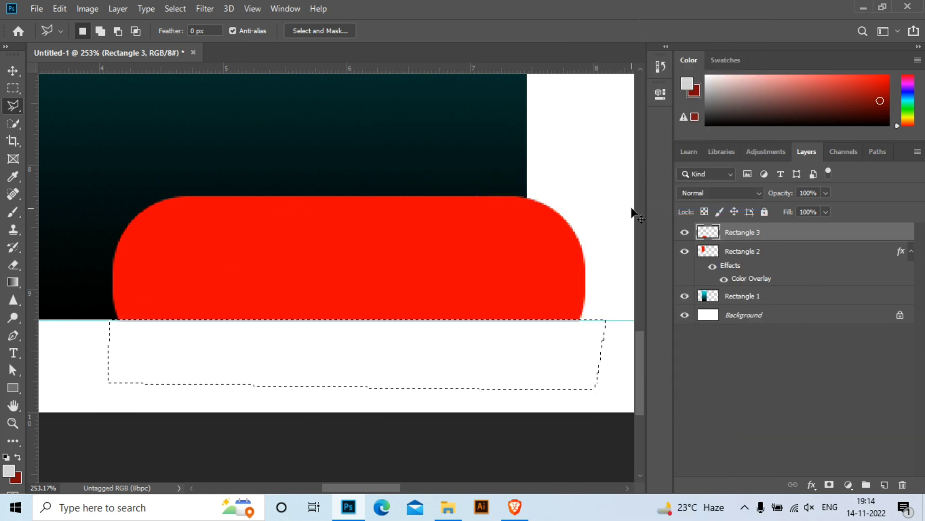
{"action": "key", "text": "ctrl+d"}
Add a vertical guide at the right edge and delete the pill's overhang past it
{"action": "left_click_drag", "start_coordinate": [34, 270], "coordinate": [527, 357]}
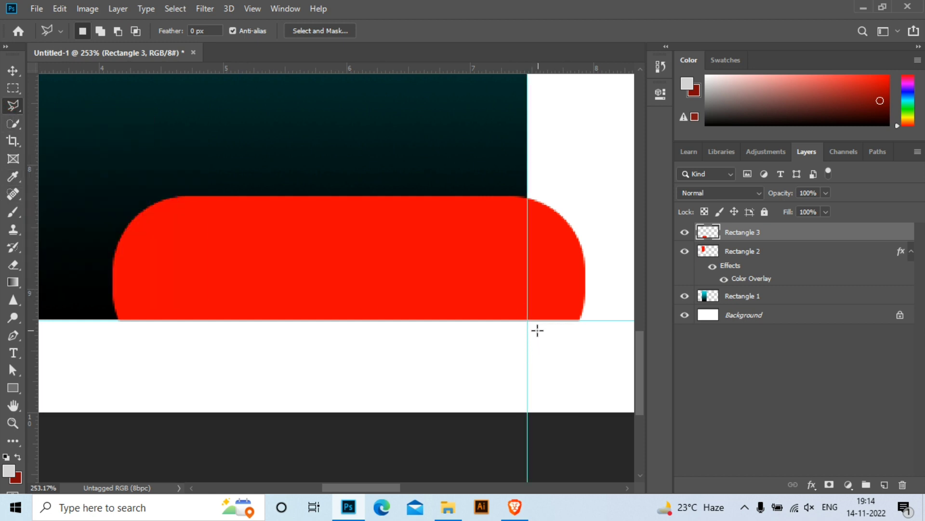
{"action": "left_click", "coordinate": [527, 361]}
{"action": "left_click", "coordinate": [610, 352]}
{"action": "left_click", "coordinate": [597, 185]}
{"action": "left_click", "coordinate": [529, 193]}
{"action": "key", "text": "Delete"}
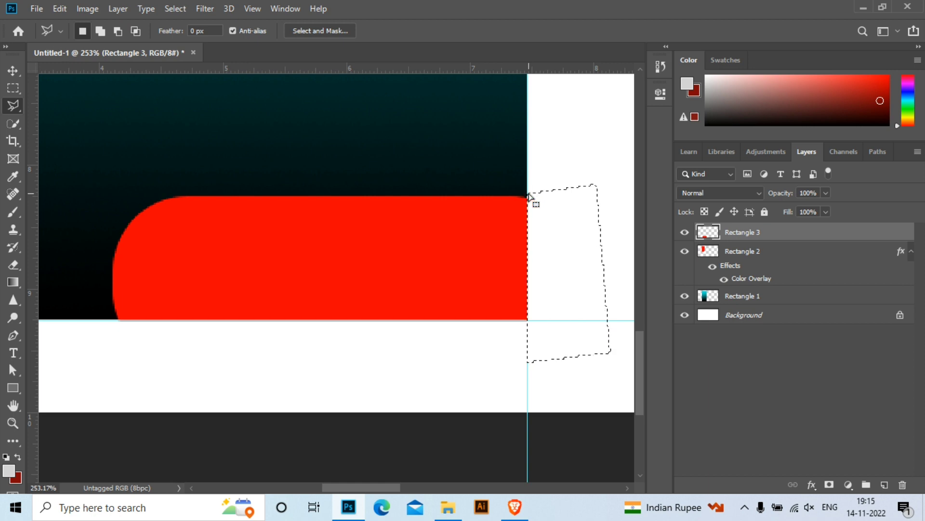
{"action": "key", "text": "ctrl+d"}
{"action": "key", "text": "v"}
{"action": "scroll", "coordinate": [273, 366], "scroll_direction": "down", "scroll_amount": 3}
Remove both guides and give Rectangle 3 a white Color Overlay sampled from the background
{"action": "scroll", "coordinate": [273, 367], "scroll_direction": "down", "scroll_amount": 3}
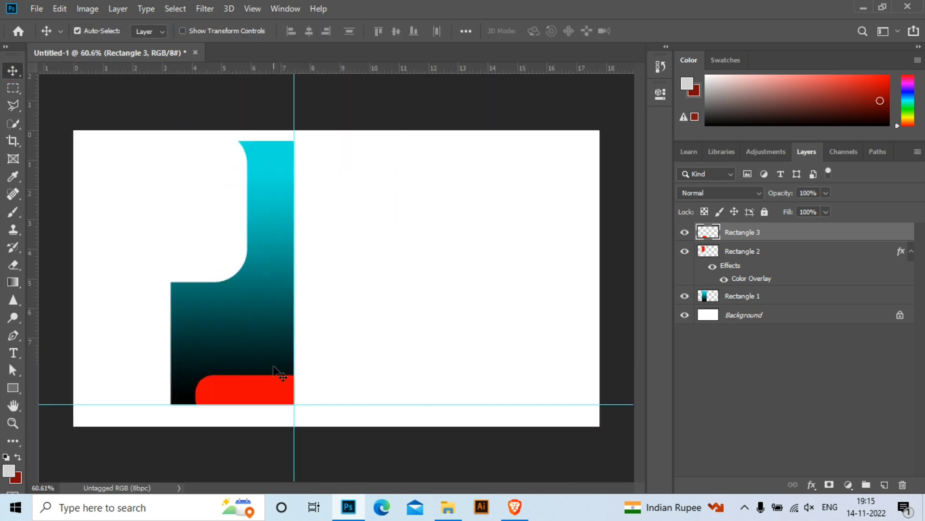
{"action": "left_click_drag", "start_coordinate": [356, 406], "coordinate": [244, 514]}
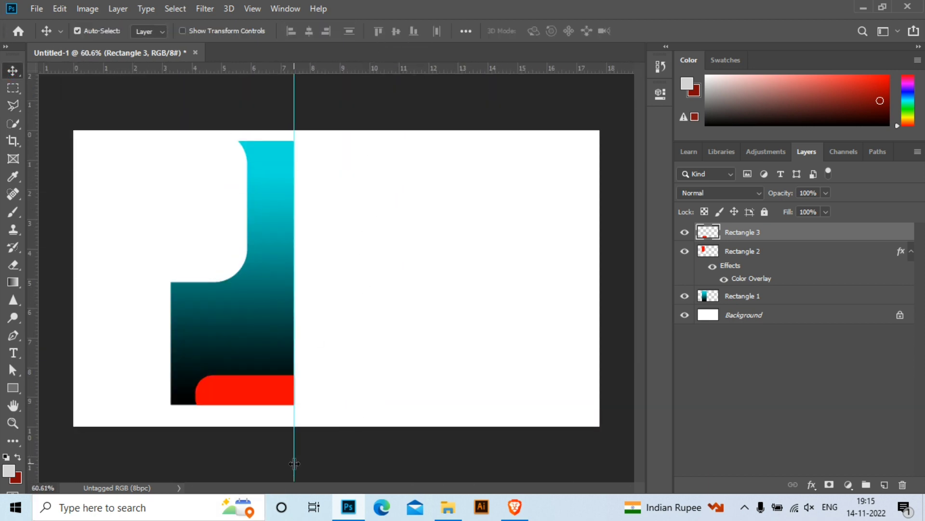
{"action": "left_click_drag", "start_coordinate": [294, 463], "coordinate": [666, 467]}
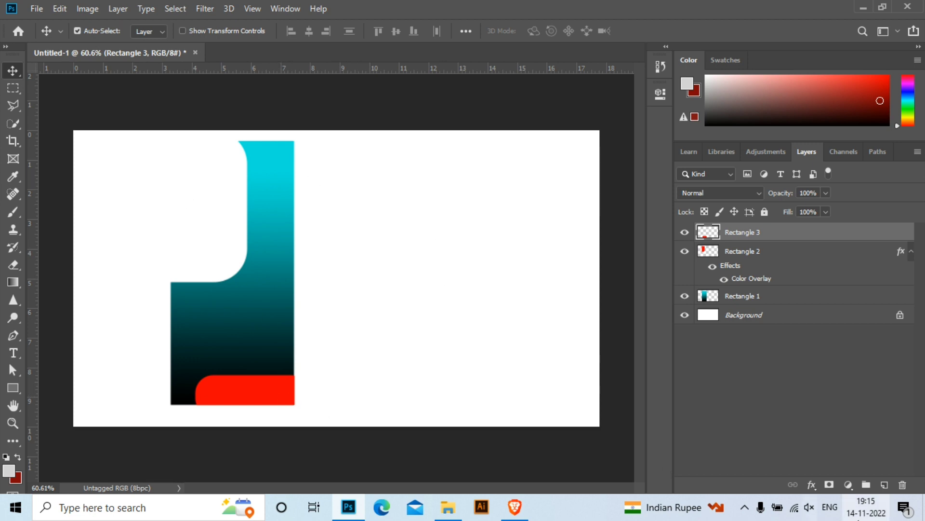
{"action": "left_click", "coordinate": [812, 485]}
{"action": "left_click", "coordinate": [829, 429]}
{"action": "left_click", "coordinate": [719, 149]}
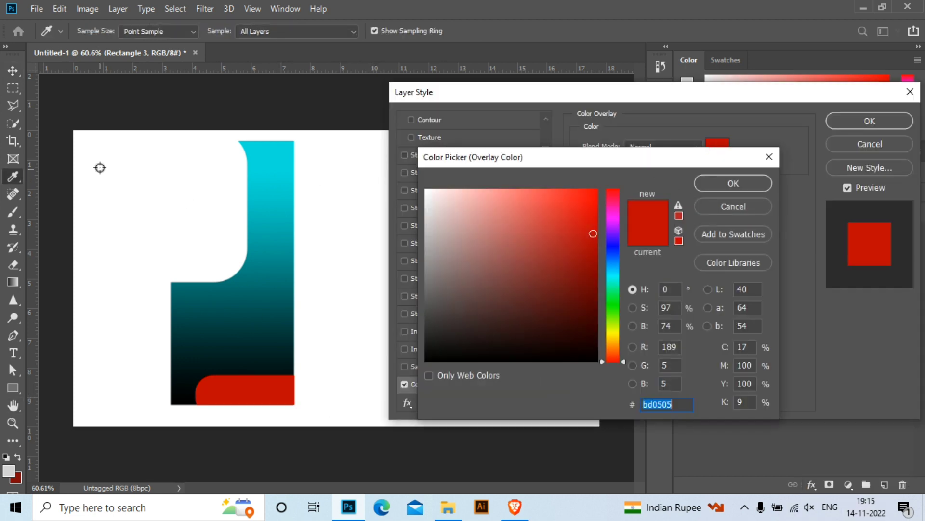
{"action": "left_click", "coordinate": [99, 164]}
{"action": "left_click", "coordinate": [742, 181]}
{"action": "left_click", "coordinate": [860, 121]}
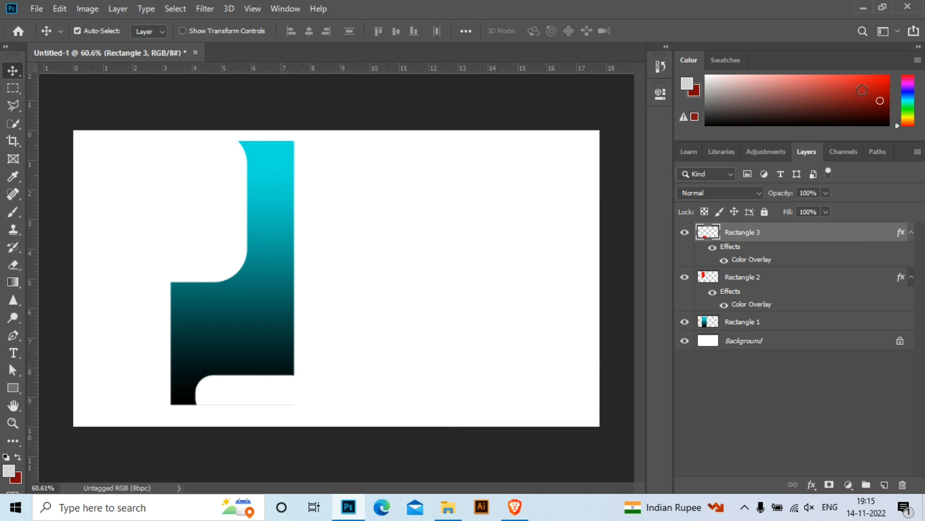
Select the three rectangle layers, group them, then undo the grouping
{"action": "left_click", "coordinate": [759, 322], "text": "shift"}
{"action": "key", "text": "ctrl+g"}
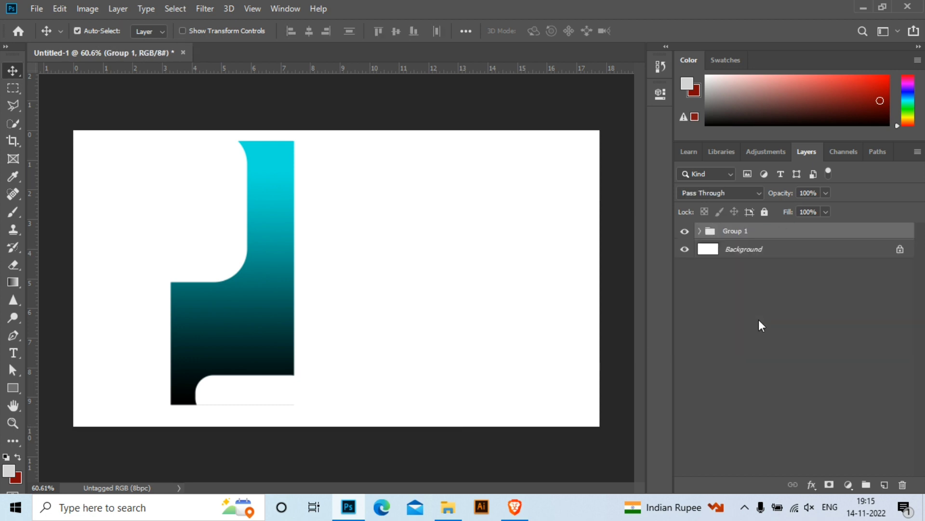
{"action": "key", "text": "ctrl+z"}
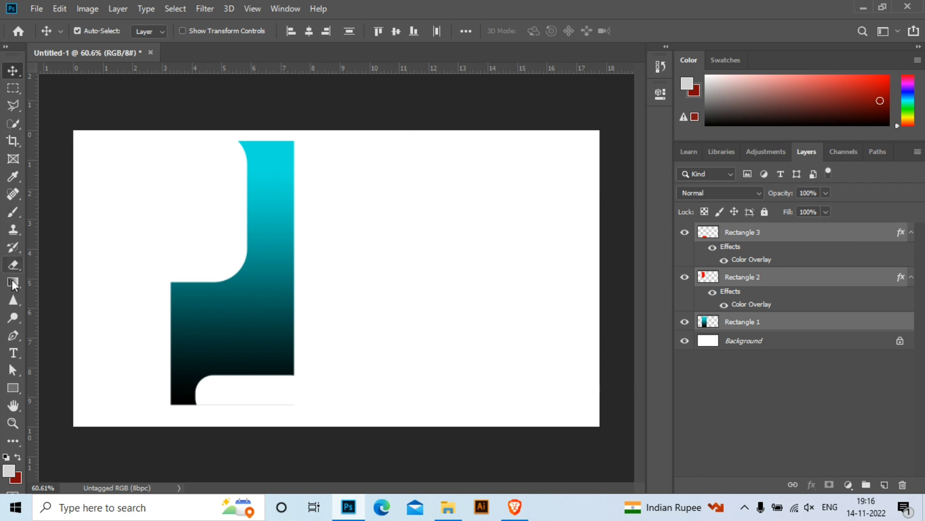
{"action": "left_click", "coordinate": [13, 391]}
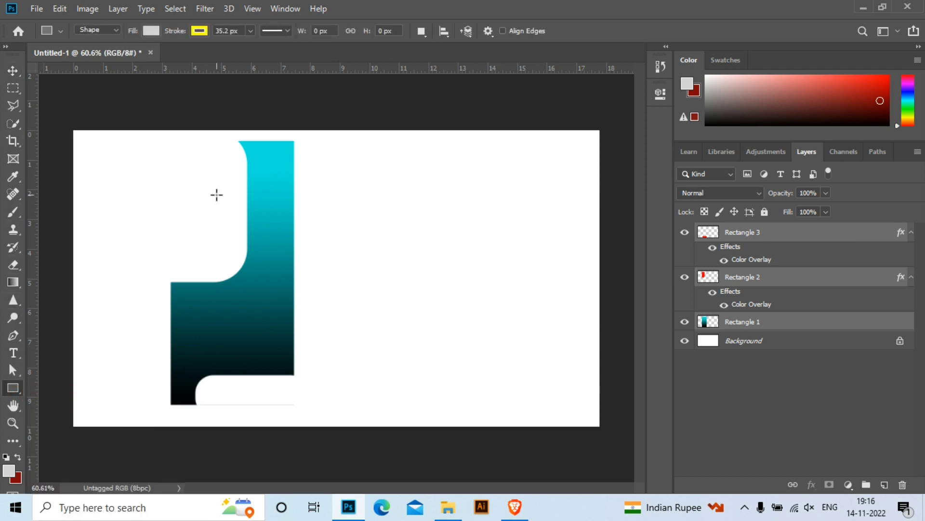
Undo the last change and select the Rectangle 2 layer
{"action": "scroll", "coordinate": [217, 194], "scroll_direction": "up", "scroll_amount": 4}
{"action": "scroll", "coordinate": [289, 175], "scroll_direction": "up", "scroll_amount": 3}
{"action": "key", "text": "m"}
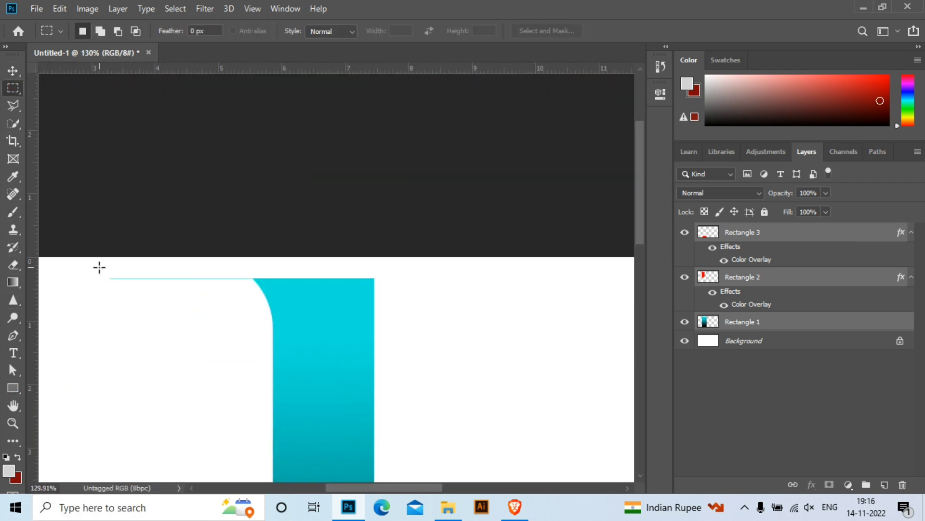
{"action": "key", "text": "v"}
{"action": "key", "text": "ctrl+z"}
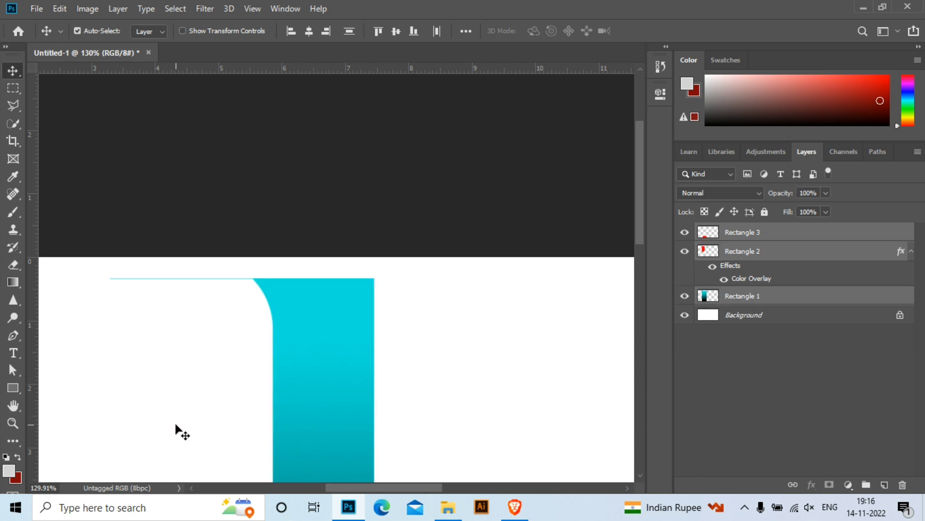
{"action": "left_click", "coordinate": [182, 432]}
{"action": "left_click", "coordinate": [169, 275]}
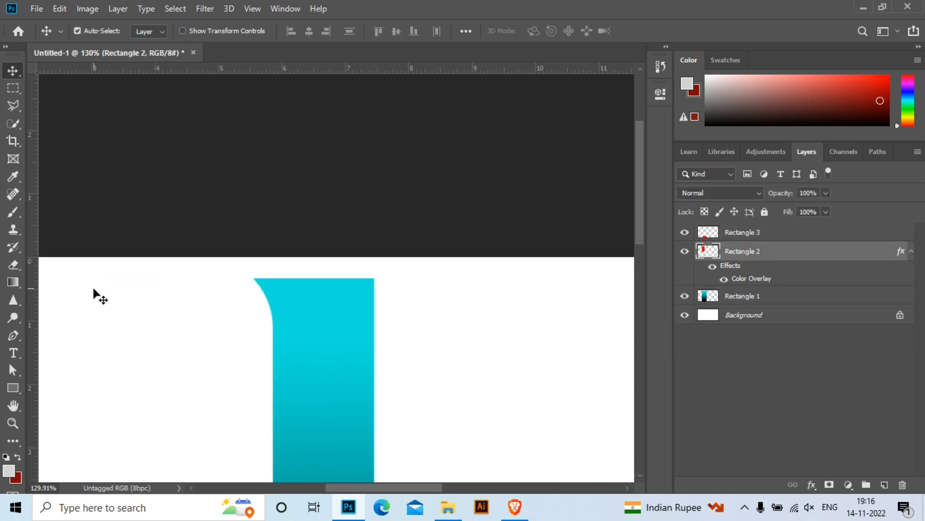
Draw a thin white bar without stroke near the top of the cyan strip
{"action": "key", "text": "u"}
{"action": "scroll", "coordinate": [197, 332], "scroll_direction": "up", "scroll_amount": 3}
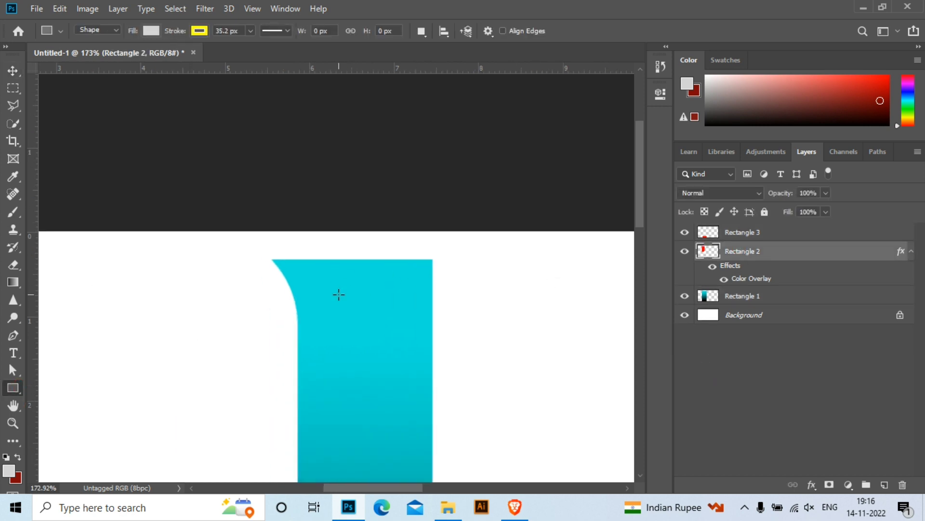
{"action": "left_click_drag", "start_coordinate": [344, 278], "coordinate": [420, 286]}
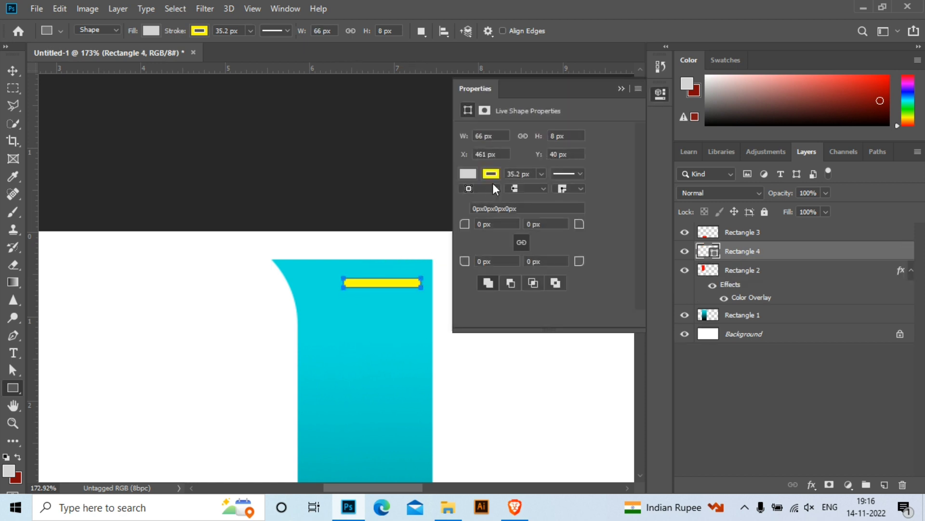
{"action": "left_click", "coordinate": [491, 174]}
{"action": "left_click", "coordinate": [472, 202]}
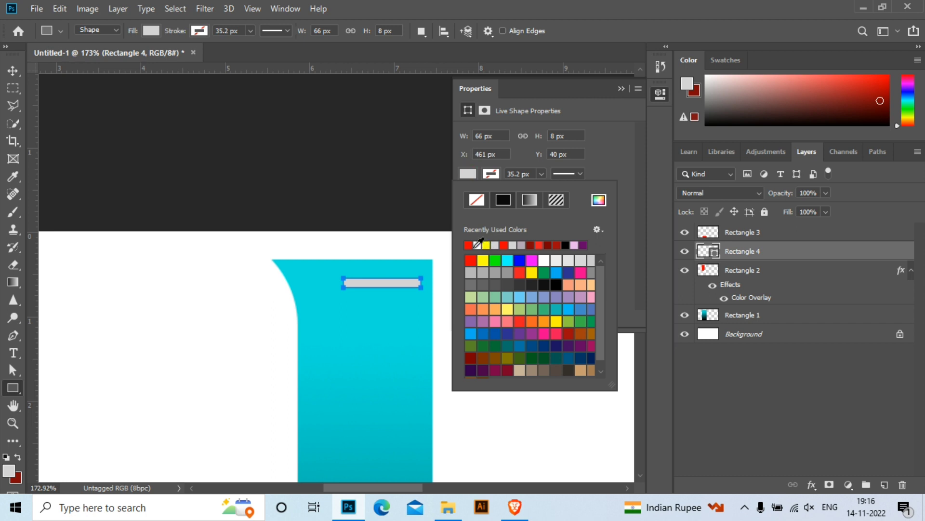
{"action": "left_click", "coordinate": [477, 245]}
{"action": "left_click", "coordinate": [621, 89]}
{"action": "left_click", "coordinate": [14, 71]}
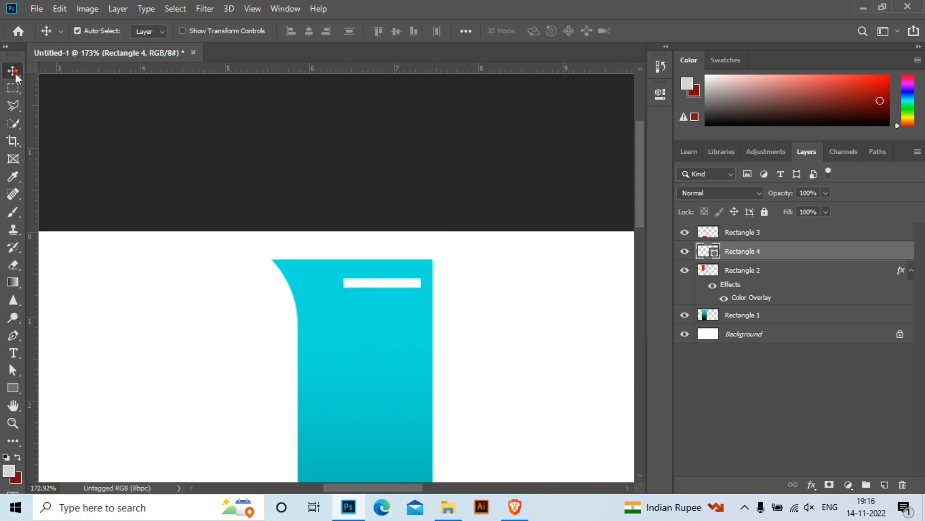
{"action": "key", "text": "ctrl+0"}
Move the white bar's layer above Rectangle 3 and adjust the bar's height
{"action": "scroll", "coordinate": [227, 226], "scroll_direction": "up", "scroll_amount": 2}
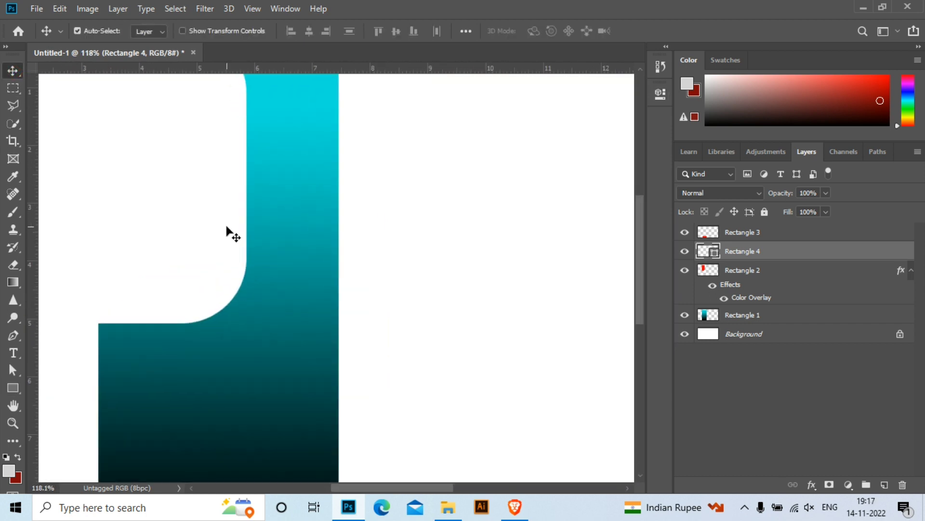
{"action": "scroll", "coordinate": [296, 236], "scroll_direction": "up", "scroll_amount": 2}
{"action": "scroll", "coordinate": [296, 236], "scroll_direction": "up", "scroll_amount": 2}
{"action": "scroll", "coordinate": [304, 226], "scroll_direction": "up", "scroll_amount": 3}
{"action": "scroll", "coordinate": [311, 219], "scroll_direction": "up", "scroll_amount": 2}
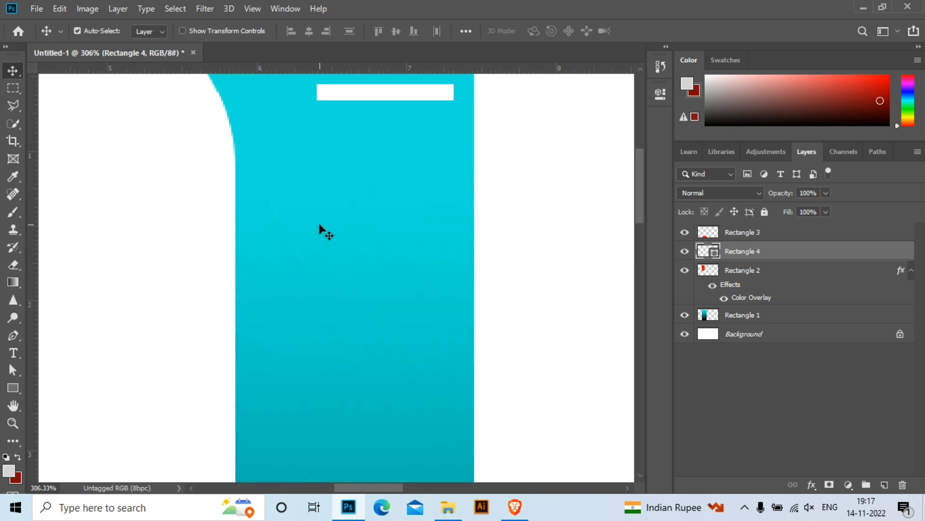
{"action": "scroll", "coordinate": [320, 229], "scroll_direction": "up", "scroll_amount": 2}
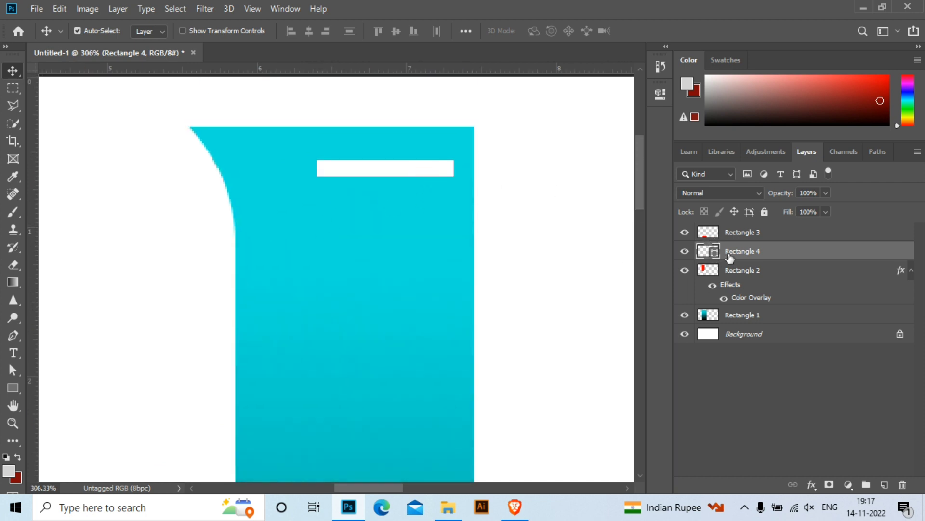
{"action": "left_click_drag", "start_coordinate": [736, 251], "coordinate": [736, 232]}
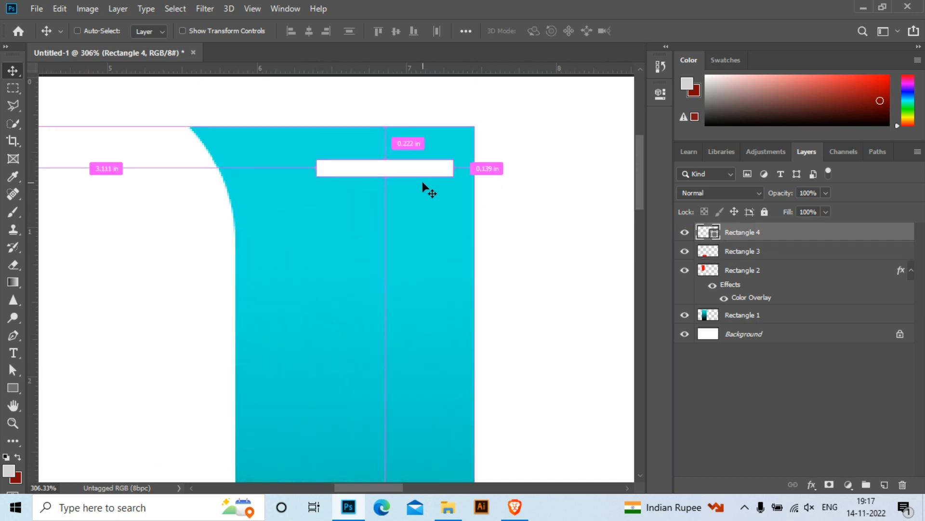
{"action": "key", "text": "ctrl+t"}
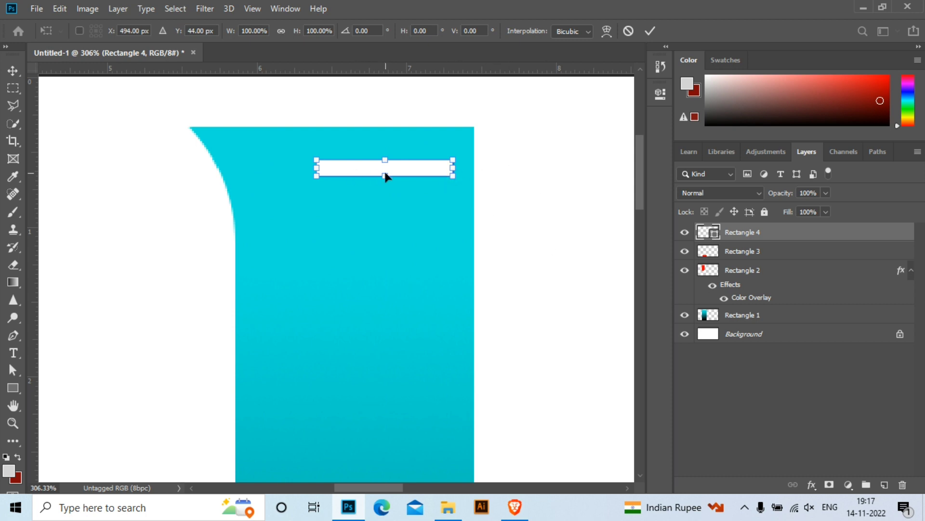
{"action": "left_click_drag", "start_coordinate": [384, 176], "coordinate": [391, 172]}
{"action": "left_click", "coordinate": [13, 70]}
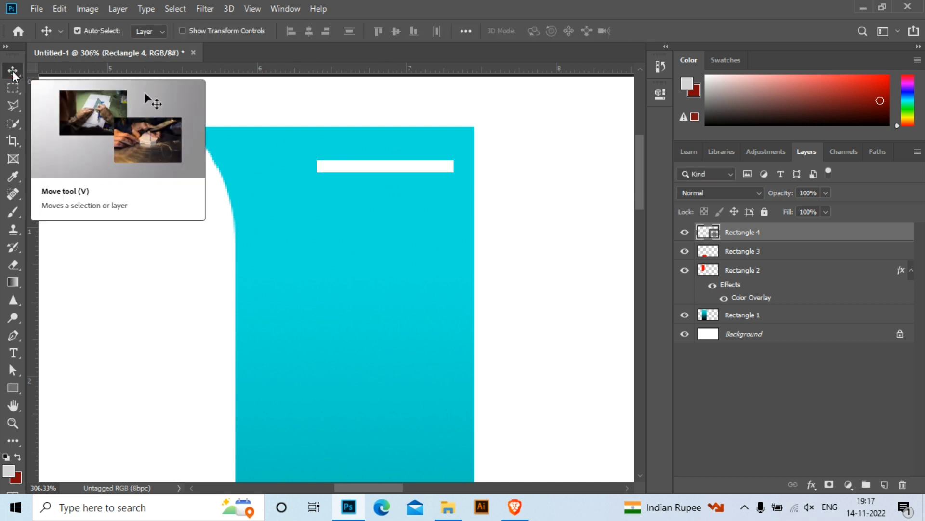
{"action": "left_click", "coordinate": [407, 168]}
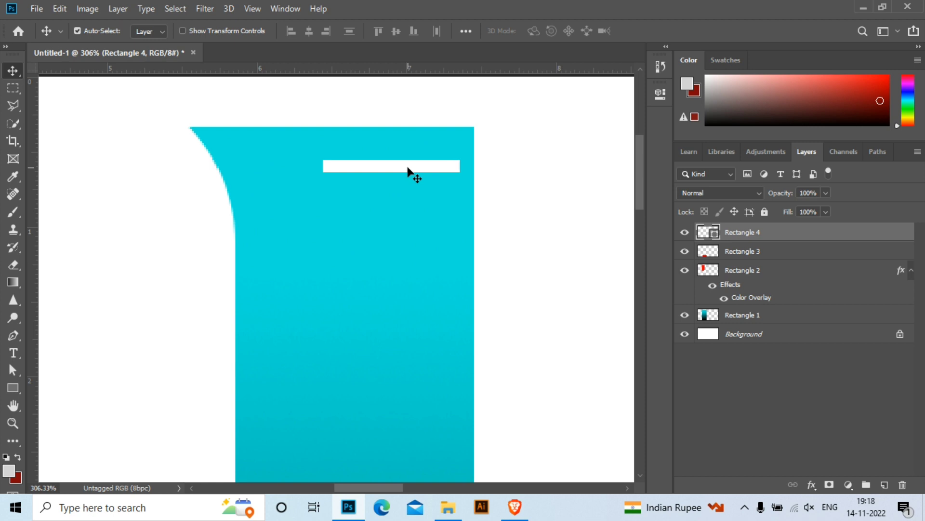
Duplicate the bar twice, nudging each copy down into three evenly spaced bars
{"action": "key", "text": "ctrl+j"}
{"action": "key", "text": "Down"}
{"action": "key", "text": "Down"}
{"action": "key", "text": "Down"}
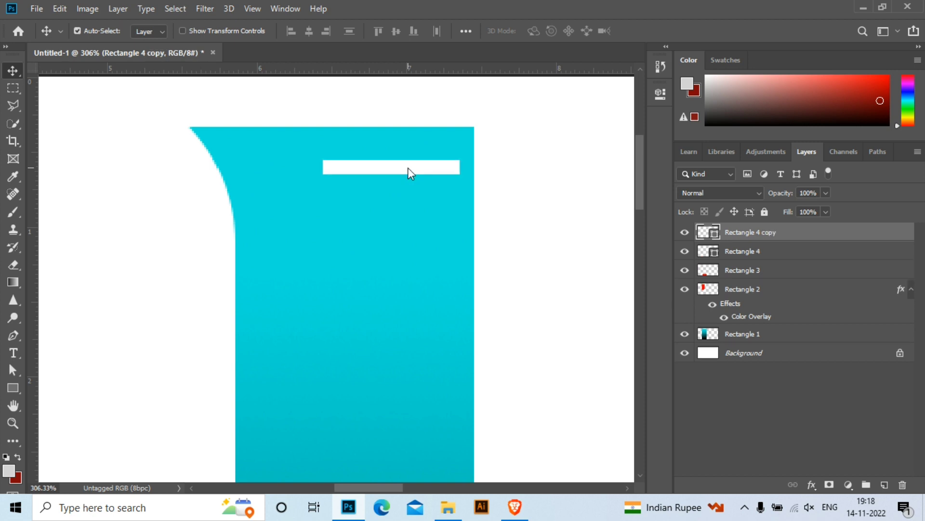
{"action": "key", "text": "Down"}
{"action": "key", "text": "Down"}
{"action": "key", "text": "Down"}
{"action": "key", "text": "Down"}
{"action": "key", "text": "Down"}
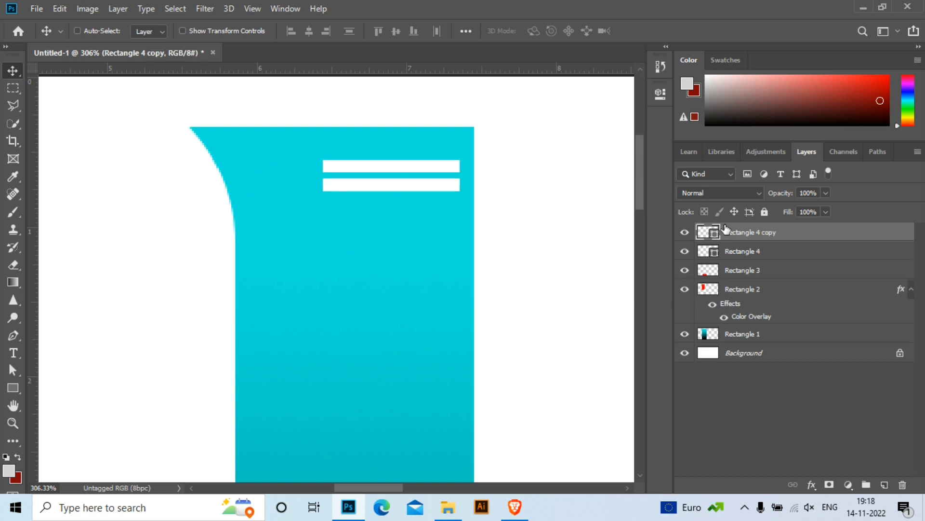
{"action": "key", "text": "ctrl+j"}
{"action": "key", "text": "Down"}
{"action": "key", "text": "Down"}
{"action": "key", "text": "Down"}
{"action": "key", "text": "Down"}
{"action": "key", "text": "Down"}
{"action": "key", "text": "Down"}
{"action": "key", "text": "Down"}
{"action": "key", "text": "Down"}
{"action": "key", "text": "Down"}
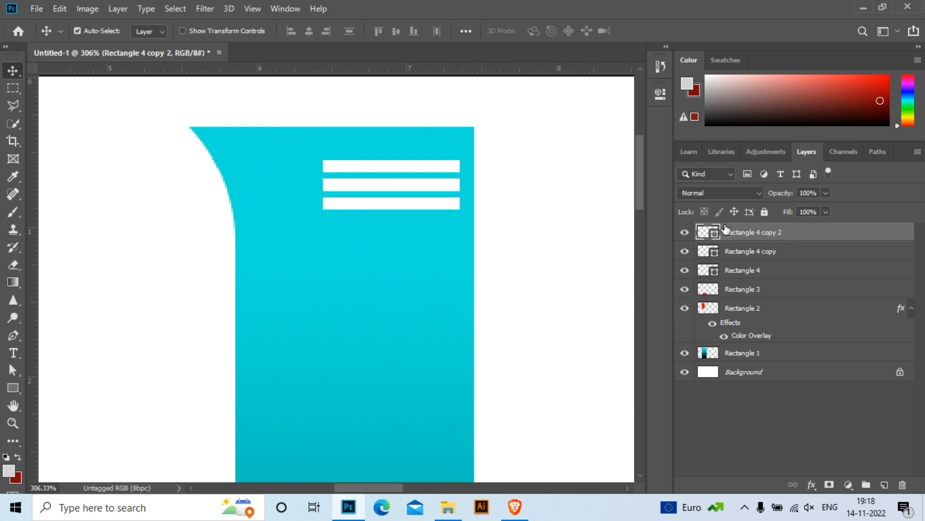
Rasterize the layers of all three white bars
{"action": "right_click", "coordinate": [793, 233]}
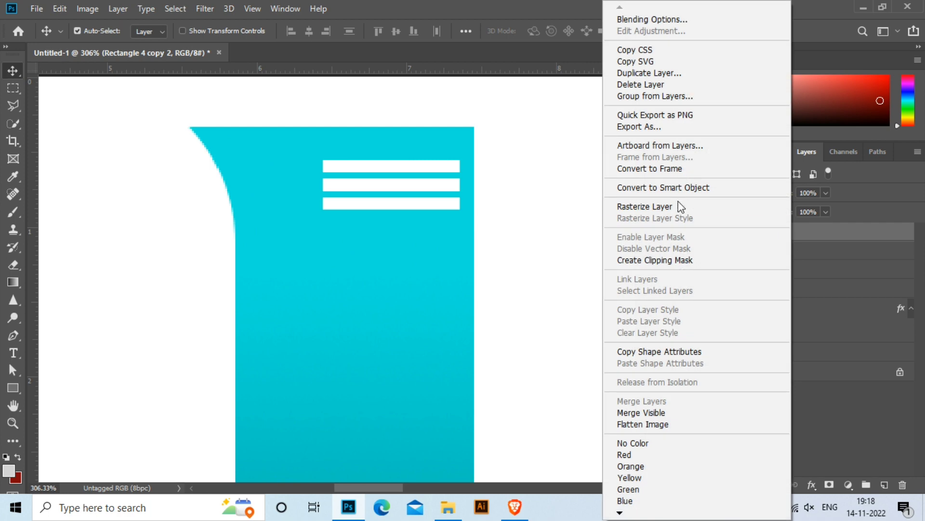
{"action": "left_click", "coordinate": [677, 201]}
{"action": "right_click", "coordinate": [768, 251]}
{"action": "left_click", "coordinate": [665, 205]}
{"action": "right_click", "coordinate": [709, 270]}
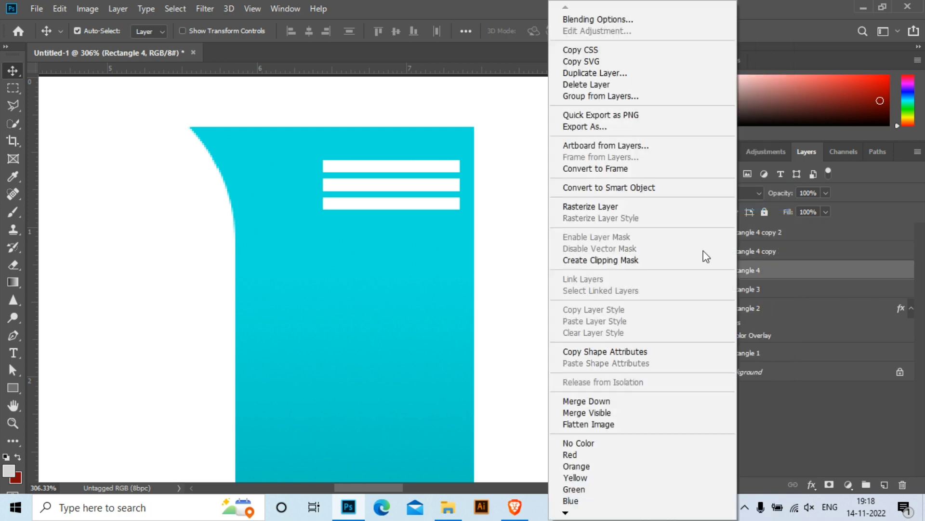
{"action": "left_click", "coordinate": [628, 206]}
Trim the left ends off the top and bottom bars using the Rectangular Marquee
{"action": "key", "text": "m"}
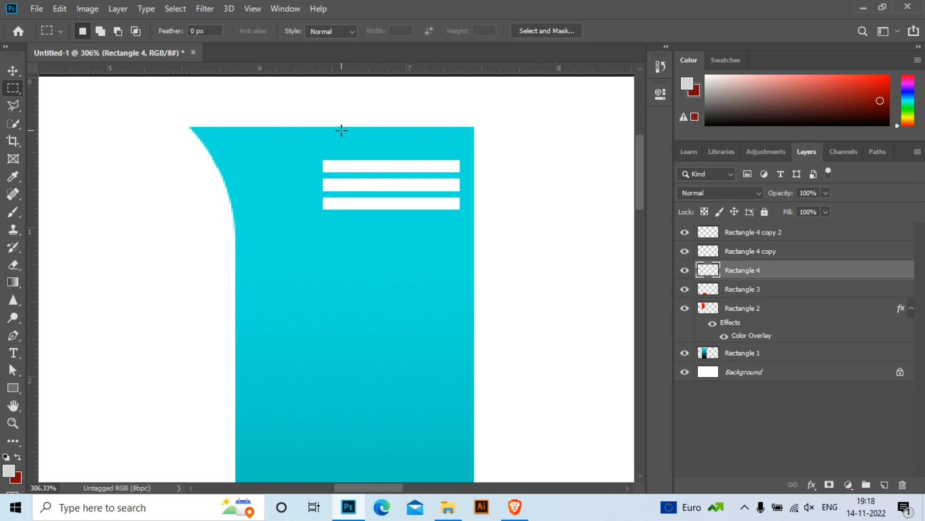
{"action": "scroll", "coordinate": [308, 151], "scroll_direction": "up", "scroll_amount": 2}
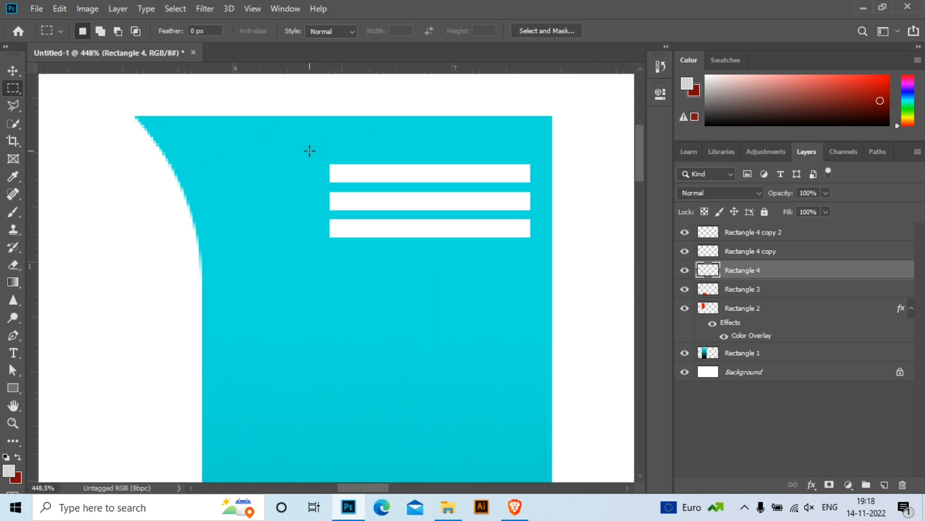
{"action": "left_click_drag", "start_coordinate": [309, 158], "coordinate": [368, 184]}
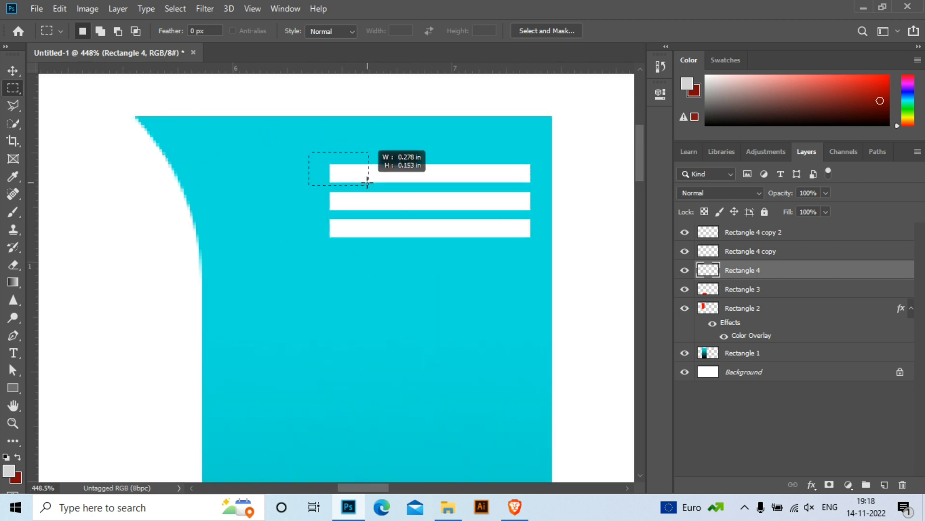
{"action": "key", "text": "Delete"}
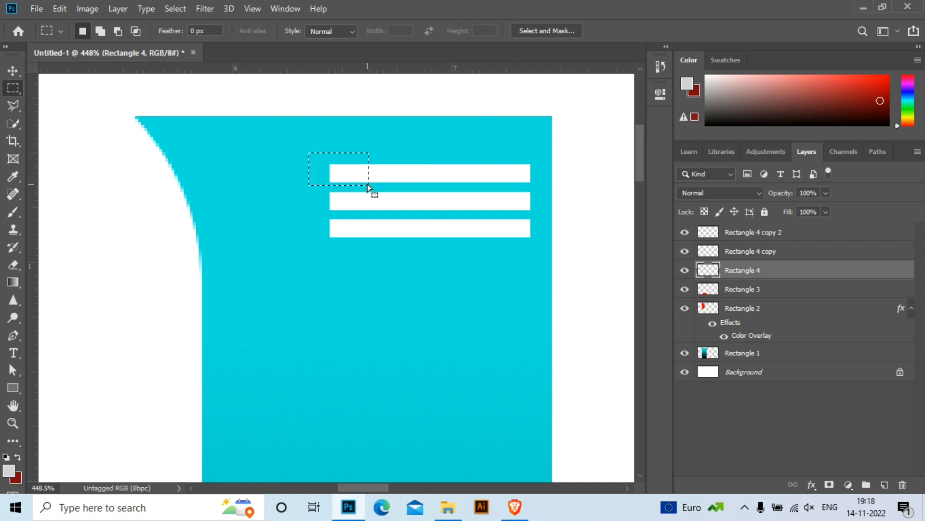
{"action": "key", "text": "ctrl+d"}
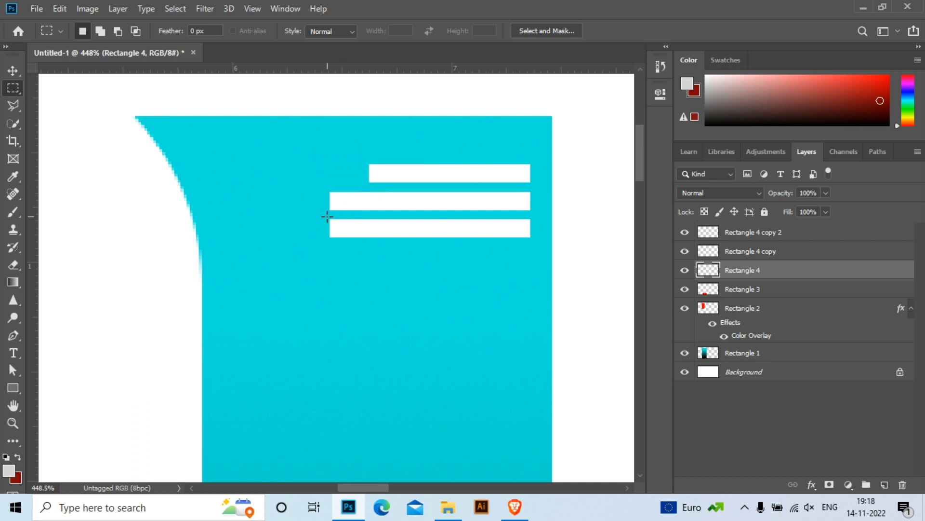
{"action": "left_click_drag", "start_coordinate": [317, 214], "coordinate": [408, 240]}
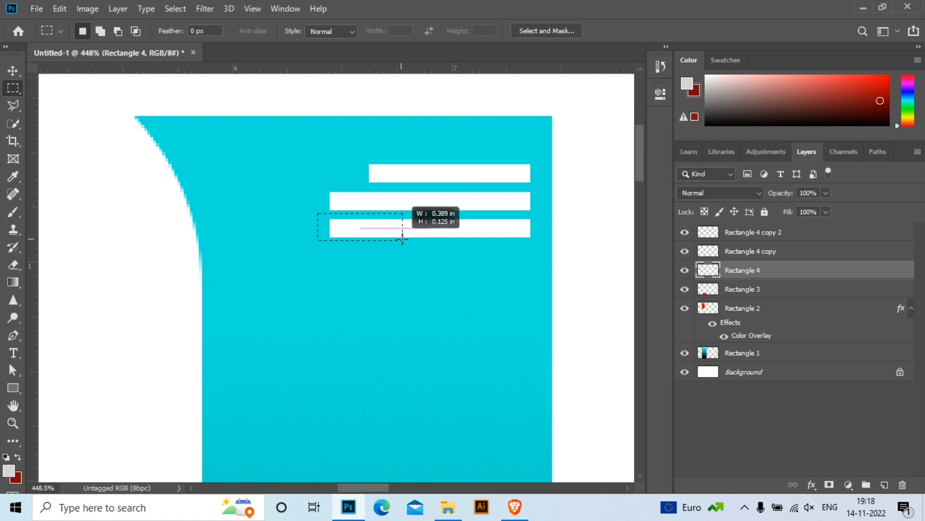
{"action": "key", "text": "Down"}
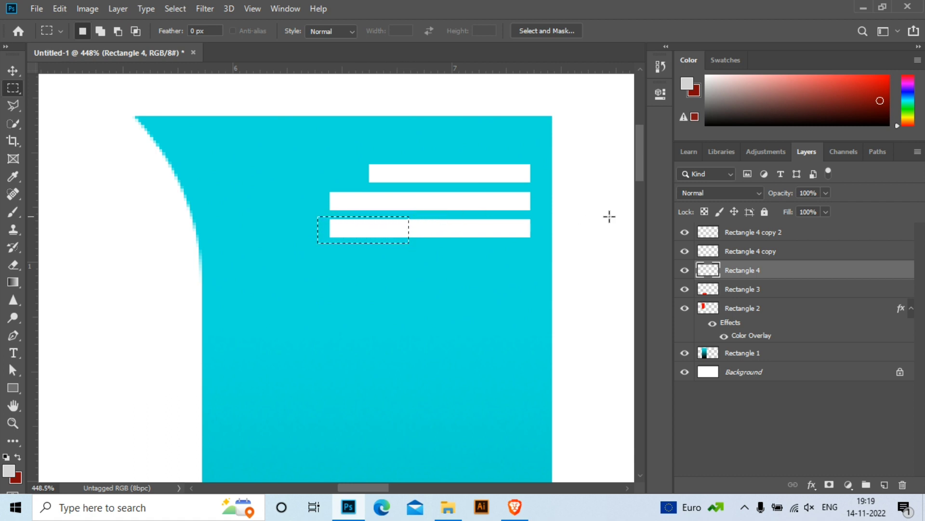
{"action": "left_click", "coordinate": [731, 234]}
{"action": "key", "text": "Delete"}
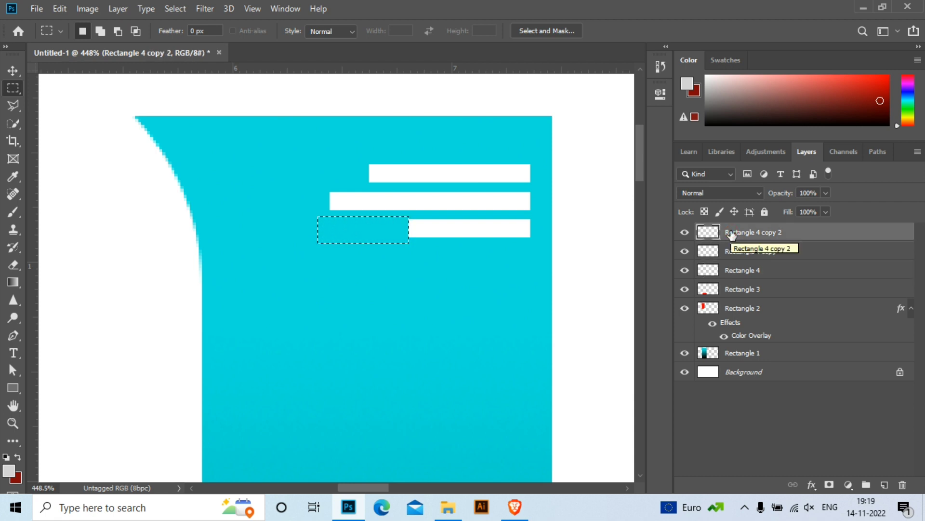
{"action": "key", "text": "ctrl+d"}
{"action": "left_click", "coordinate": [14, 71]}
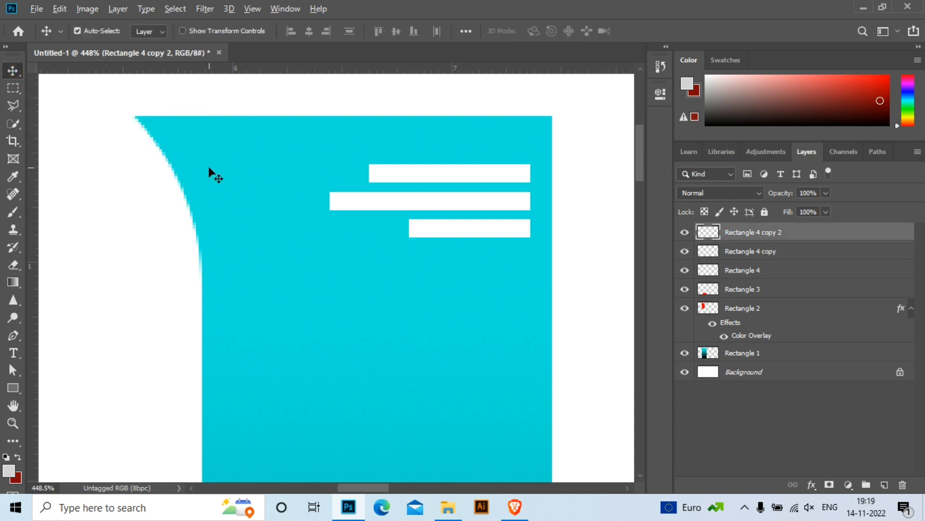
Scroll the Layers panel to find and select the middle white bar's layer
{"action": "scroll", "coordinate": [212, 173], "scroll_direction": "down", "scroll_amount": 3}
{"action": "scroll", "coordinate": [212, 173], "scroll_direction": "down", "scroll_amount": 3}
{"action": "scroll", "coordinate": [212, 174], "scroll_direction": "down", "scroll_amount": 2}
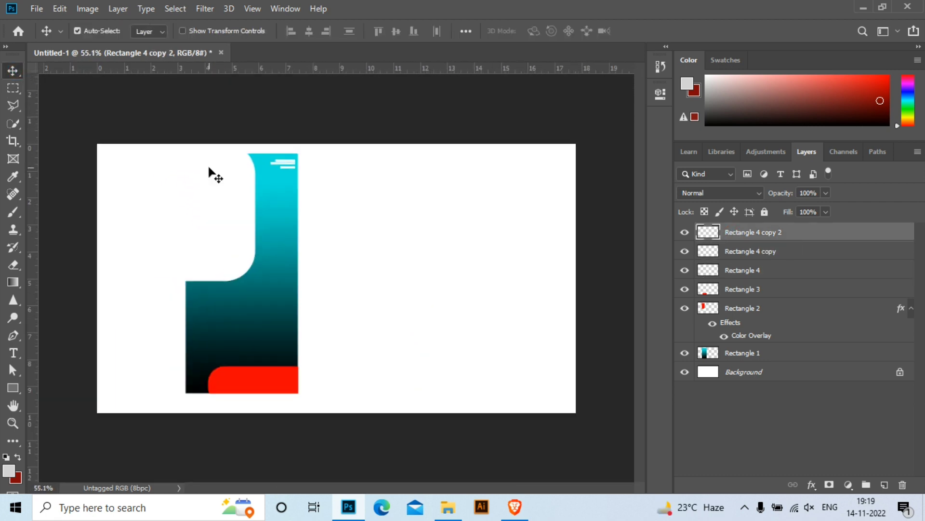
{"action": "left_click", "coordinate": [294, 172]}
{"action": "scroll", "coordinate": [258, 140], "scroll_direction": "up", "scroll_amount": 2}
{"action": "scroll", "coordinate": [357, 166], "scroll_direction": "up", "scroll_amount": 3}
{"action": "scroll", "coordinate": [362, 167], "scroll_direction": "down", "scroll_amount": 2}
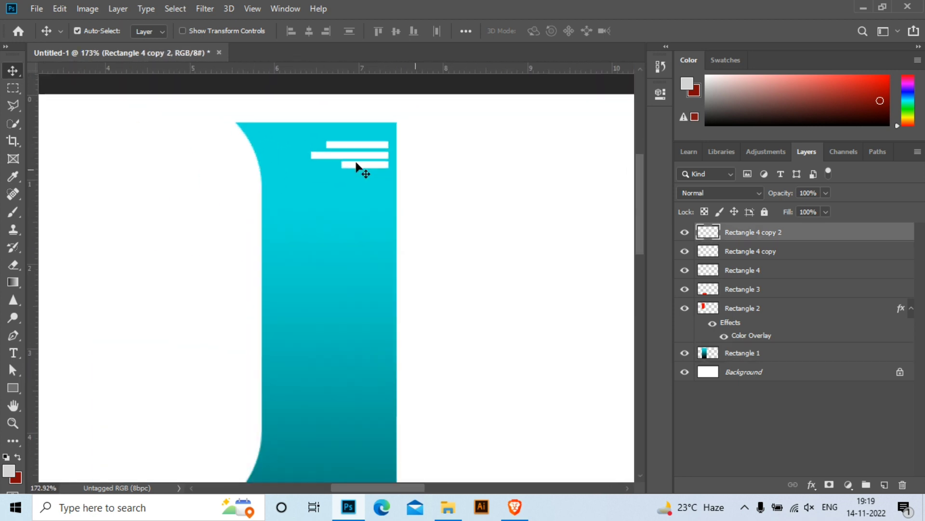
{"action": "scroll", "coordinate": [359, 168], "scroll_direction": "right", "scroll_amount": 3}
{"action": "scroll", "coordinate": [359, 168], "scroll_direction": "up", "scroll_amount": 2}
{"action": "left_click", "coordinate": [337, 212]}
Select the three white bar layers together and group them as Group 1
{"action": "scroll", "coordinate": [340, 213], "scroll_direction": "down", "scroll_amount": 3}
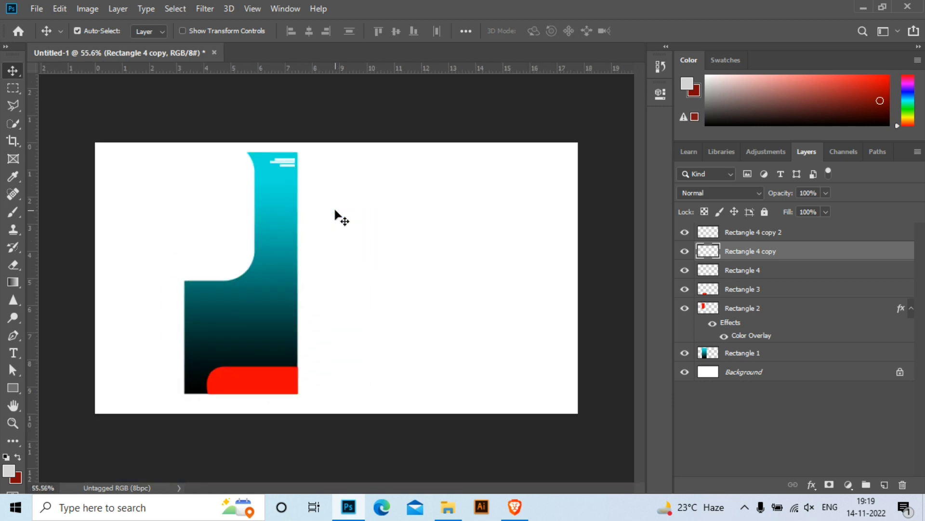
{"action": "left_click", "coordinate": [290, 171]}
{"action": "left_click", "coordinate": [299, 163]}
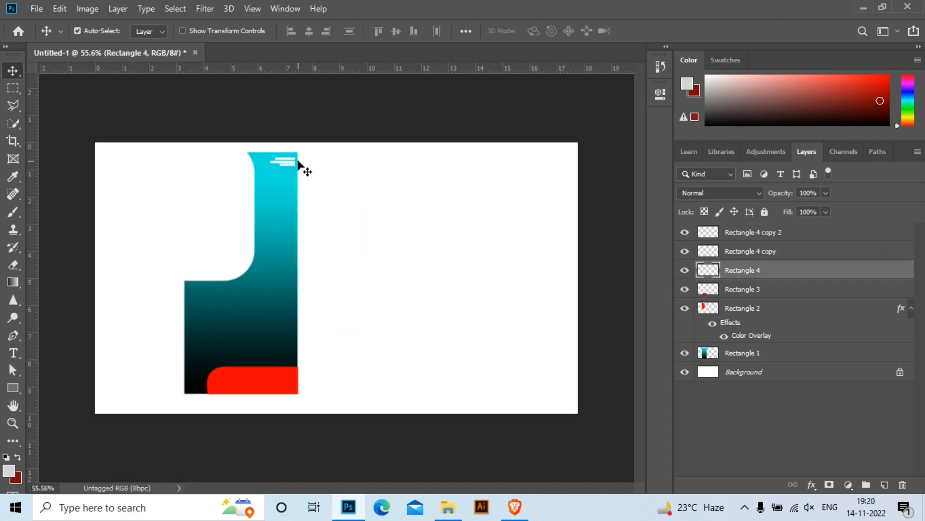
{"action": "left_click", "coordinate": [764, 233], "text": "shift"}
{"action": "key", "text": "ctrl+g"}
Commit an unchanged transform on Group 1, then expand the group to view its layers
{"action": "scroll", "coordinate": [479, 299], "scroll_direction": "up", "scroll_amount": 2}
{"action": "scroll", "coordinate": [491, 300], "scroll_direction": "up", "scroll_amount": 2}
{"action": "key", "text": "ctrl+t"}
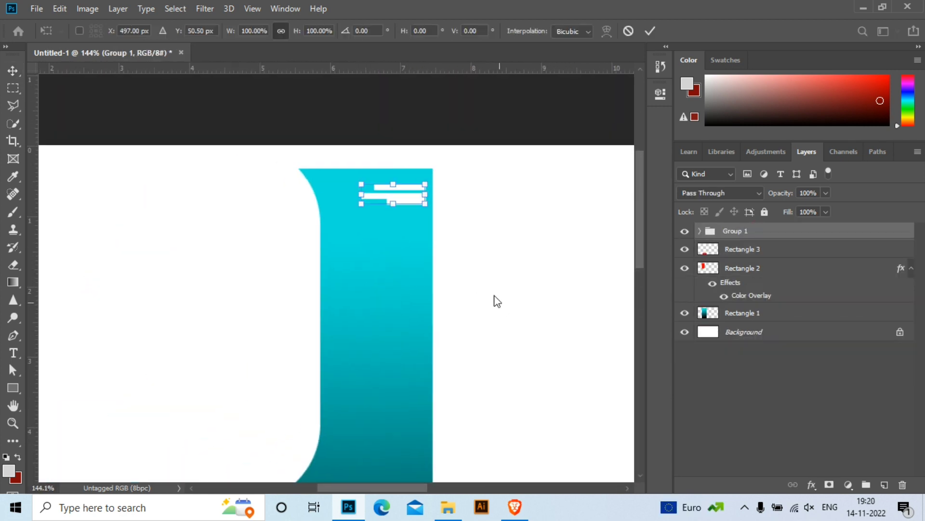
{"action": "key", "text": "Return"}
{"action": "scroll", "coordinate": [337, 277], "scroll_direction": "down", "scroll_amount": 3}
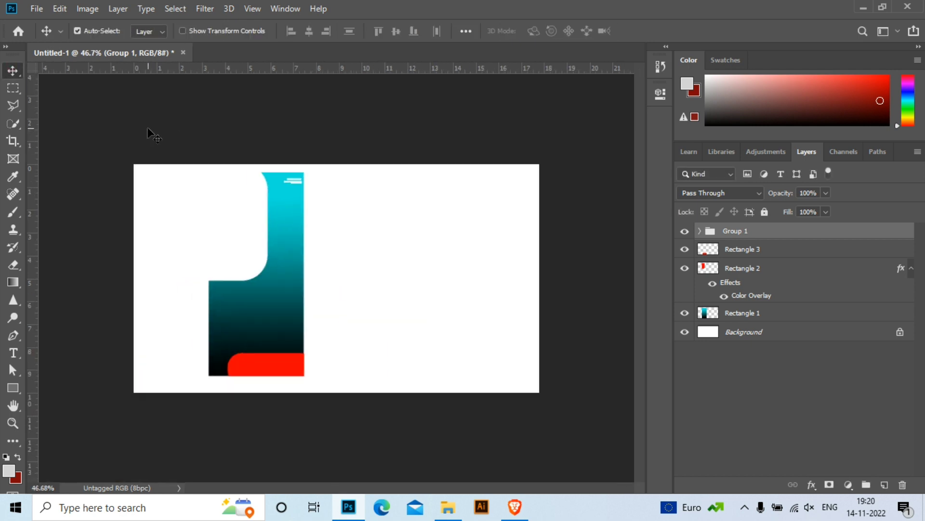
{"action": "left_click", "coordinate": [289, 164]}
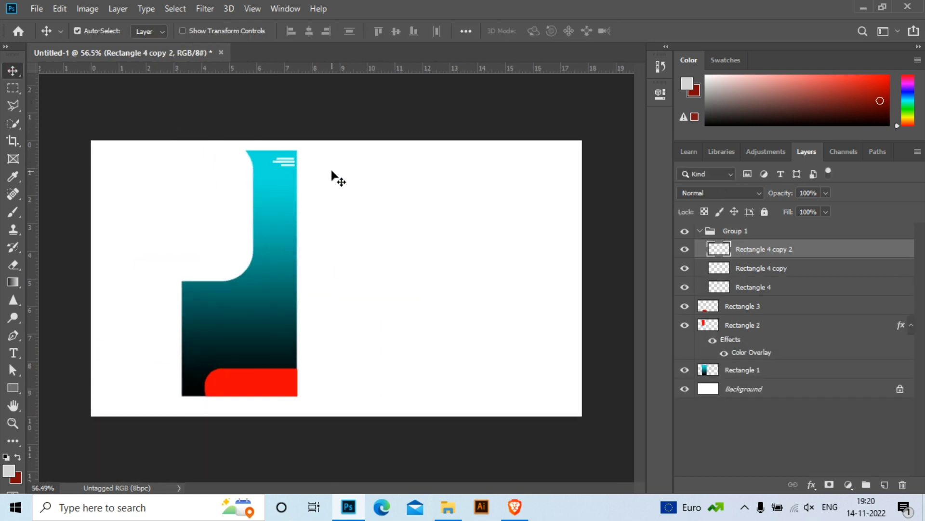
Give the red Rectangle 3 layer a white colour overlay
{"action": "left_click", "coordinate": [701, 231]}
{"action": "left_click", "coordinate": [743, 249]}
{"action": "left_click", "coordinate": [811, 484]}
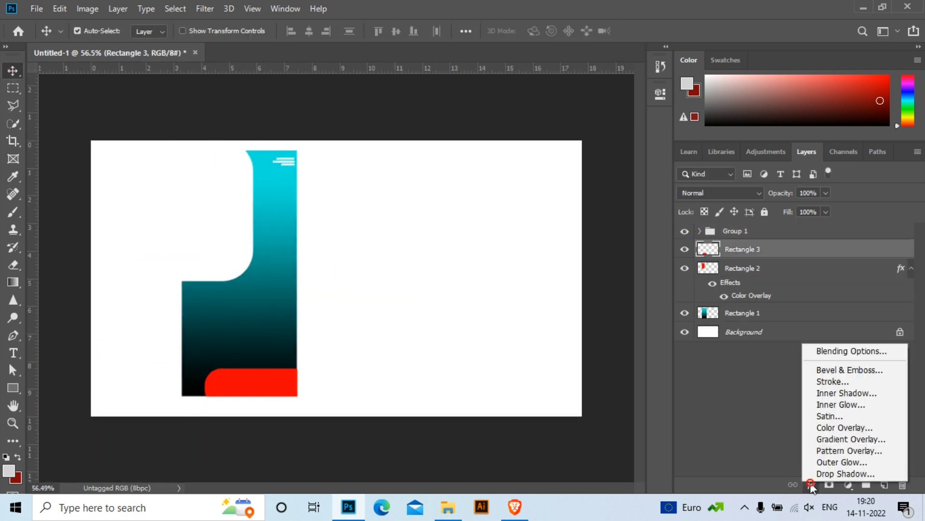
{"action": "left_click", "coordinate": [844, 428]}
{"action": "key", "text": "Return"}
Select Rectangle 1 through Group 1 and group them into Group 2
{"action": "left_click", "coordinate": [728, 231]}
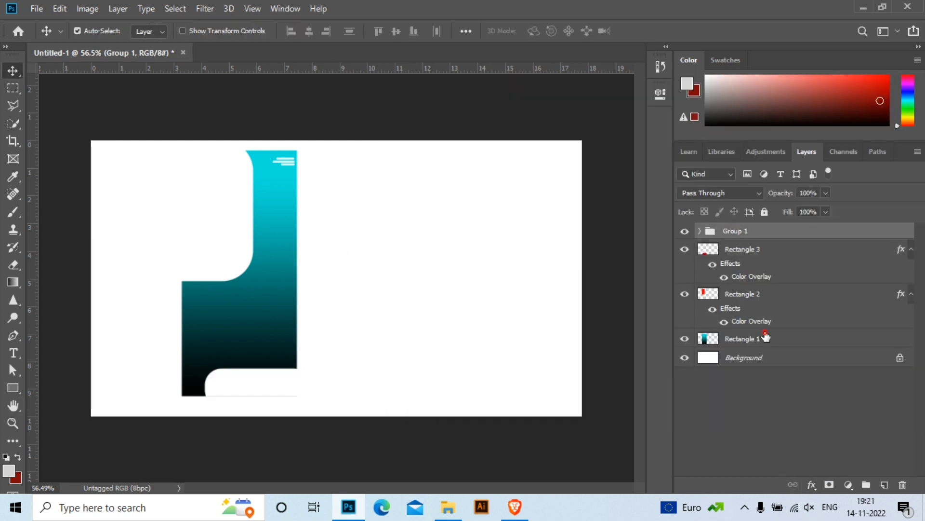
{"action": "left_click", "coordinate": [752, 293], "text": "shift"}
{"action": "left_click", "coordinate": [700, 231]}
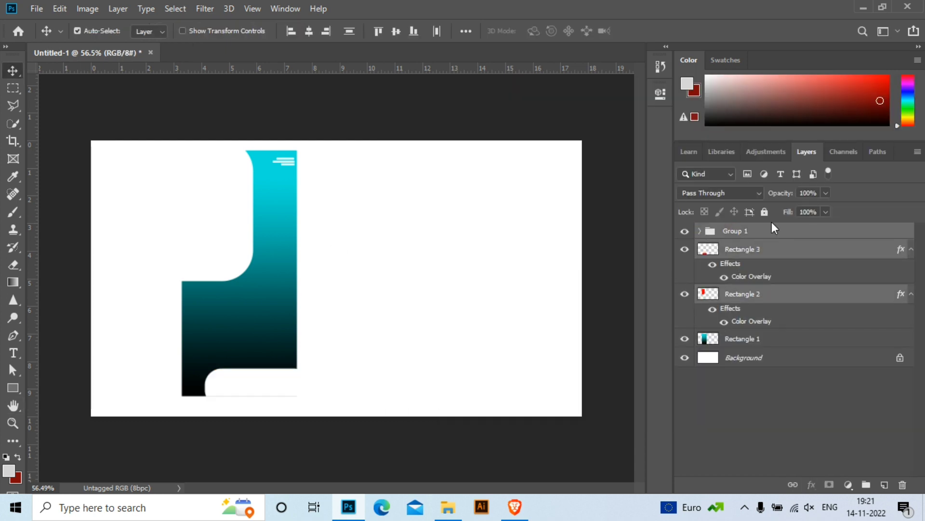
{"action": "left_click", "coordinate": [781, 271]}
{"action": "left_click", "coordinate": [773, 339]}
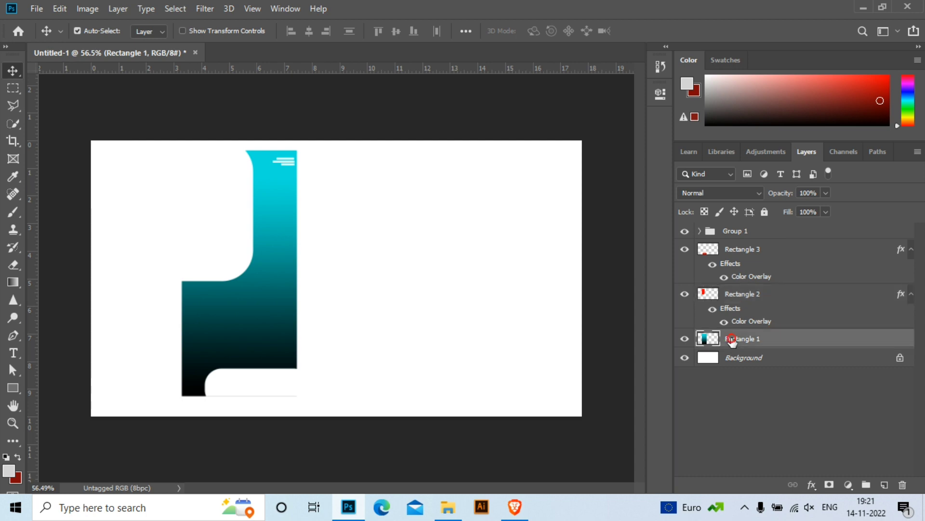
{"action": "left_click", "coordinate": [735, 230], "text": "shift"}
{"action": "key", "text": "ctrl+g"}
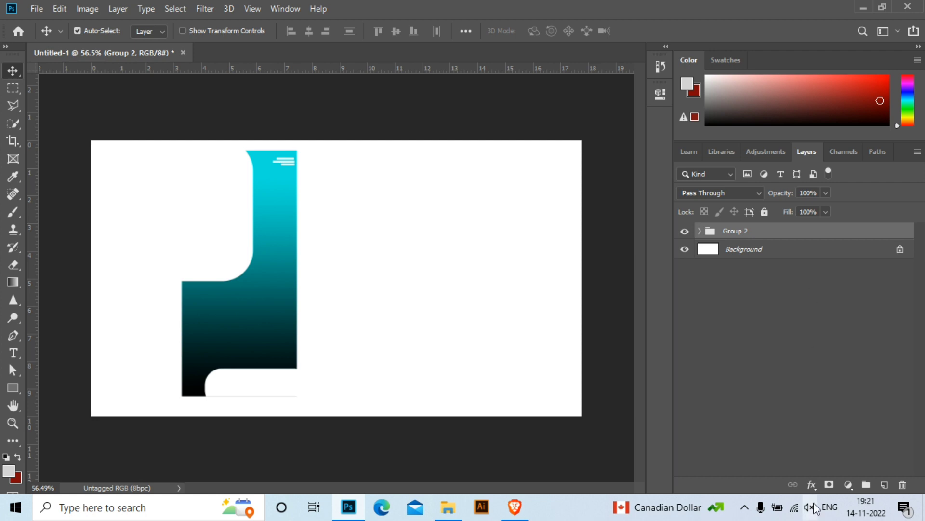
{"action": "left_click", "coordinate": [812, 484]}
Give Group 2 a near-black drop shadow with a large, soft size of about 68 px
{"action": "left_click", "coordinate": [813, 485]}
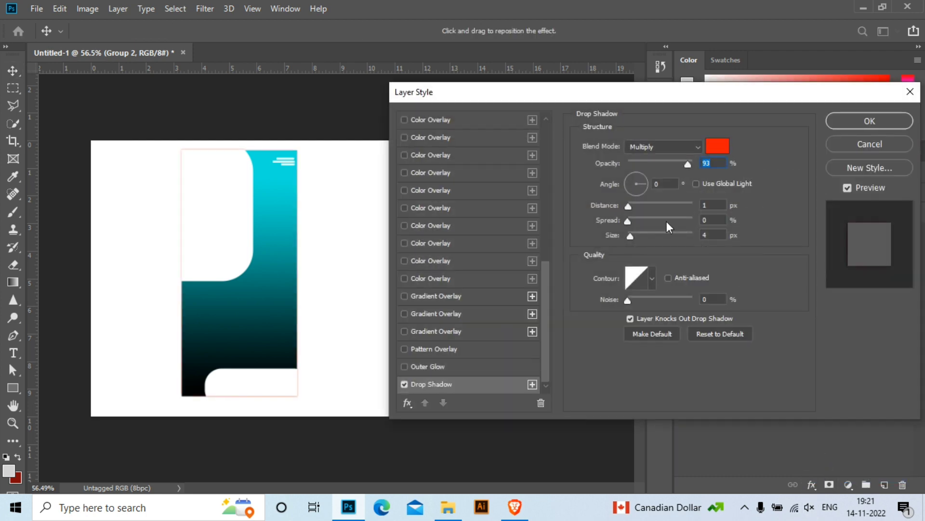
{"action": "left_click", "coordinate": [717, 146]}
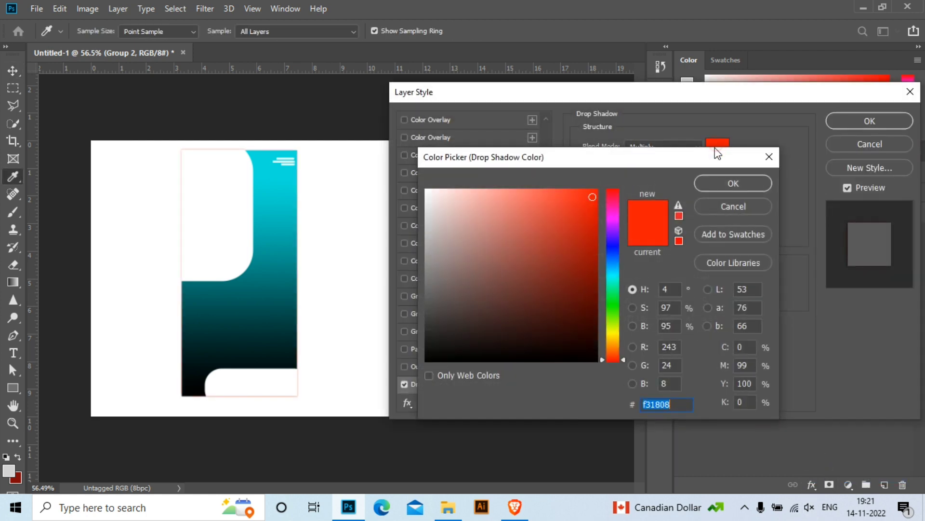
{"action": "left_click", "coordinate": [428, 358]}
{"action": "left_click", "coordinate": [737, 184]}
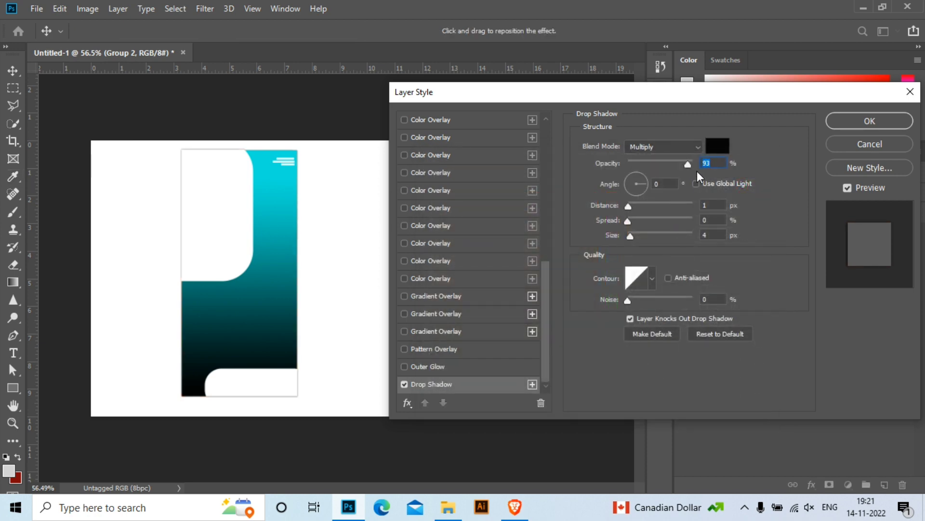
{"action": "mouse_move", "coordinate": [626, 236]}
{"action": "left_mouse_down"}
{"action": "mouse_move", "coordinate": [649, 242]}
{"action": "mouse_move", "coordinate": [644, 223]}
{"action": "mouse_move", "coordinate": [632, 228]}
{"action": "mouse_move", "coordinate": [628, 204]}
{"action": "mouse_move", "coordinate": [647, 204]}
{"action": "mouse_move", "coordinate": [626, 207]}
{"action": "left_mouse_up"}
{"action": "type", "text": "5"}
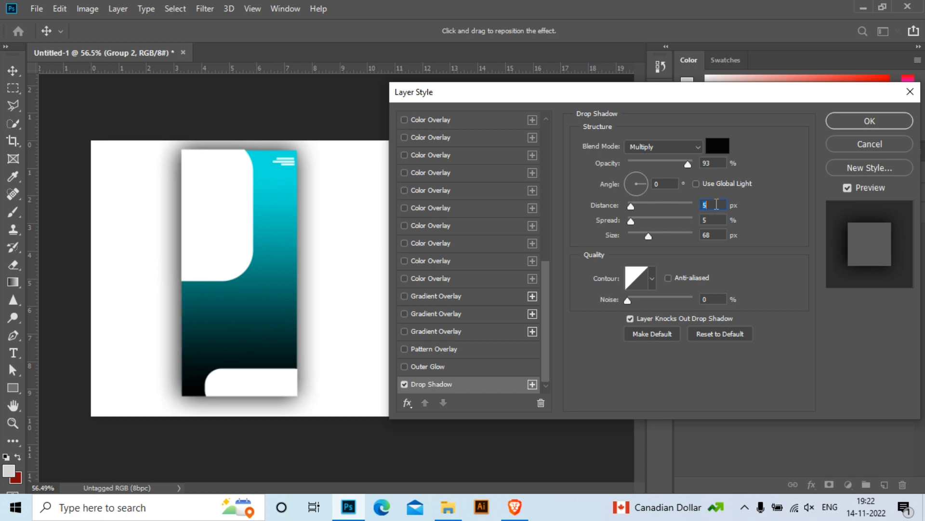
{"action": "left_click", "coordinate": [873, 121]}
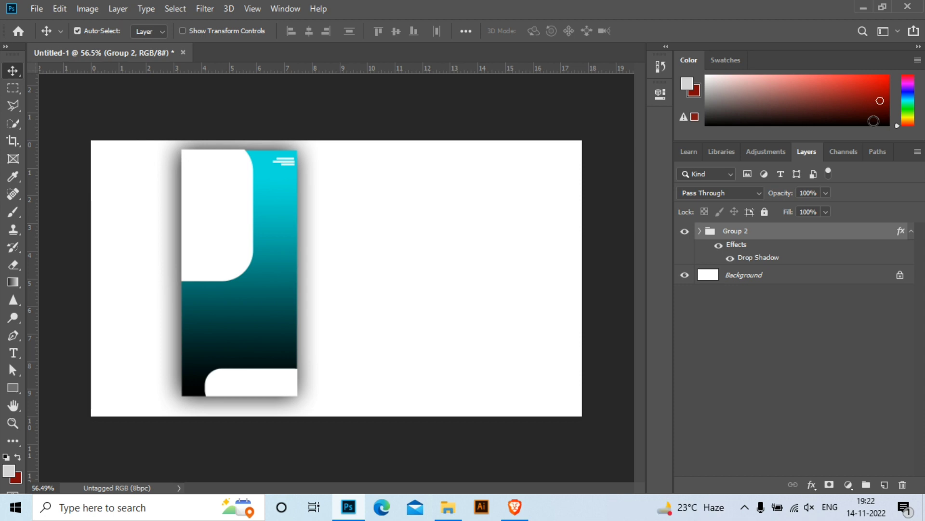
{"action": "left_click", "coordinate": [759, 237], "text": "ctrl"}
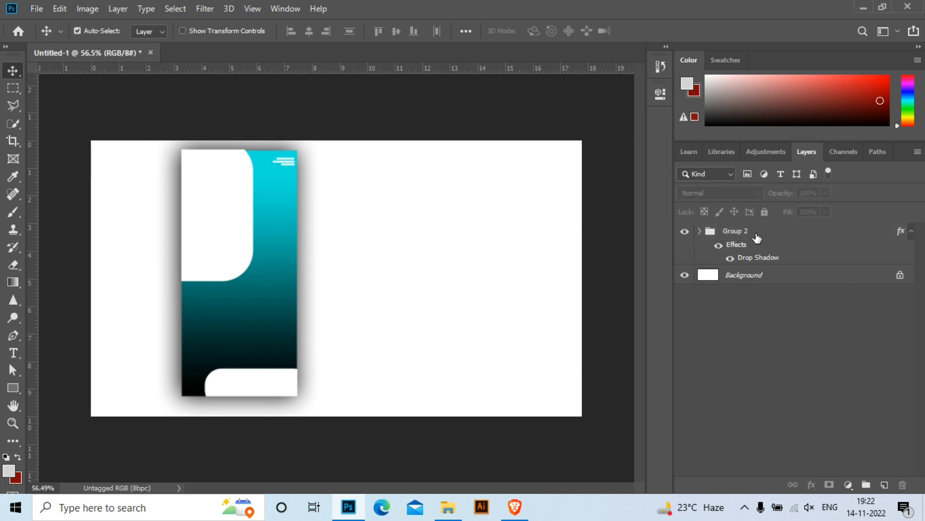
{"action": "double_click", "coordinate": [752, 234]}
Duplicate Group 2, move the copy right of the original and rotate it 180°
{"action": "left_click", "coordinate": [815, 236]}
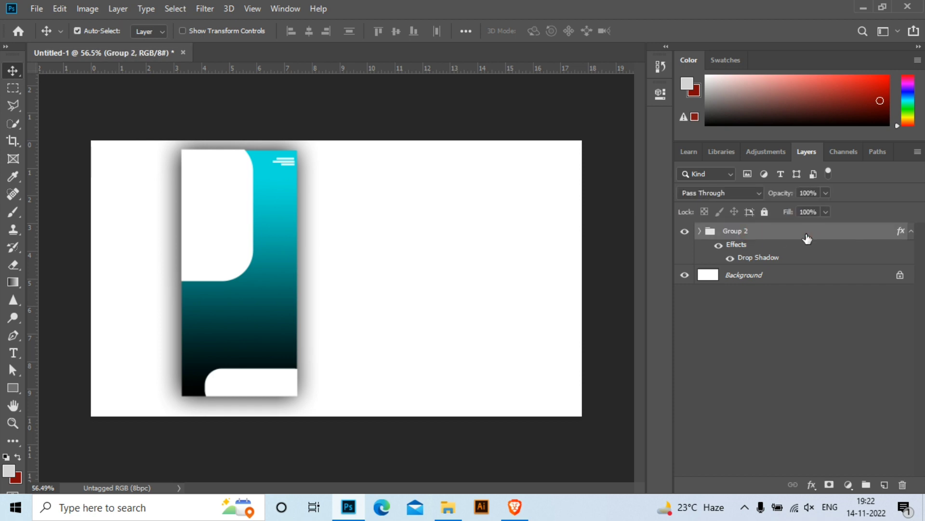
{"action": "key", "text": "ctrl+j"}
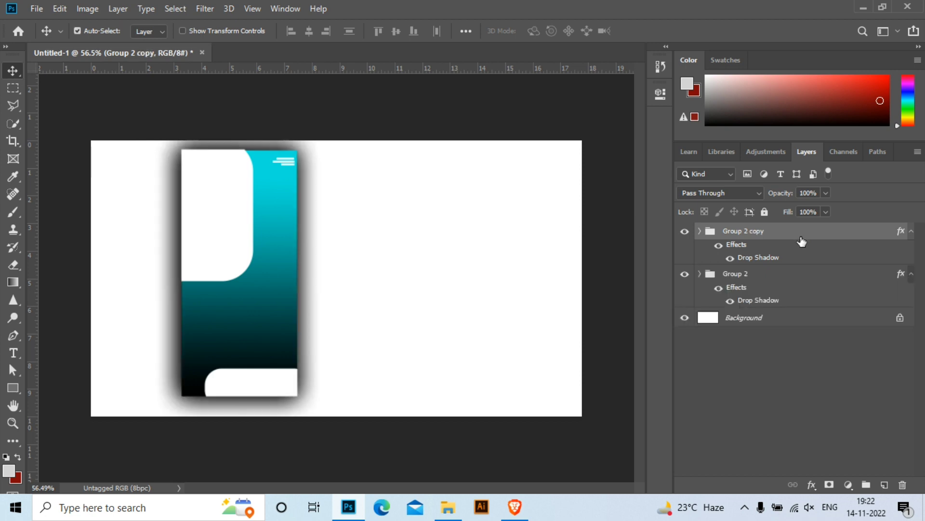
{"action": "key", "text": "ctrl+t"}
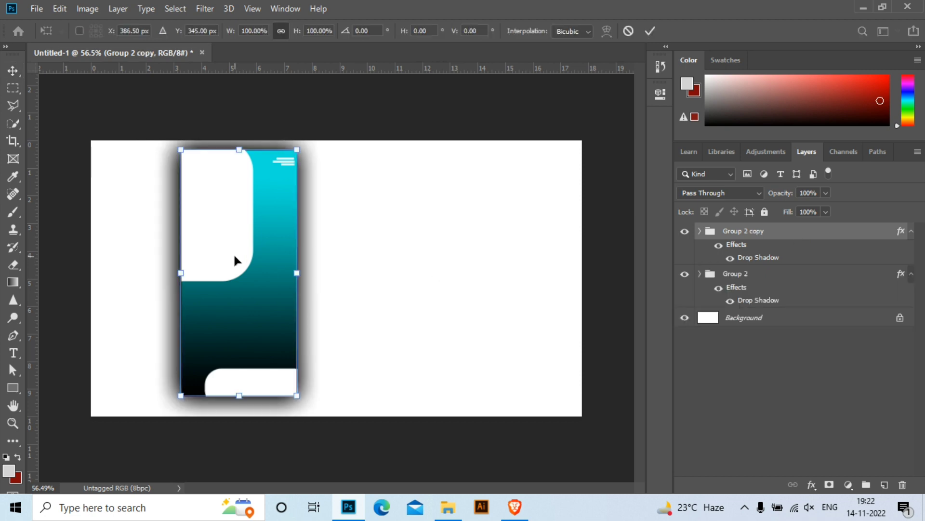
{"action": "left_click_drag", "start_coordinate": [234, 260], "coordinate": [427, 260]}
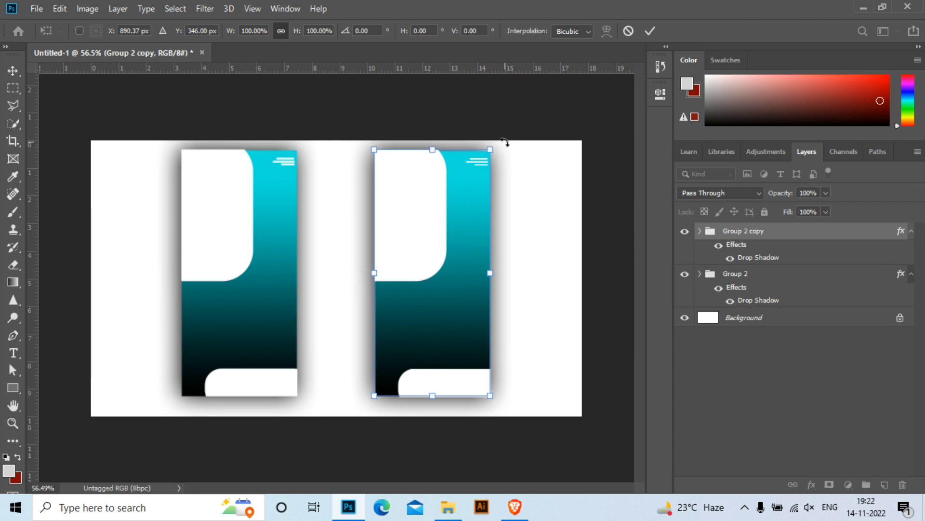
{"action": "left_click_drag", "start_coordinate": [505, 142], "coordinate": [340, 422]}
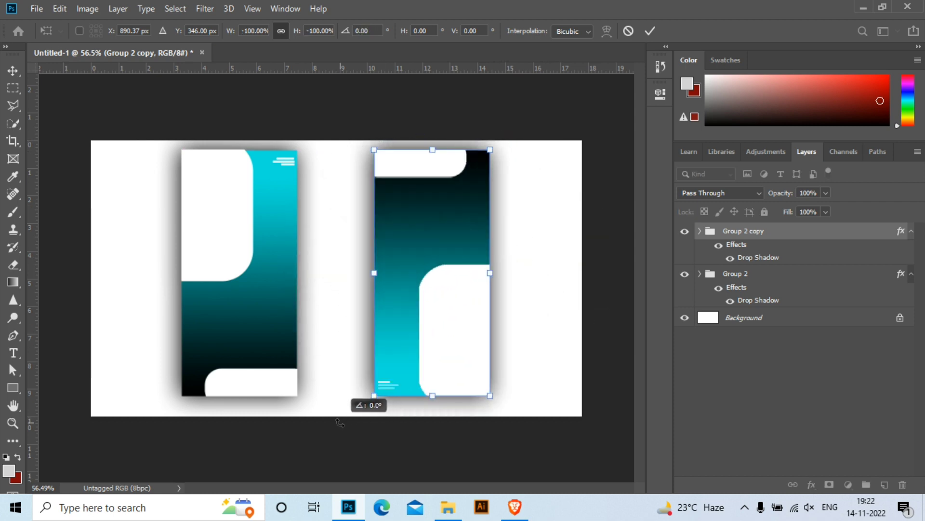
{"action": "left_click_drag", "start_coordinate": [419, 270], "coordinate": [418, 271]}
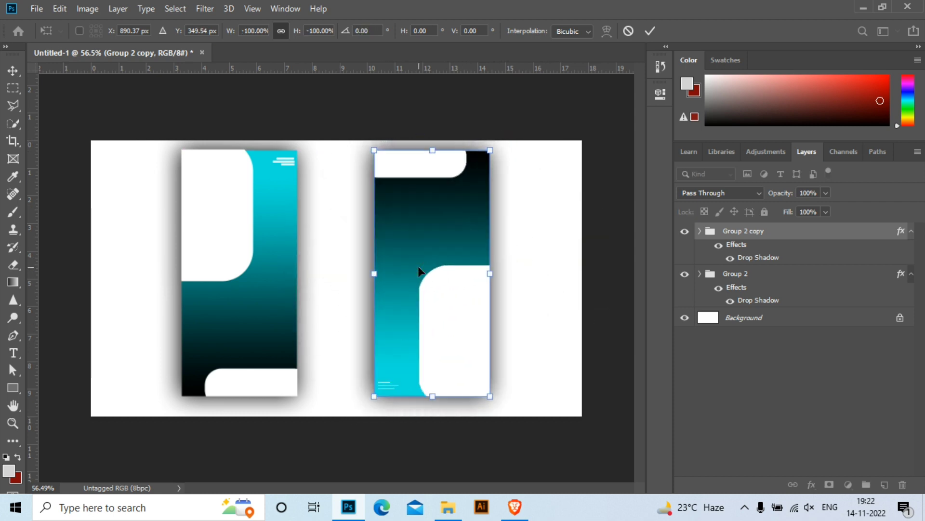
{"action": "key", "text": "Down"}
{"action": "key", "text": "Down"}
{"action": "key", "text": "Down"}
{"action": "key", "text": "Down"}
{"action": "key", "text": "Down"}
{"action": "key", "text": "Down"}
{"action": "key", "text": "Down"}
{"action": "key", "text": "Down"}
{"action": "key", "text": "Down"}
{"action": "key", "text": "Left"}
{"action": "key", "text": "Left"}
{"action": "key", "text": "Left"}
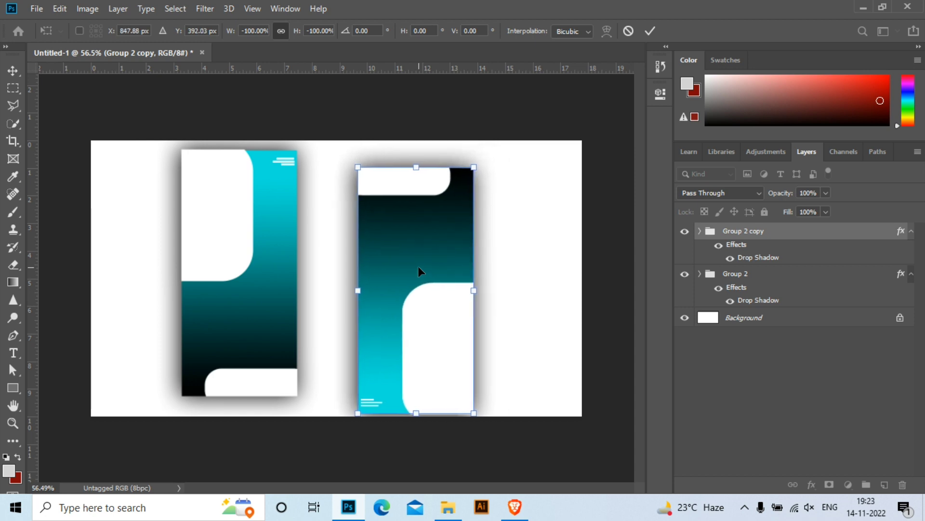
{"action": "key", "text": "Left"}
{"action": "key", "text": "Left"}
{"action": "key", "text": "Left"}
{"action": "key", "text": "Left"}
{"action": "key", "text": "Left"}
{"action": "key", "text": "Left"}
{"action": "left_click", "coordinate": [735, 273]}
Nudge Group 2 copy up and flip it vertically
{"action": "key", "text": "shift+Up"}
{"action": "key", "text": "shift+Up"}
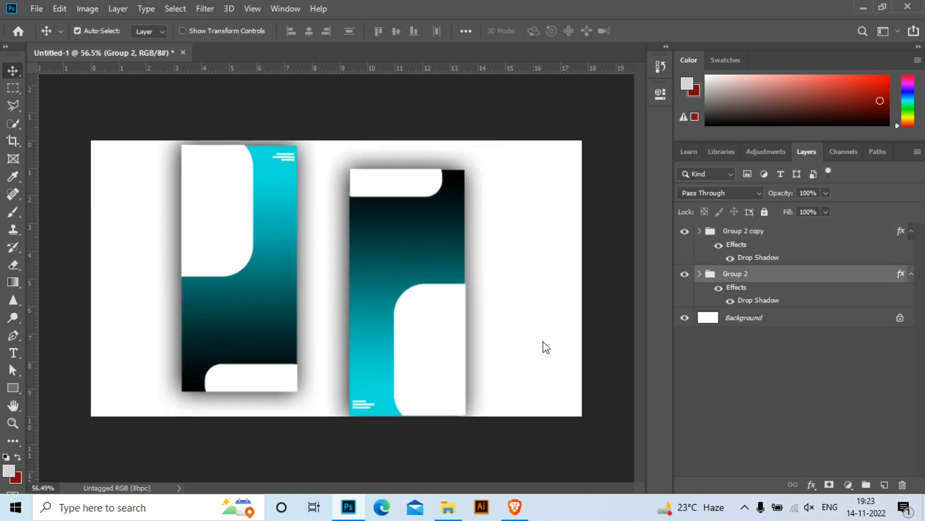
{"action": "left_click", "coordinate": [764, 233]}
{"action": "key", "text": "shift+Up"}
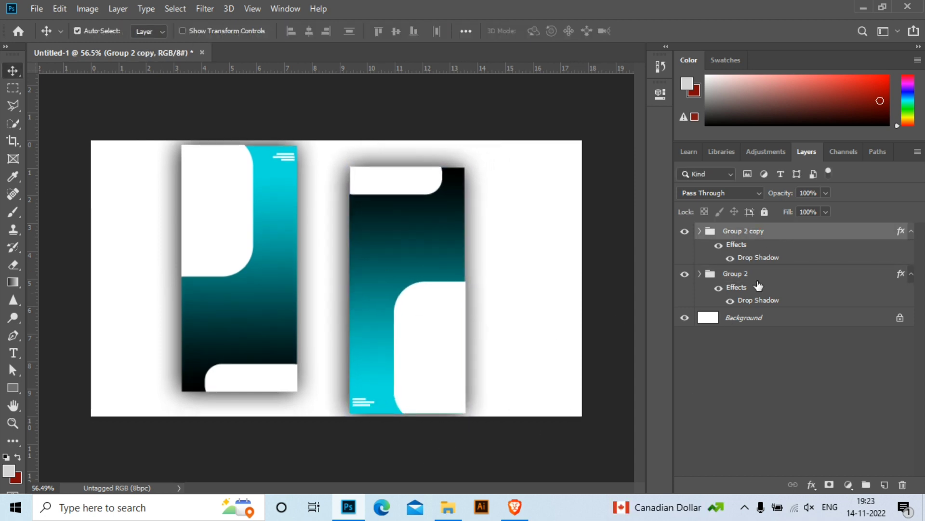
{"action": "key", "text": "ctrl+t"}
{"action": "right_click", "coordinate": [403, 295]}
{"action": "left_click", "coordinate": [452, 474]}
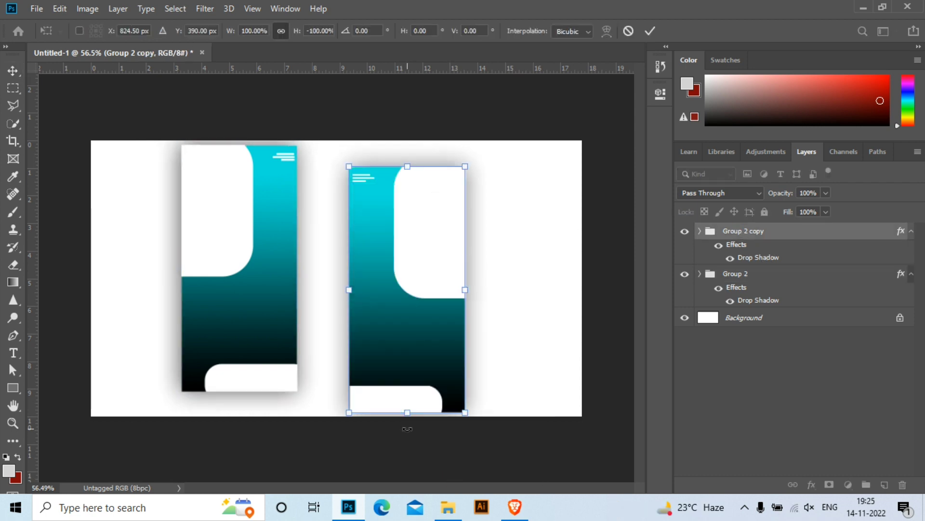
{"action": "key", "text": "Return"}
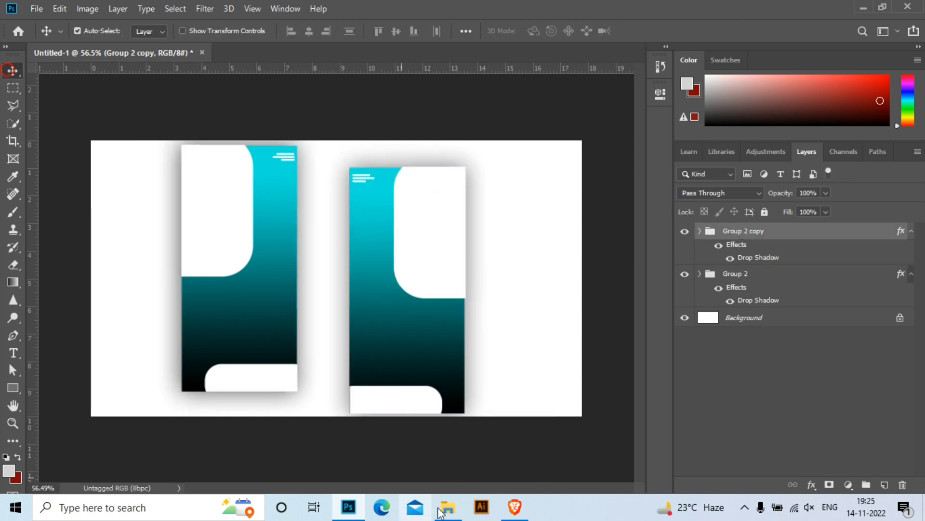
Select the lines group inside Group 2 copy and try moving it, then cancel
{"action": "left_click", "coordinate": [361, 181]}
{"action": "left_click", "coordinate": [711, 274]}
{"action": "key", "text": "ctrl+t"}
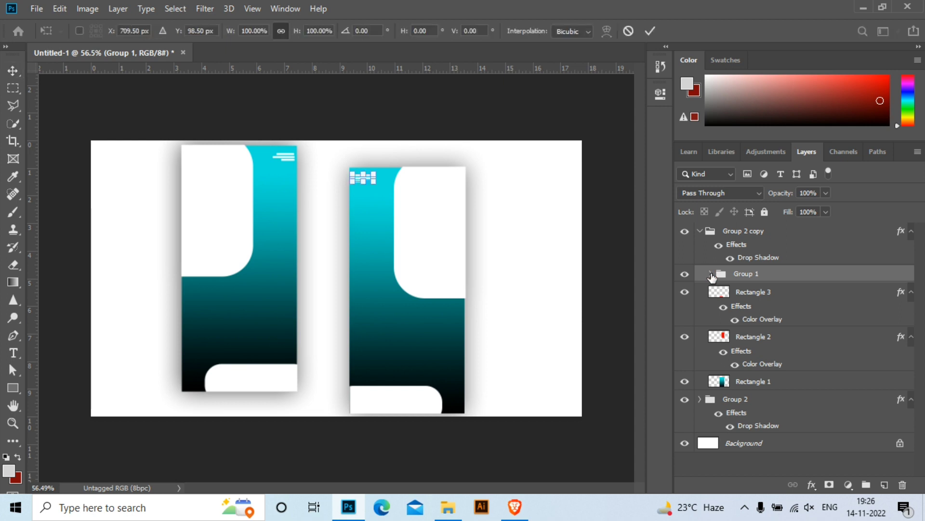
{"action": "left_click_drag", "start_coordinate": [365, 184], "coordinate": [433, 210]}
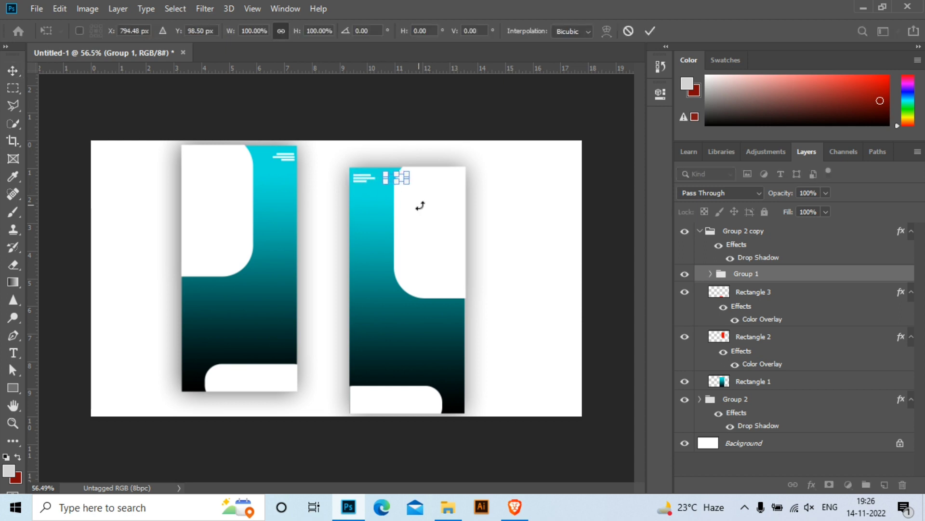
{"action": "key", "text": "shift+Right"}
{"action": "key", "text": "shift+Right"}
{"action": "key", "text": "shift+Right"}
{"action": "key", "text": "shift+Right"}
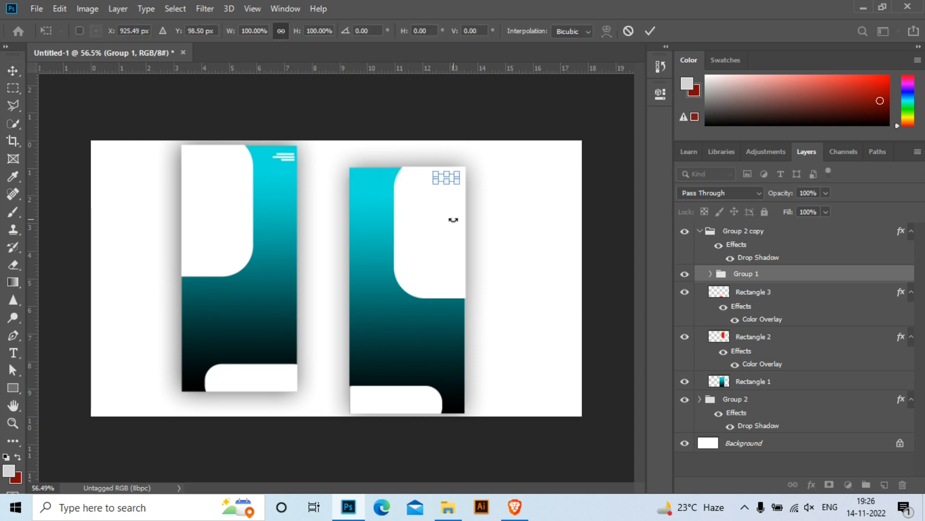
{"action": "key", "text": "Escape"}
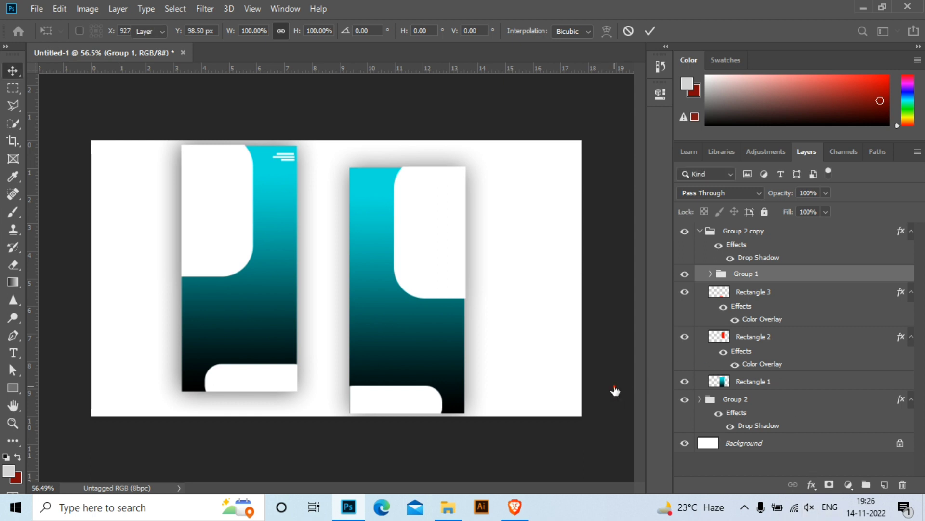
Add a colour overlay to the lines group using cyan sampled from the card
{"action": "left_click", "coordinate": [811, 484]}
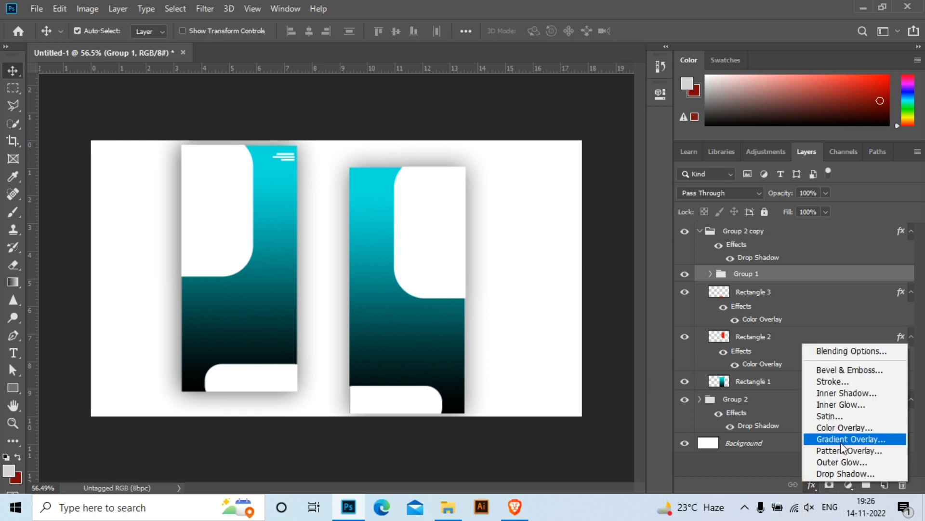
{"action": "left_click", "coordinate": [843, 427]}
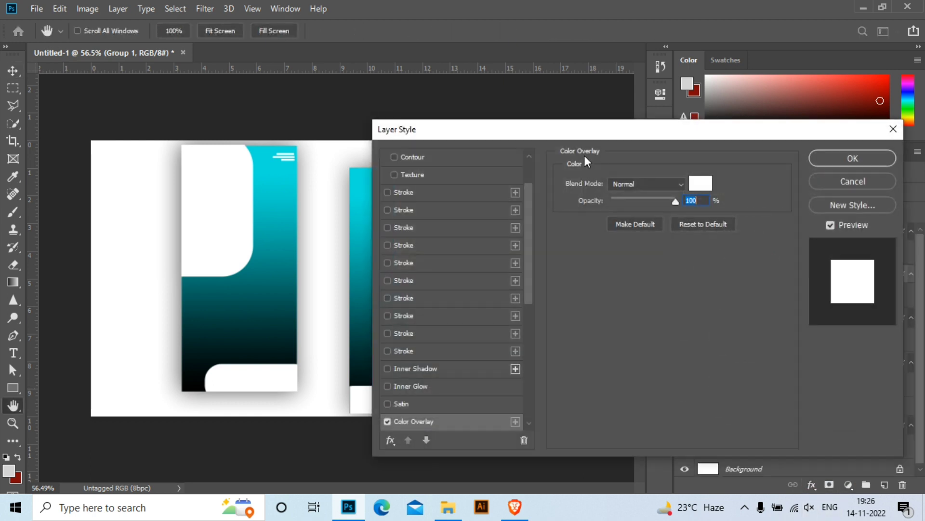
{"action": "left_click_drag", "start_coordinate": [606, 135], "coordinate": [690, 143]}
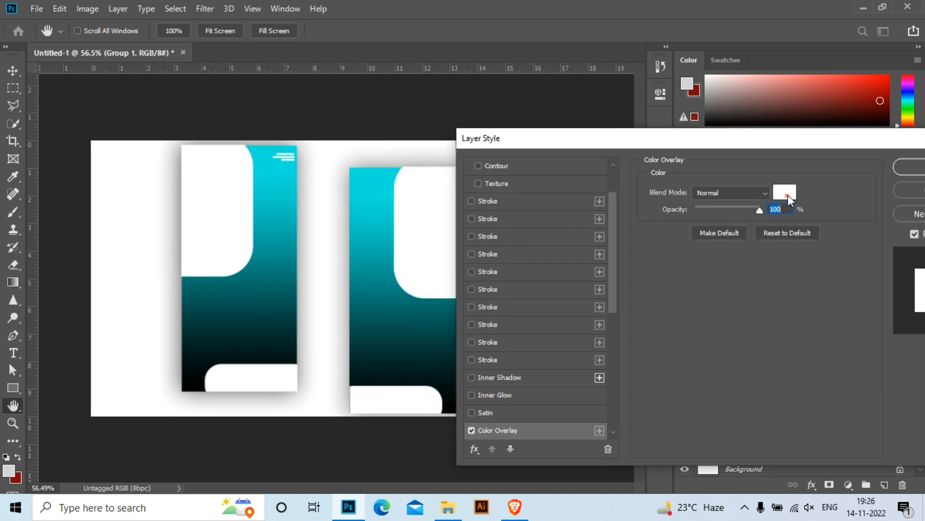
{"action": "left_click", "coordinate": [786, 192]}
{"action": "left_click", "coordinate": [262, 152]}
{"action": "left_click", "coordinate": [733, 183]}
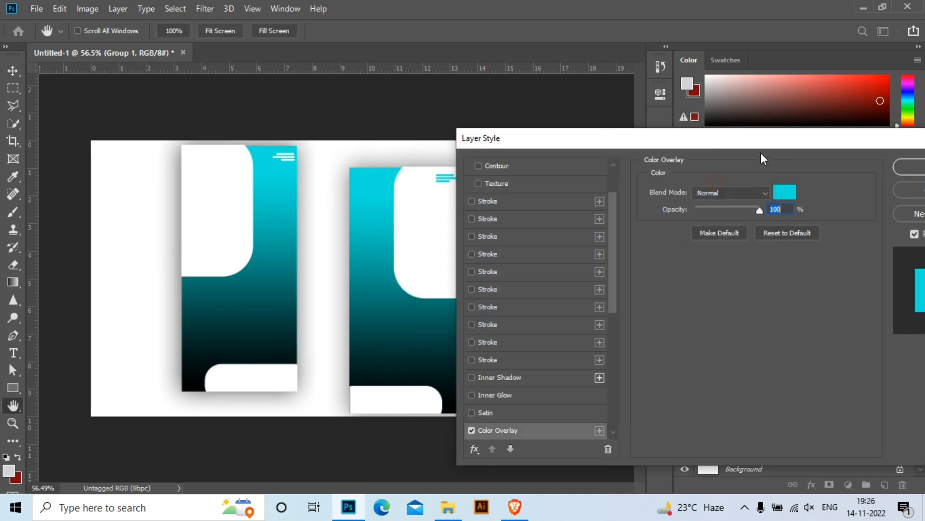
{"action": "left_click_drag", "start_coordinate": [790, 144], "coordinate": [663, 153]}
{"action": "left_click", "coordinate": [790, 181]}
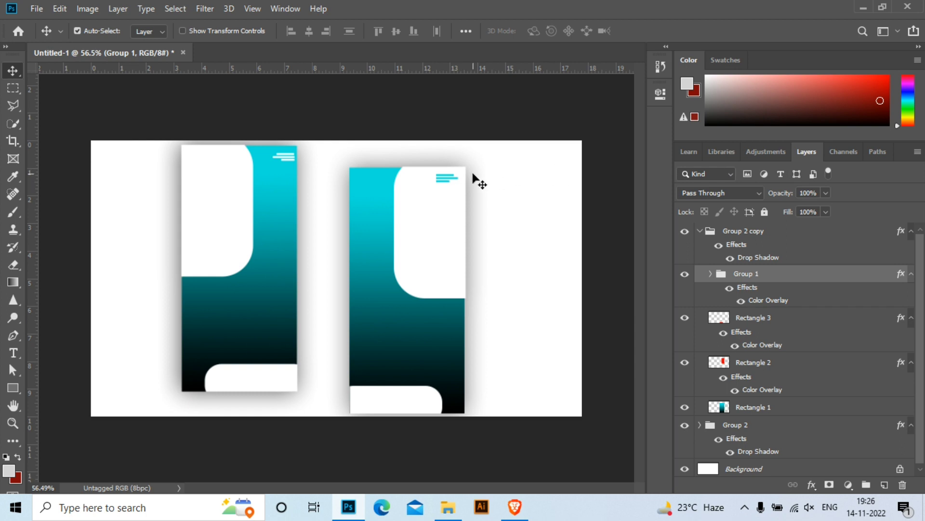
Rotate the striped lines mark 180° on the mirrored card
{"action": "key", "text": "ctrl+t"}
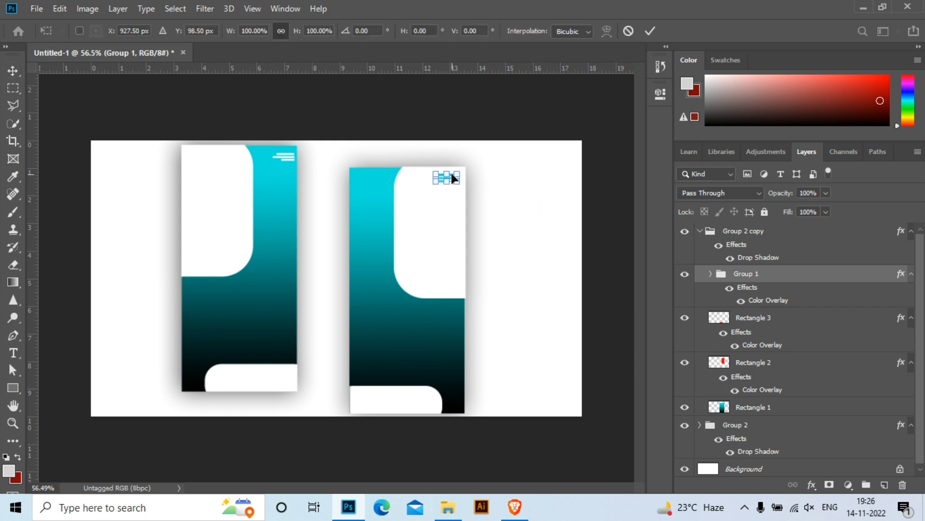
{"action": "right_click", "coordinate": [454, 178]}
{"action": "left_click", "coordinate": [505, 302]}
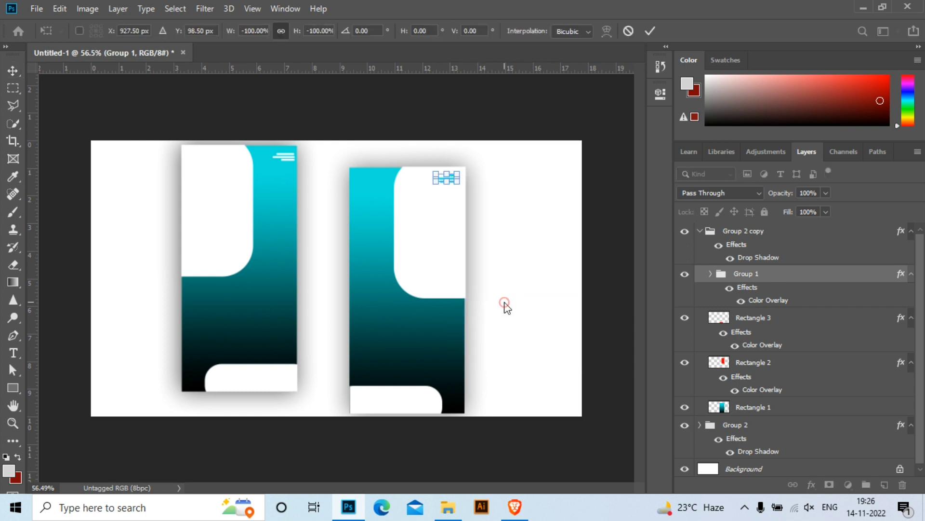
{"action": "key", "text": "Return"}
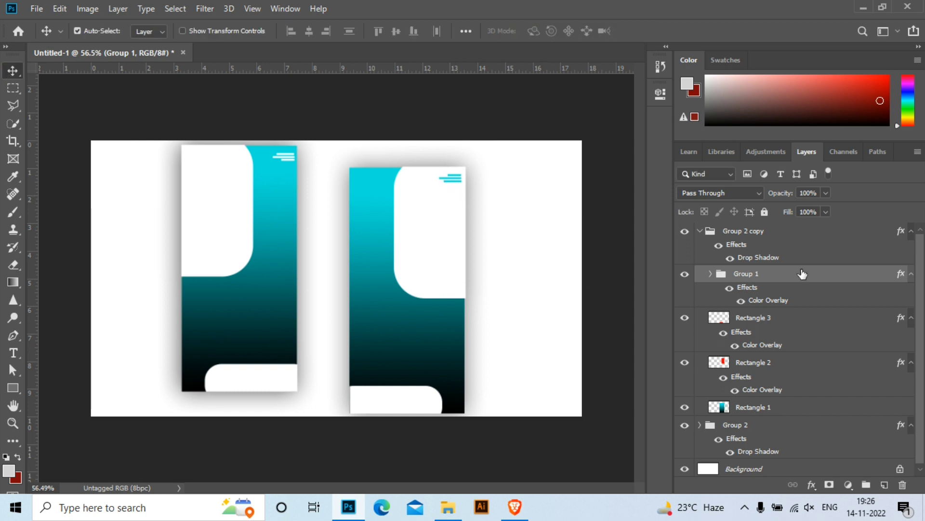
{"action": "key", "text": "ctrl+t"}
Nudge the white rounded shape on the right card slightly right
{"action": "key", "text": "Escape"}
{"action": "left_click", "coordinate": [401, 406]}
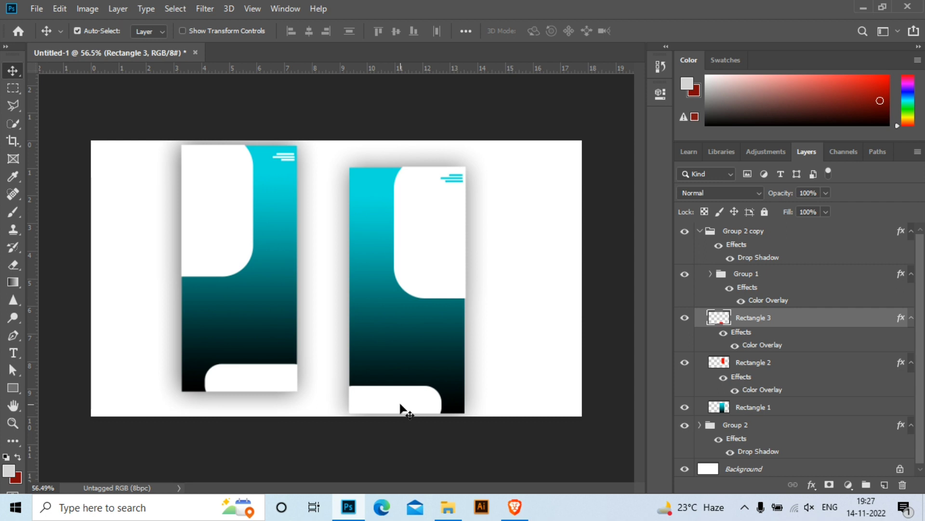
{"action": "key", "text": "Right"}
{"action": "key", "text": "Right"}
{"action": "key", "text": "Right"}
Copy the gold Rolex photo from the browser
{"action": "key", "text": "alt+Tab"}
{"action": "key", "text": "alt+Tab"}
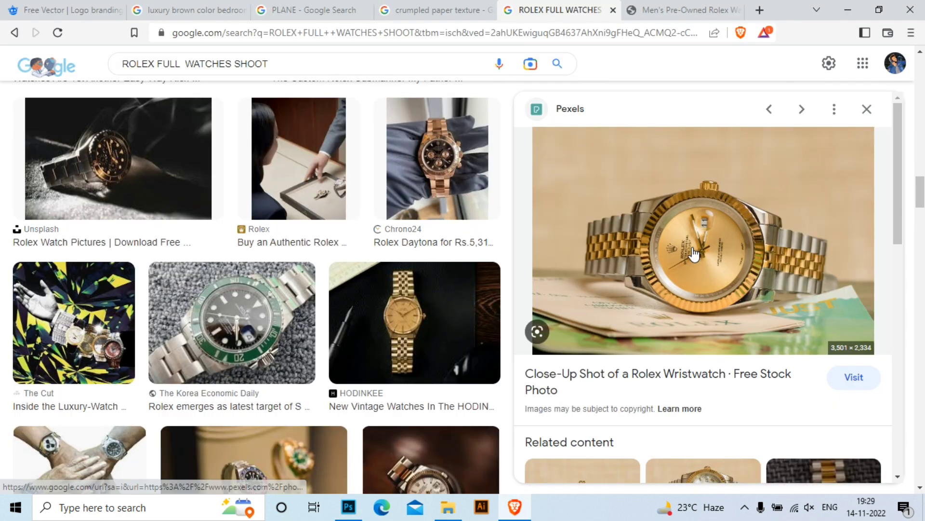
{"action": "right_click", "coordinate": [693, 234]}
{"action": "left_click", "coordinate": [750, 407]}
{"action": "key", "text": "alt+Tab"}
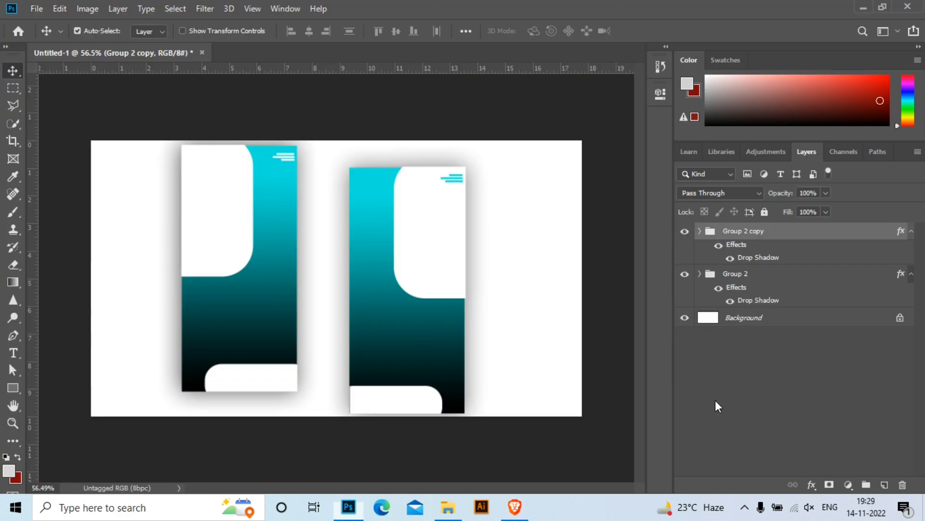
Paste the gold Rolex photo and shrink it to fit the canvas
{"action": "key", "text": "ctrl+v"}
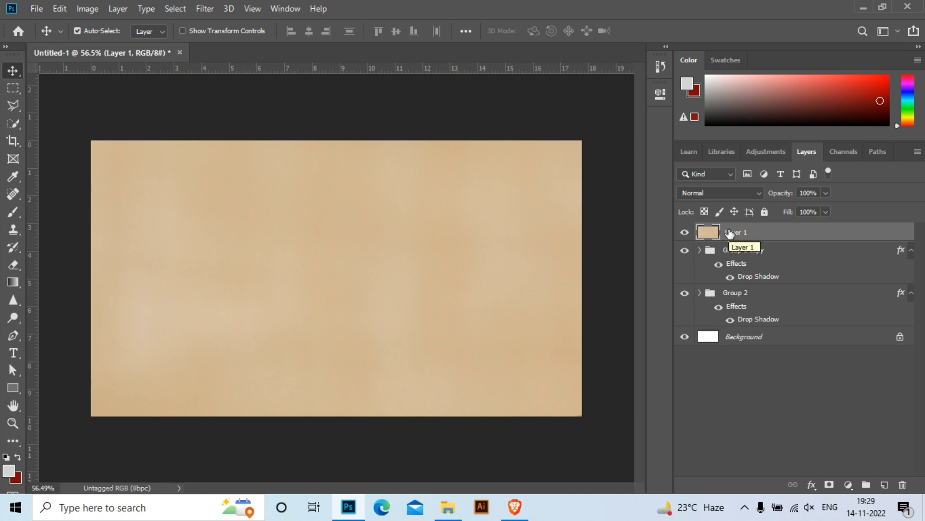
{"action": "key", "text": "ctrl+t"}
{"action": "key", "text": "ctrl+minus"}
{"action": "key", "text": "ctrl+minus"}
{"action": "key", "text": "ctrl+minus"}
{"action": "key", "text": "ctrl+minus"}
{"action": "key", "text": "ctrl+minus"}
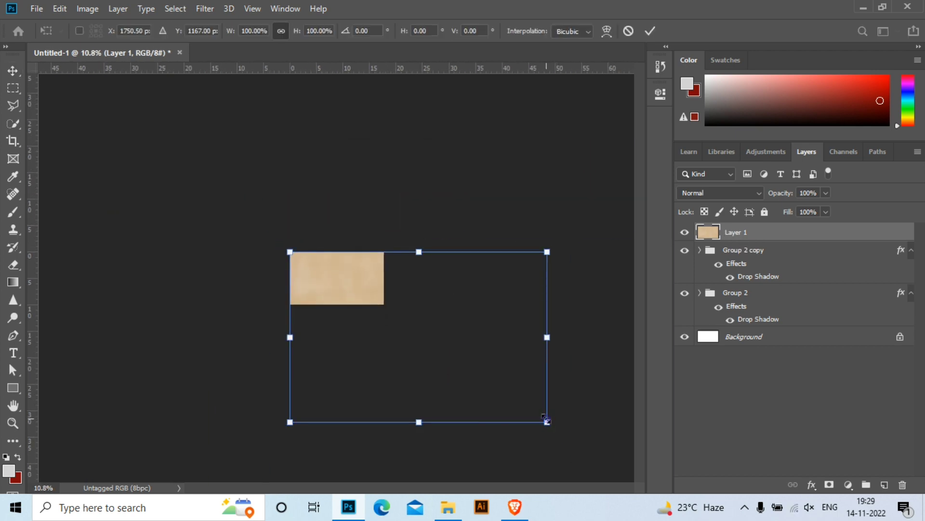
{"action": "left_click_drag", "start_coordinate": [547, 419], "coordinate": [346, 289]}
{"action": "scroll", "coordinate": [347, 289], "scroll_direction": "up", "scroll_amount": 5}
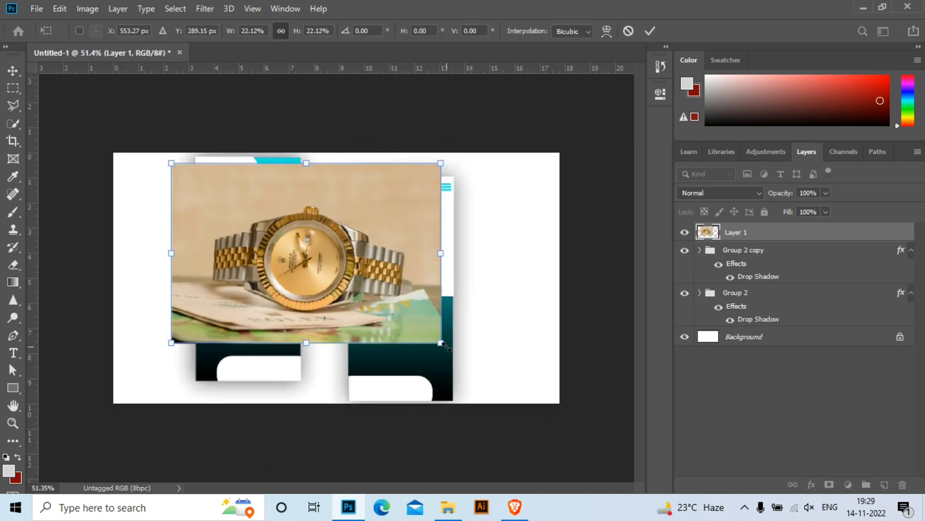
{"action": "left_click_drag", "start_coordinate": [441, 343], "coordinate": [347, 279]}
{"action": "scroll", "coordinate": [347, 279], "scroll_direction": "up", "scroll_amount": 1}
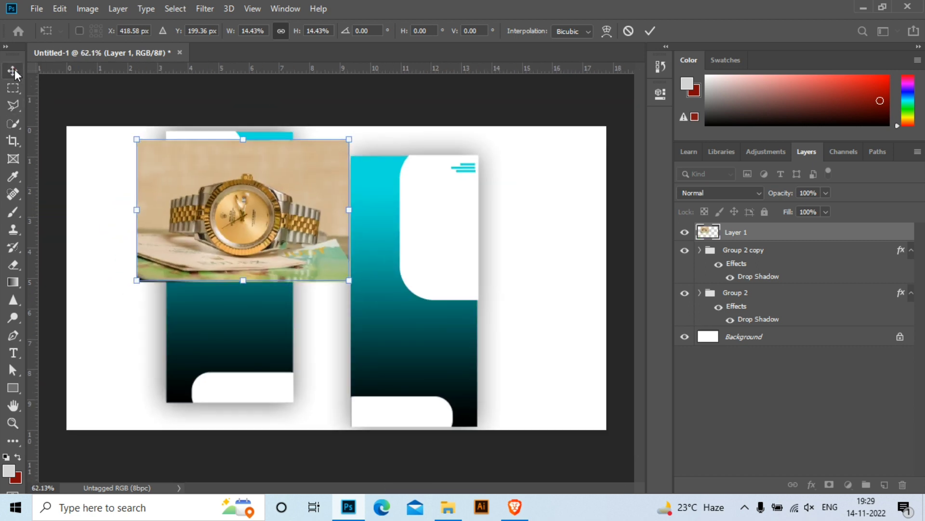
{"action": "key", "text": "Return"}
Cut out the gold watch with Select Subject onto its own layer, hiding the original photo
{"action": "left_click", "coordinate": [16, 123]}
{"action": "left_click", "coordinate": [345, 28]}
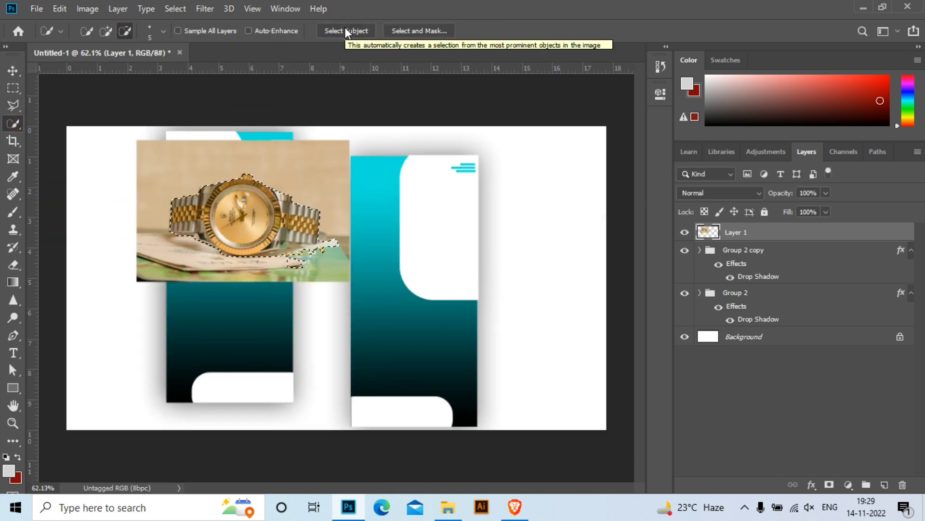
{"action": "scroll", "coordinate": [233, 250], "scroll_direction": "up", "scroll_amount": 5}
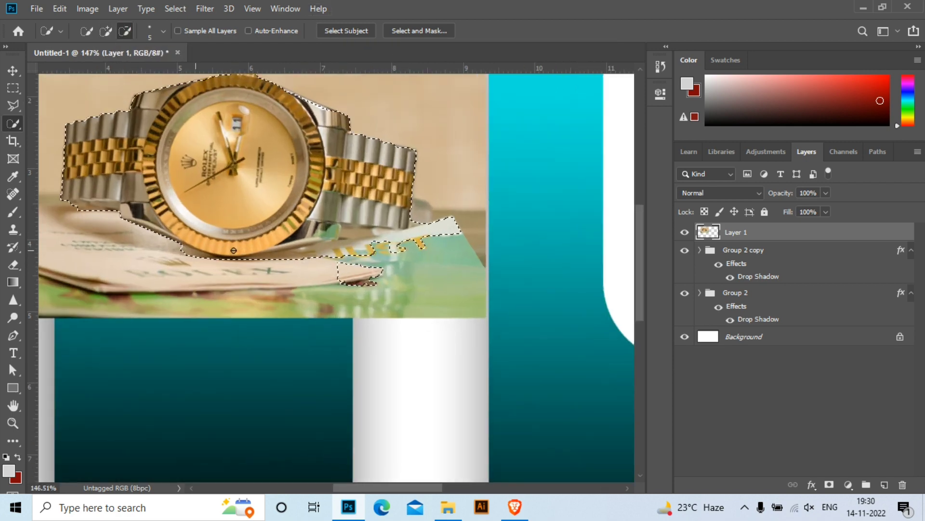
{"action": "scroll", "coordinate": [233, 250], "scroll_direction": "up", "scroll_amount": 2}
{"action": "mouse_move", "coordinate": [300, 244]}
{"action": "left_mouse_down"}
{"action": "mouse_move", "coordinate": [326, 224]}
{"action": "mouse_move", "coordinate": [458, 219]}
{"action": "left_mouse_up"}
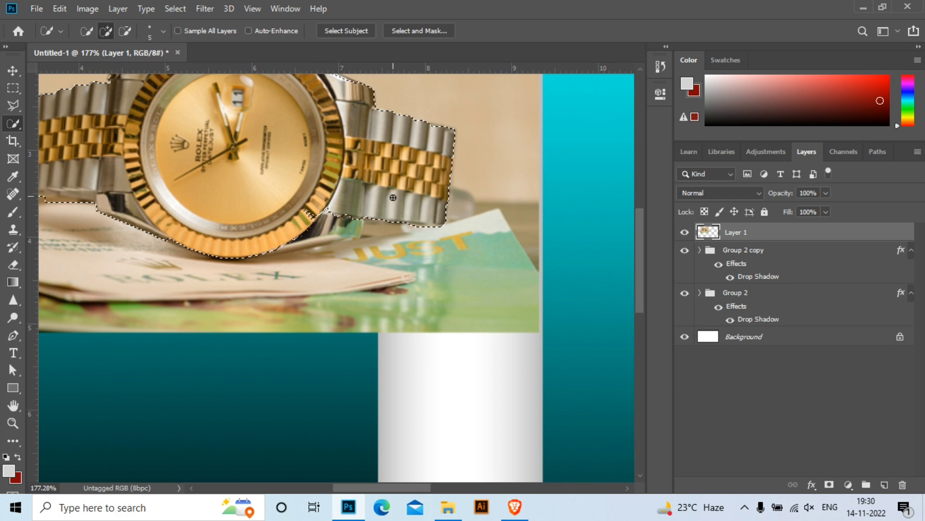
{"action": "scroll", "coordinate": [351, 217], "scroll_direction": "up", "scroll_amount": 2}
{"action": "scroll", "coordinate": [352, 217], "scroll_direction": "up", "scroll_amount": 2}
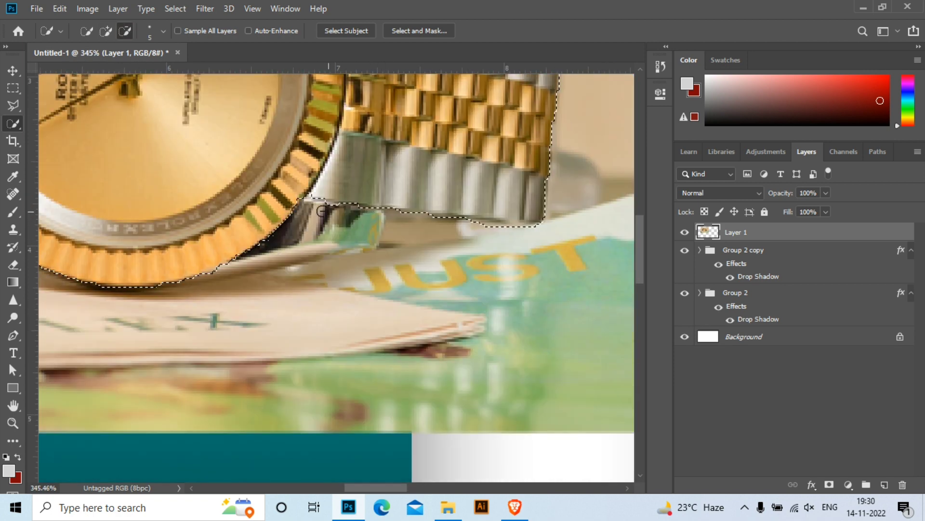
{"action": "left_click", "coordinate": [13, 70]}
{"action": "key", "text": "ctrl+0"}
{"action": "key", "text": "ctrl+j"}
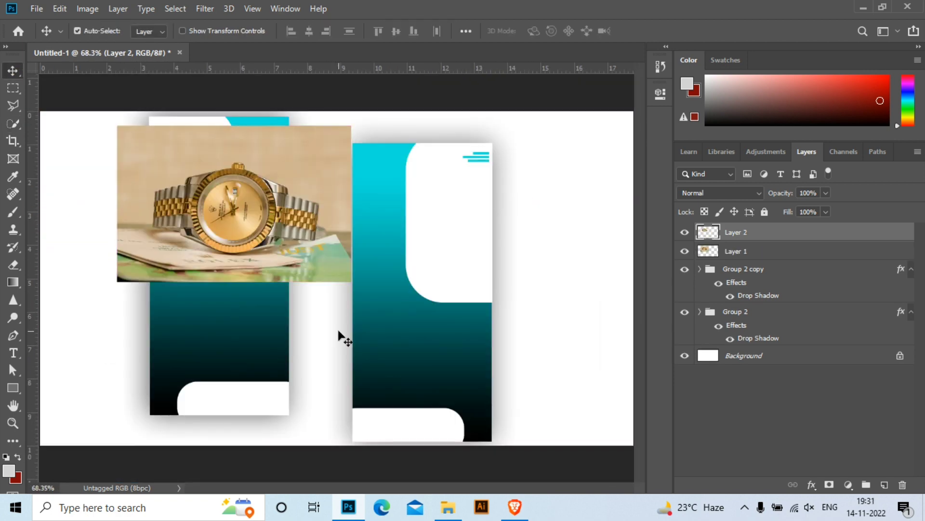
{"action": "left_click", "coordinate": [685, 251]}
Scale, tilt and position the cut-out gold watch in the left card's upper white area
{"action": "key", "text": "ctrl+t"}
{"action": "left_click_drag", "start_coordinate": [319, 245], "coordinate": [265, 218]}
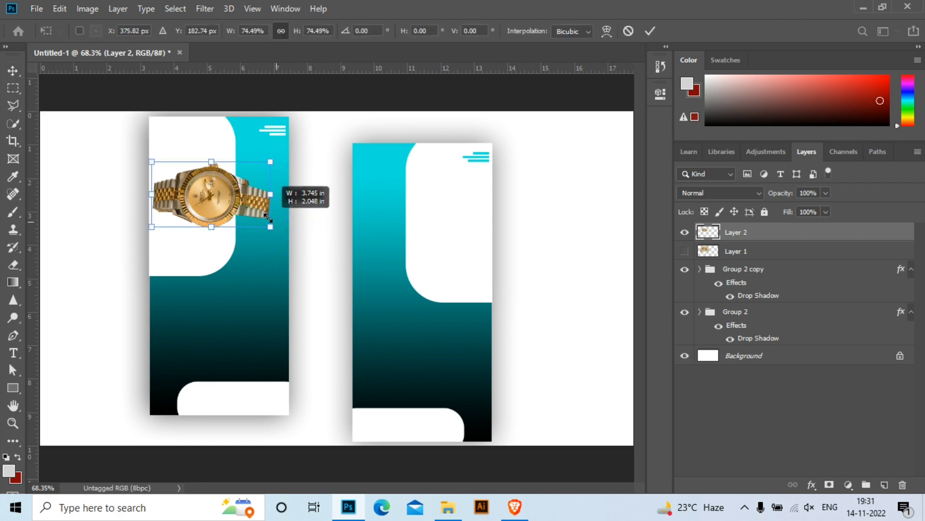
{"action": "left_click_drag", "start_coordinate": [193, 184], "coordinate": [207, 216]}
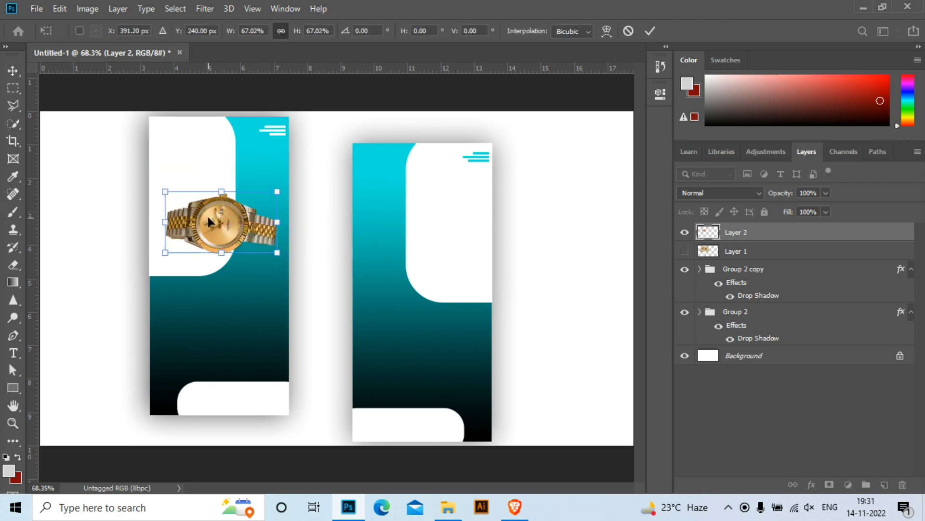
{"action": "left_click_drag", "start_coordinate": [289, 193], "coordinate": [292, 200]}
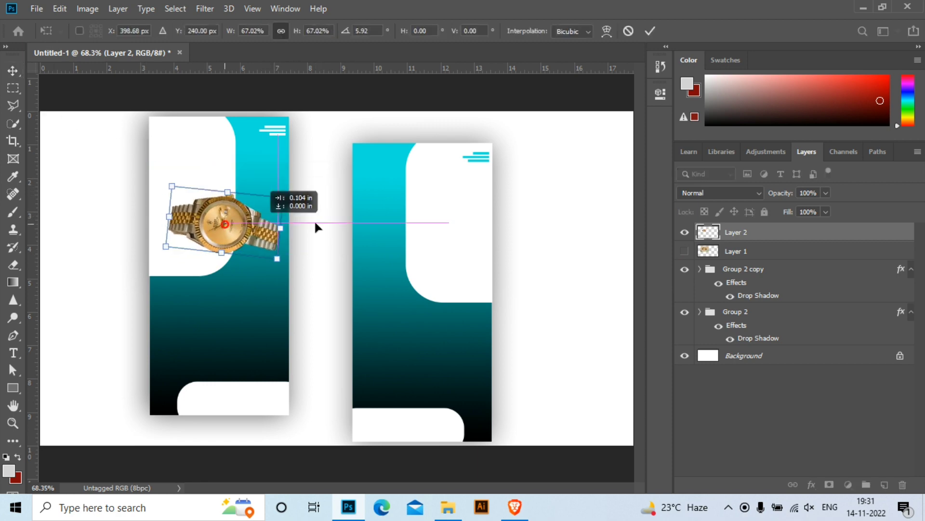
{"action": "mouse_move", "coordinate": [189, 223]}
{"action": "left_mouse_down"}
{"action": "mouse_move", "coordinate": [239, 177]}
{"action": "mouse_move", "coordinate": [196, 195]}
{"action": "left_mouse_up"}
{"action": "left_click_drag", "start_coordinate": [293, 165], "coordinate": [298, 166]}
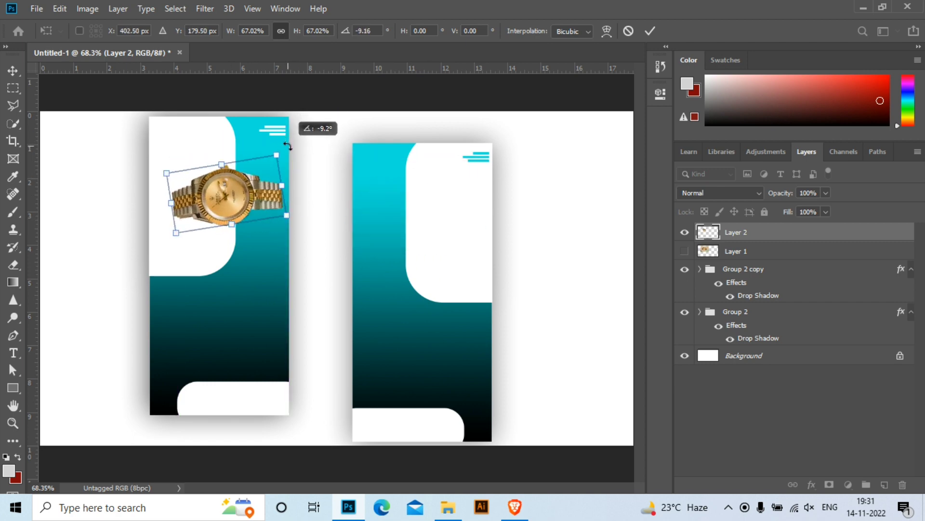
{"action": "left_click_drag", "start_coordinate": [272, 231], "coordinate": [263, 221]}
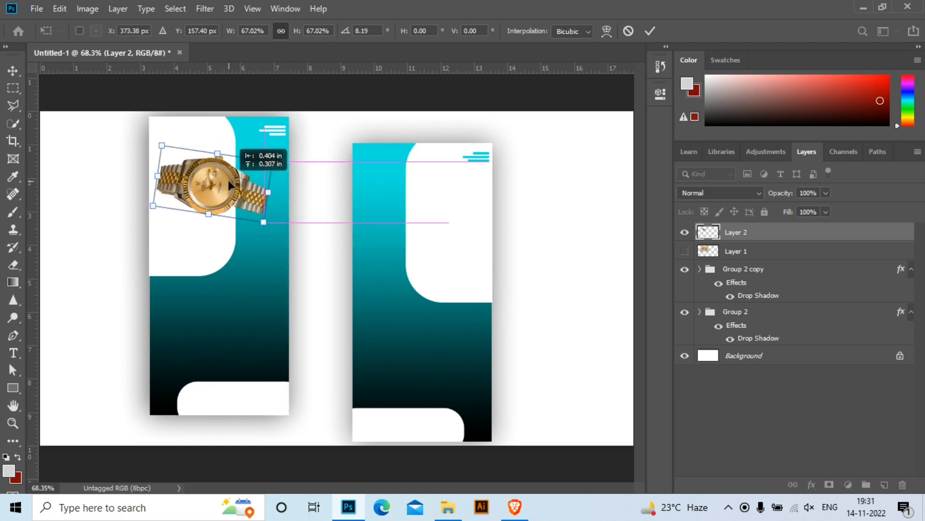
{"action": "left_click_drag", "start_coordinate": [289, 145], "coordinate": [278, 123]}
{"action": "left_click_drag", "start_coordinate": [238, 154], "coordinate": [231, 169]}
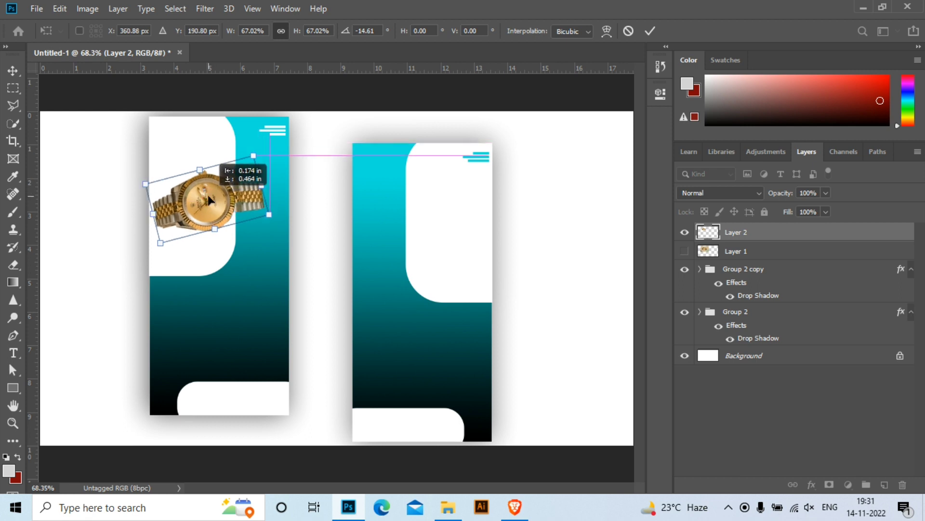
{"action": "left_click", "coordinate": [15, 63]}
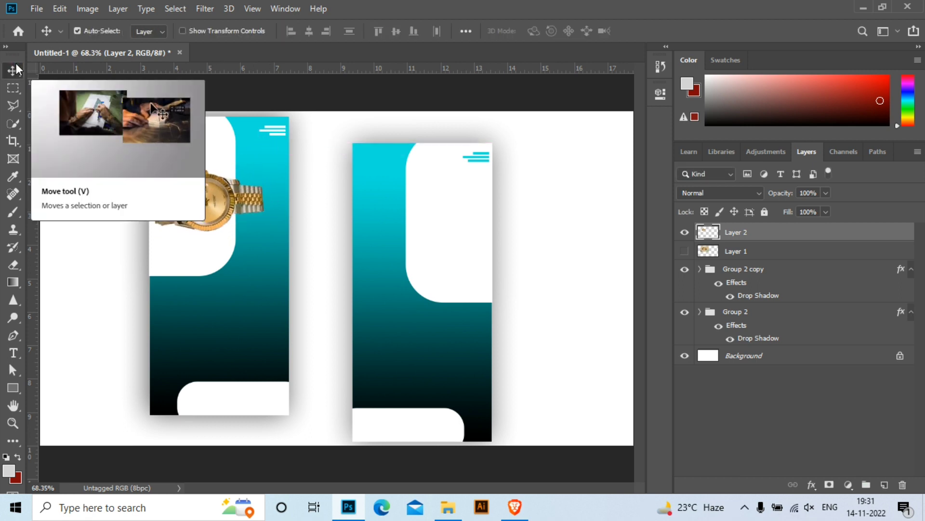
{"action": "key", "text": "ctrl+t"}
{"action": "left_click_drag", "start_coordinate": [265, 232], "coordinate": [276, 231]}
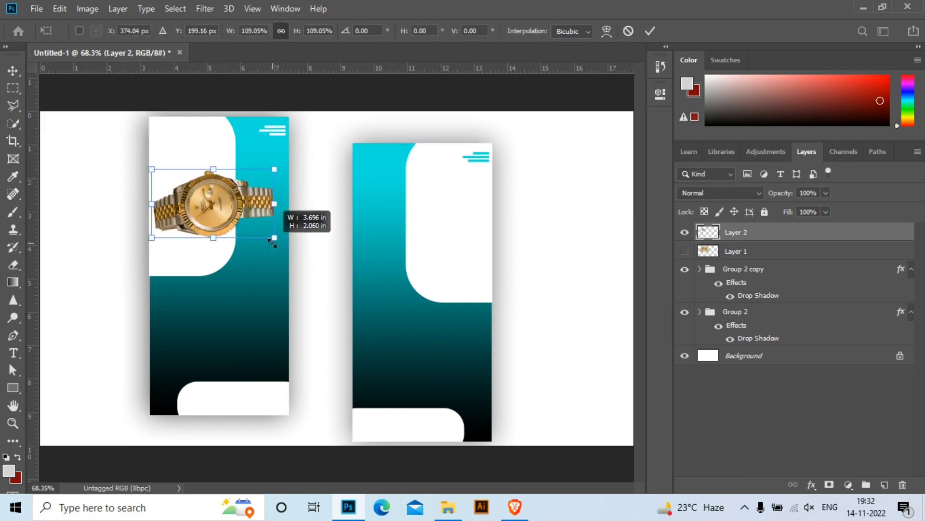
{"action": "left_click", "coordinate": [13, 70]}
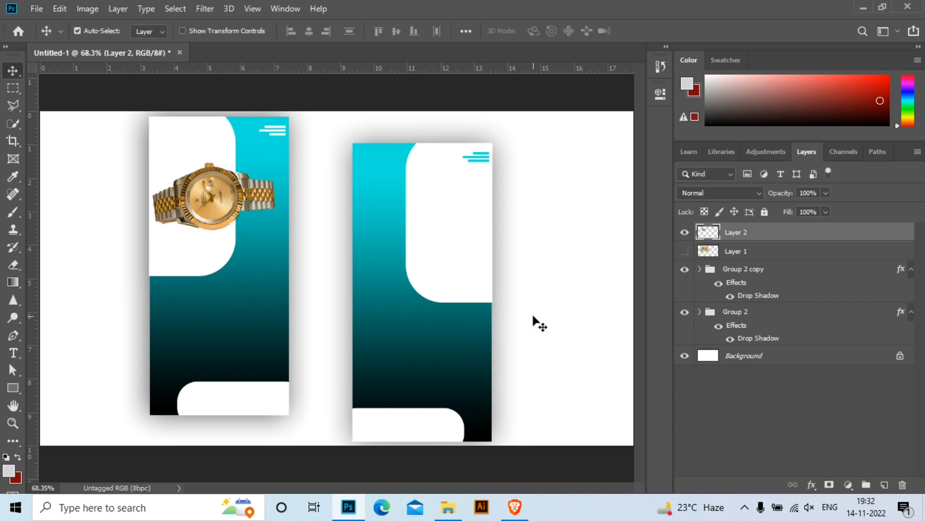
Copy the silver Rolex photo from the browser, paste it as Layer 3 and enlarge it
{"action": "key", "text": "alt+Tab"}
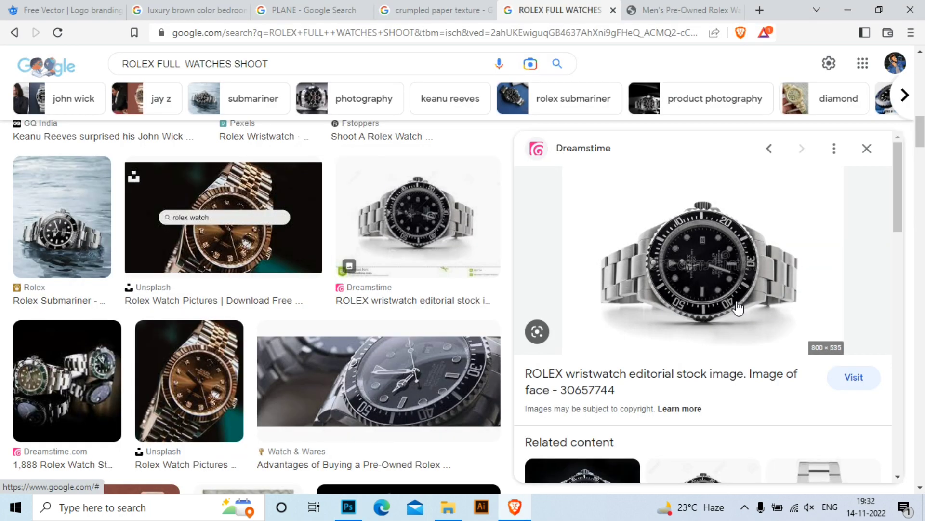
{"action": "right_click", "coordinate": [736, 303]}
{"action": "left_click", "coordinate": [775, 207]}
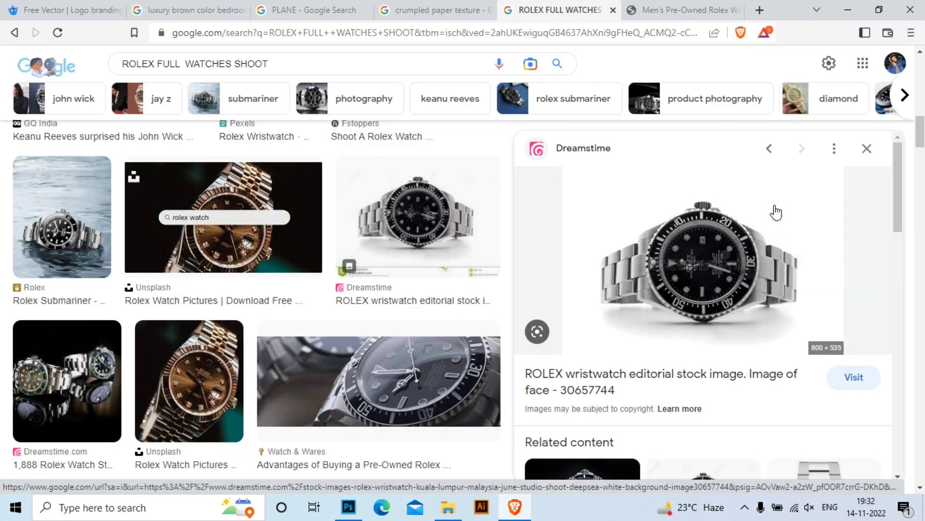
{"action": "key", "text": "alt+Tab"}
{"action": "scroll", "coordinate": [355, 268], "scroll_direction": "down", "scroll_amount": 2}
{"action": "key", "text": "ctrl+v"}
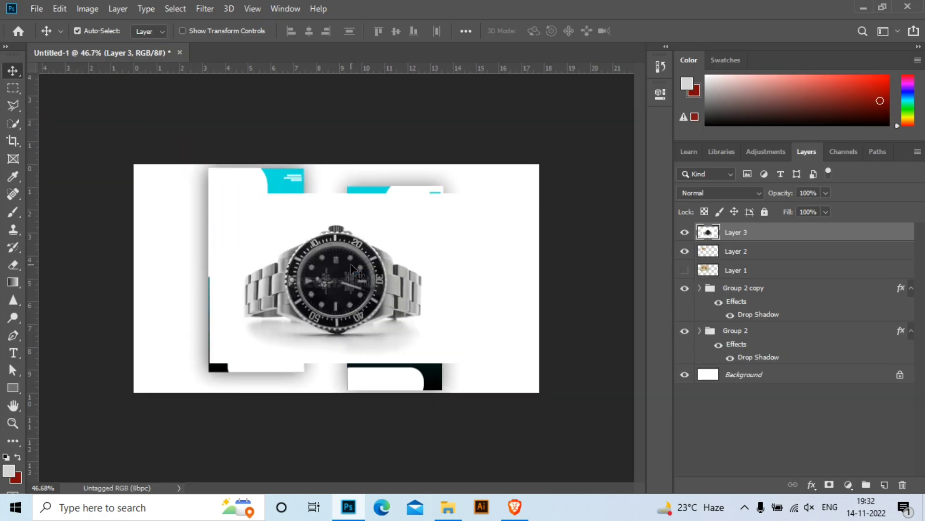
{"action": "key", "text": "ctrl+t"}
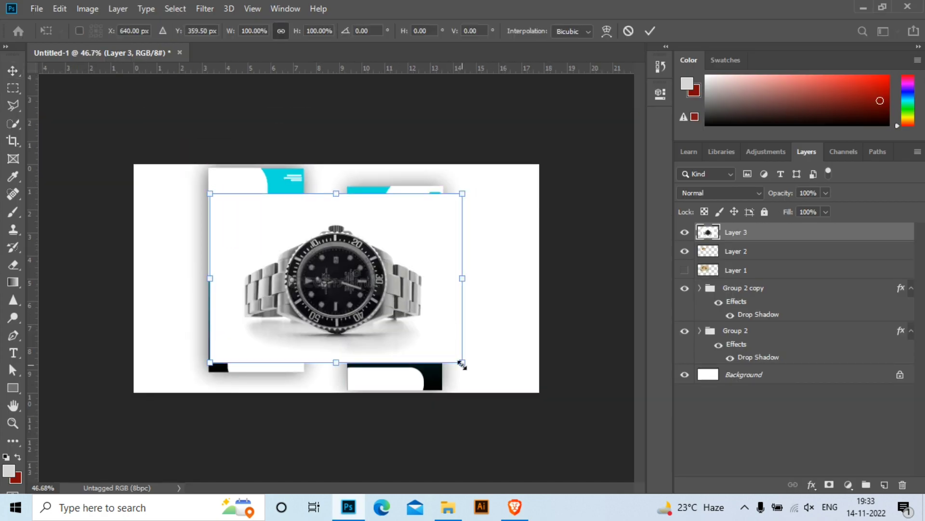
{"action": "left_click_drag", "start_coordinate": [485, 372], "coordinate": [550, 408]}
{"action": "left_click_drag", "start_coordinate": [392, 318], "coordinate": [369, 287]}
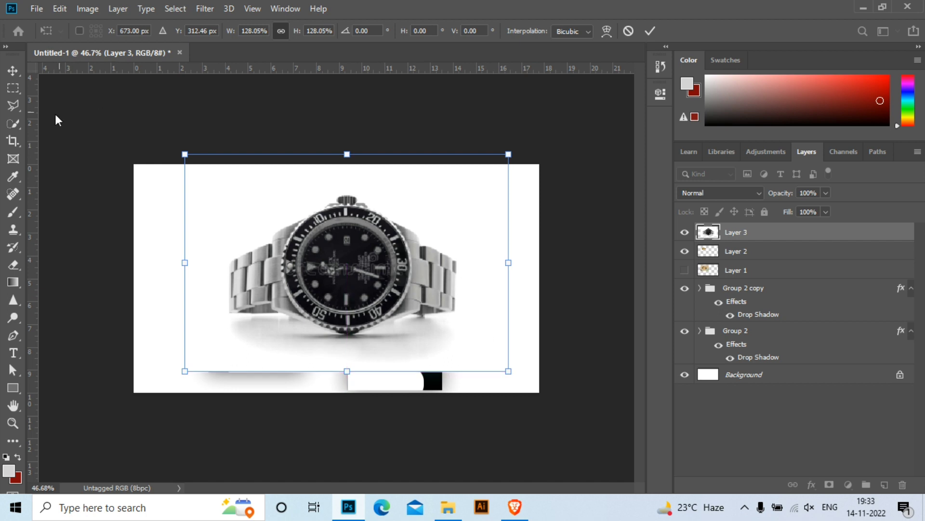
{"action": "left_click", "coordinate": [88, 136]}
{"action": "left_click", "coordinate": [13, 123]}
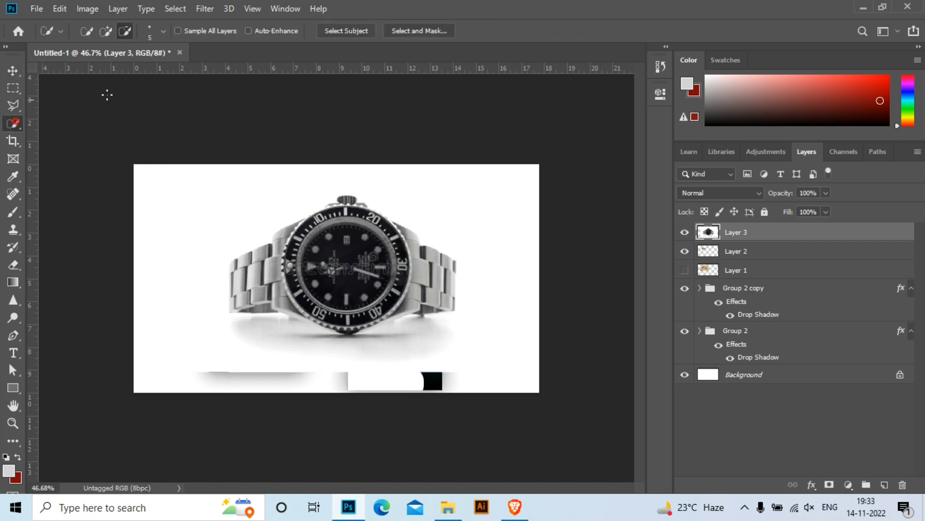
Quick-select the silver watch, adding along its lower edge and removing the area below the case
{"action": "left_click", "coordinate": [351, 31]}
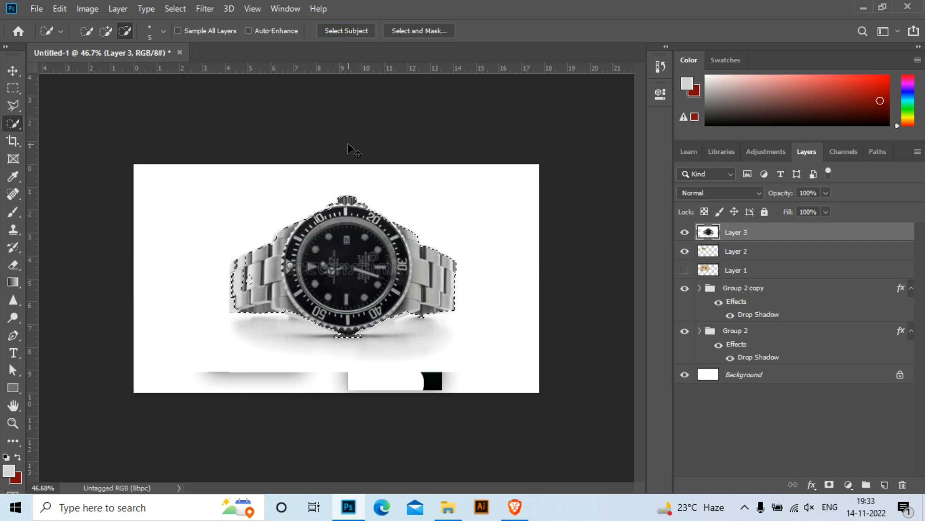
{"action": "scroll", "coordinate": [259, 211], "scroll_direction": "up", "scroll_amount": 5}
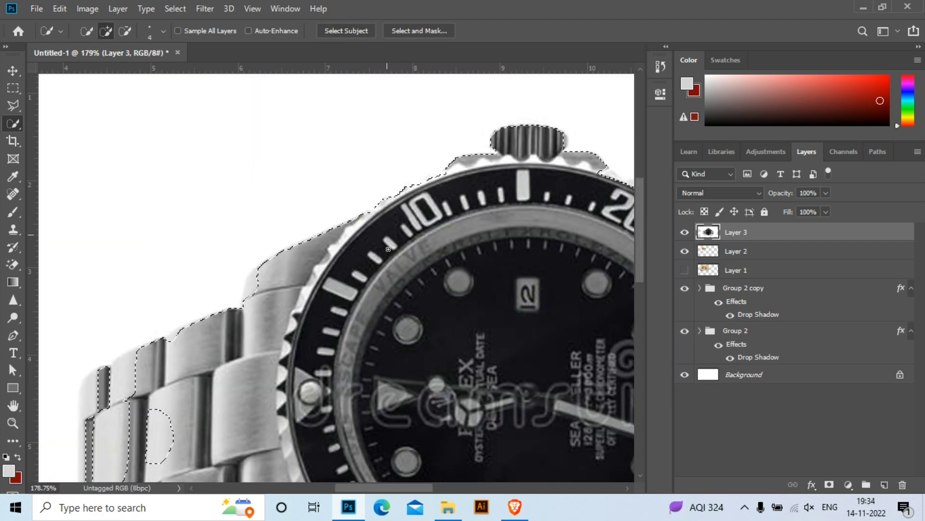
{"action": "left_click_drag", "start_coordinate": [84, 471], "coordinate": [277, 399]}
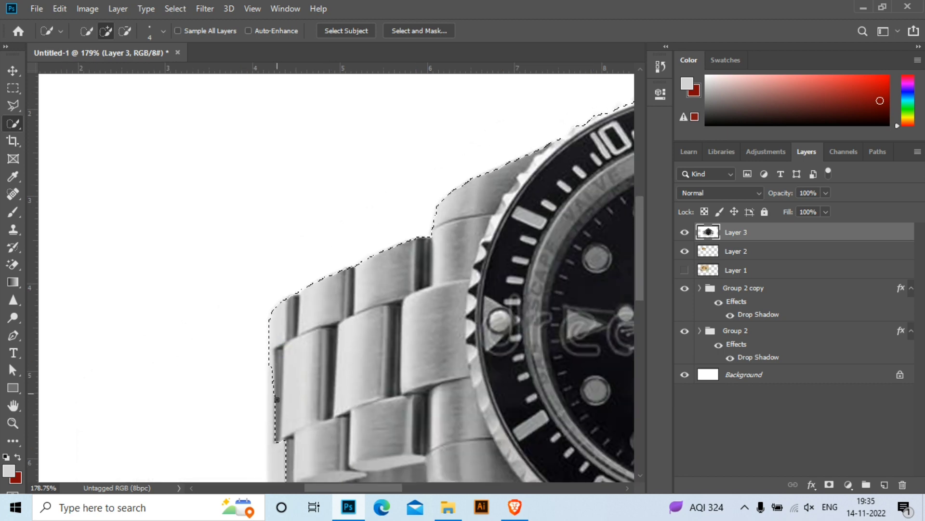
{"action": "scroll", "coordinate": [277, 399], "scroll_direction": "down", "scroll_amount": 5}
{"action": "scroll", "coordinate": [290, 407], "scroll_direction": "right", "scroll_amount": 10}
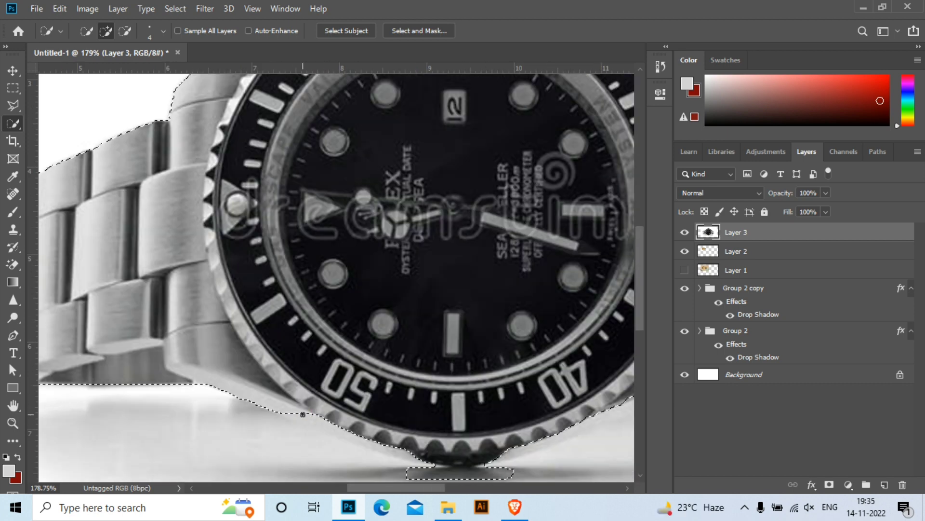
{"action": "mouse_move", "coordinate": [302, 414]}
{"action": "left_mouse_down"}
{"action": "mouse_move", "coordinate": [332, 437]}
{"action": "mouse_move", "coordinate": [517, 406]}
{"action": "left_mouse_up"}
{"action": "scroll", "coordinate": [413, 470], "scroll_direction": "right", "scroll_amount": 8}
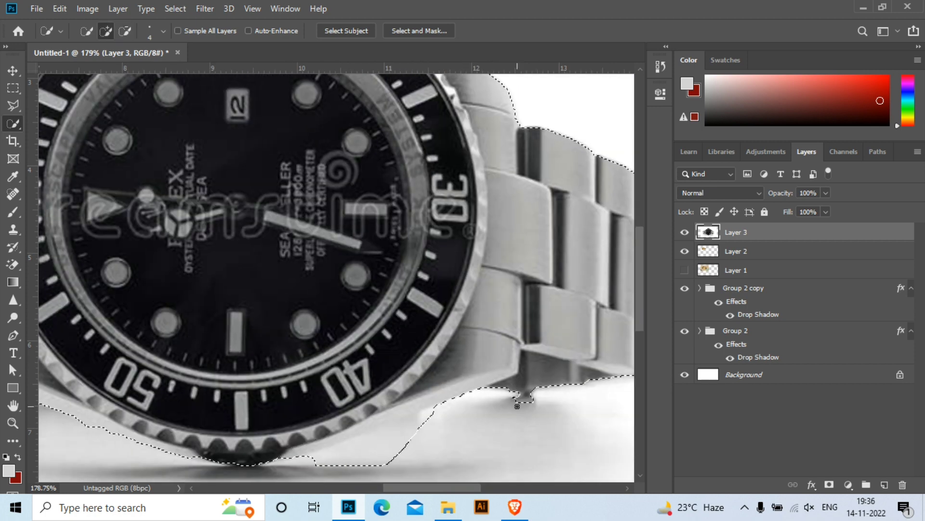
{"action": "left_click_drag", "start_coordinate": [347, 458], "coordinate": [448, 420]}
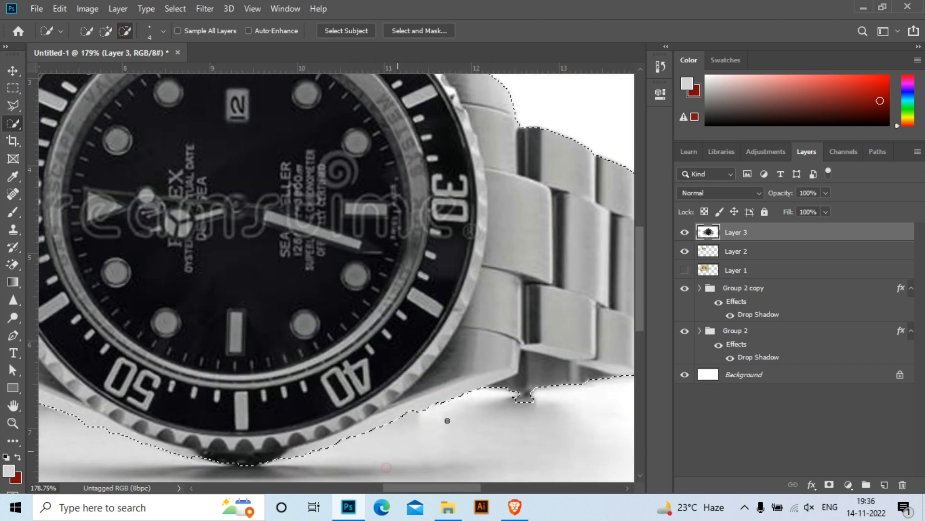
{"action": "scroll", "coordinate": [447, 420], "scroll_direction": "up", "scroll_amount": 5}
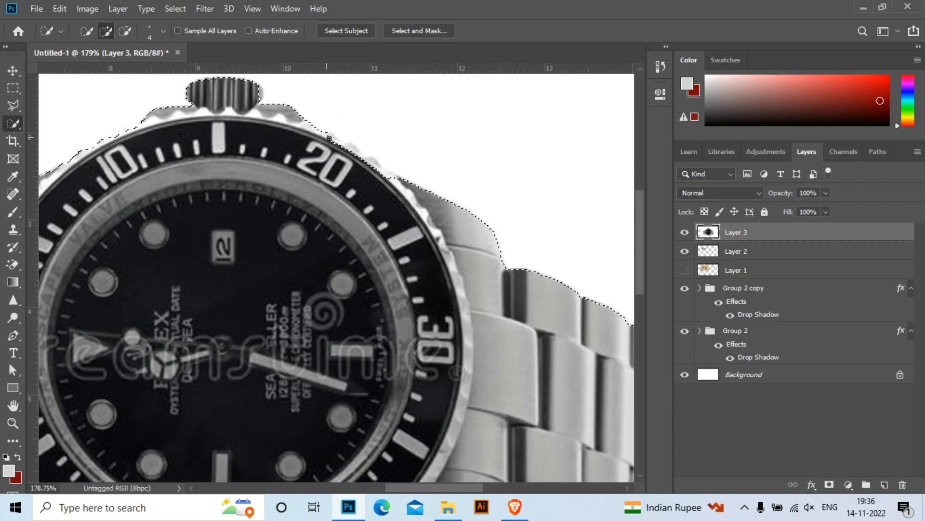
{"action": "scroll", "coordinate": [329, 138], "scroll_direction": "down", "scroll_amount": 5}
Copy the selected watch onto a new Layer 4 and hide the original photo layer
{"action": "right_click", "coordinate": [259, 212]}
{"action": "left_click", "coordinate": [418, 112]}
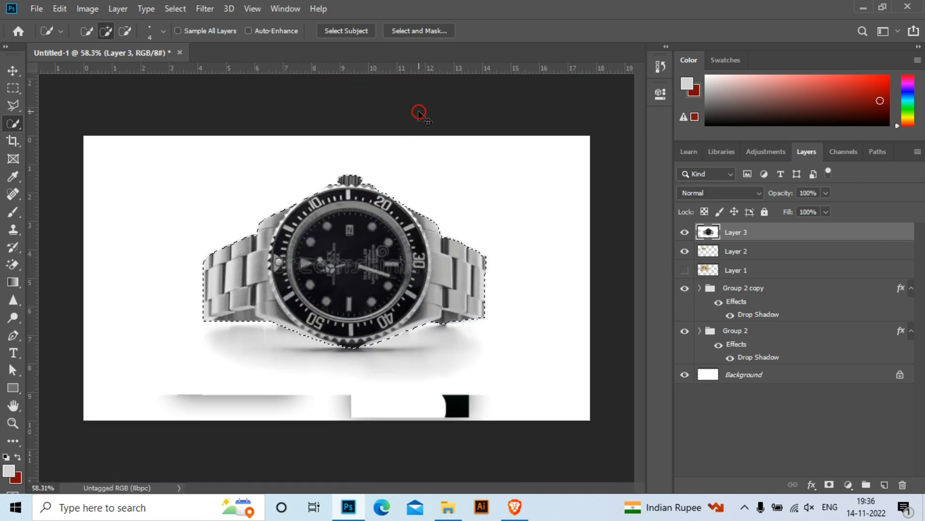
{"action": "key", "text": "ctrl+j"}
{"action": "left_click", "coordinate": [685, 251]}
Scale the silver watch to about a third and place it in the right card's upper area
{"action": "key", "text": "ctrl+t"}
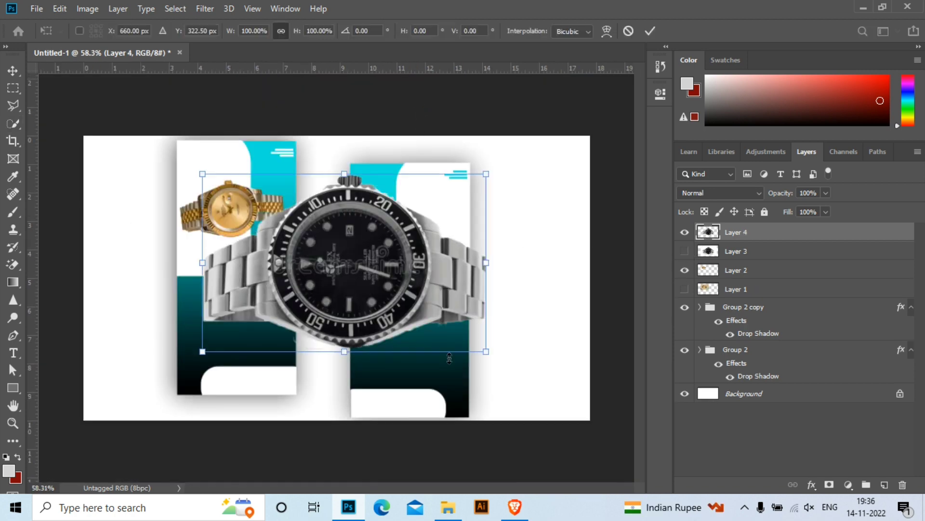
{"action": "left_click_drag", "start_coordinate": [490, 359], "coordinate": [292, 229]}
{"action": "left_click_drag", "start_coordinate": [240, 207], "coordinate": [407, 236]}
{"action": "left_click_drag", "start_coordinate": [369, 203], "coordinate": [351, 186]}
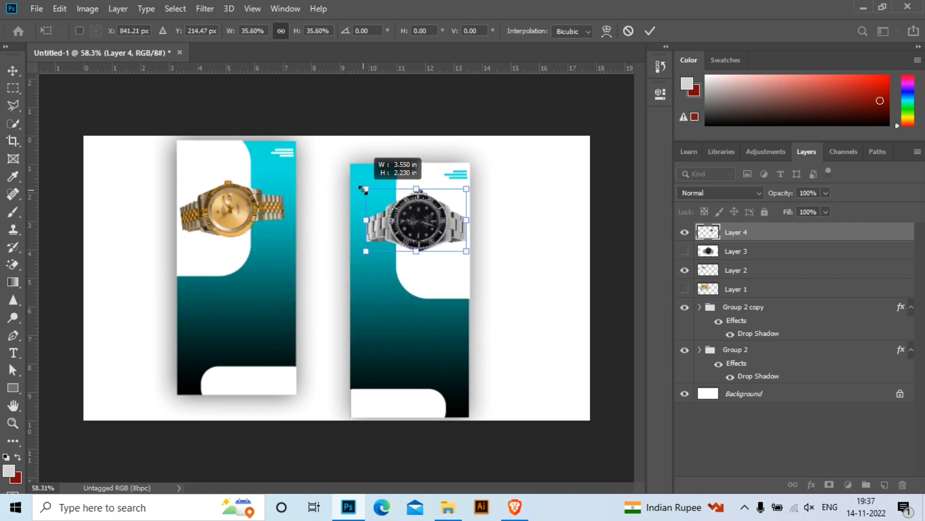
{"action": "left_click_drag", "start_coordinate": [421, 215], "coordinate": [419, 241]}
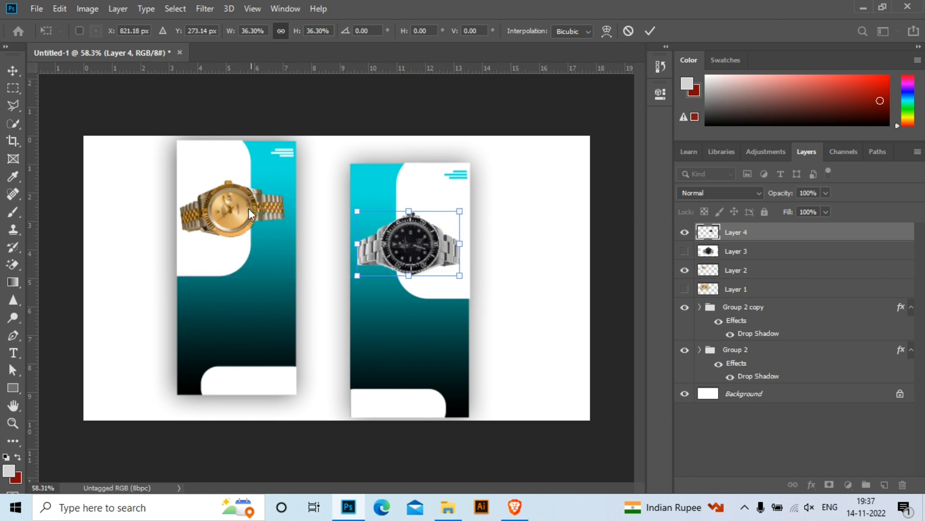
{"action": "key", "text": "Return"}
Nudge the gold watch slightly higher, and try rotating the silver watch but cancel, keeping it level
{"action": "key", "text": "w"}
{"action": "left_click", "coordinate": [13, 70]}
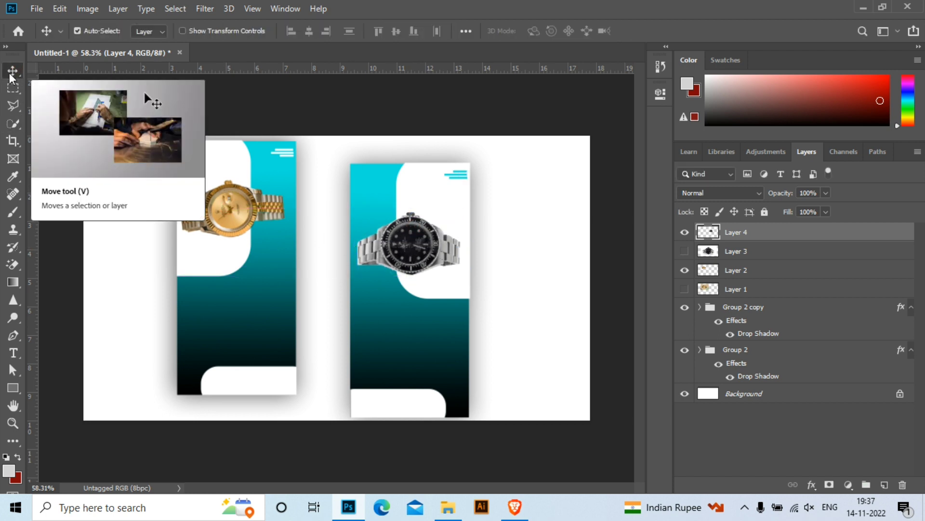
{"action": "left_click_drag", "start_coordinate": [236, 210], "coordinate": [236, 195]}
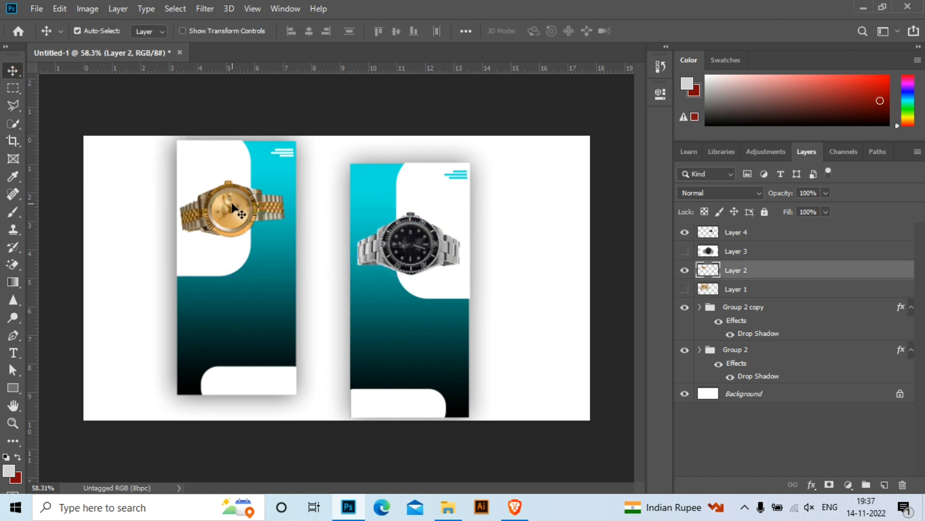
{"action": "left_click", "coordinate": [408, 237]}
{"action": "key", "text": "ctrl+t"}
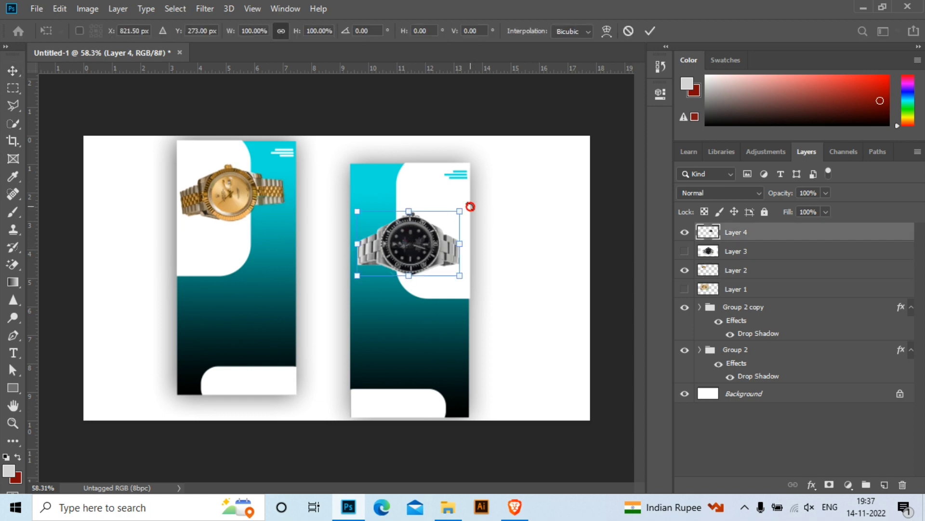
{"action": "left_click_drag", "start_coordinate": [471, 206], "coordinate": [476, 215]}
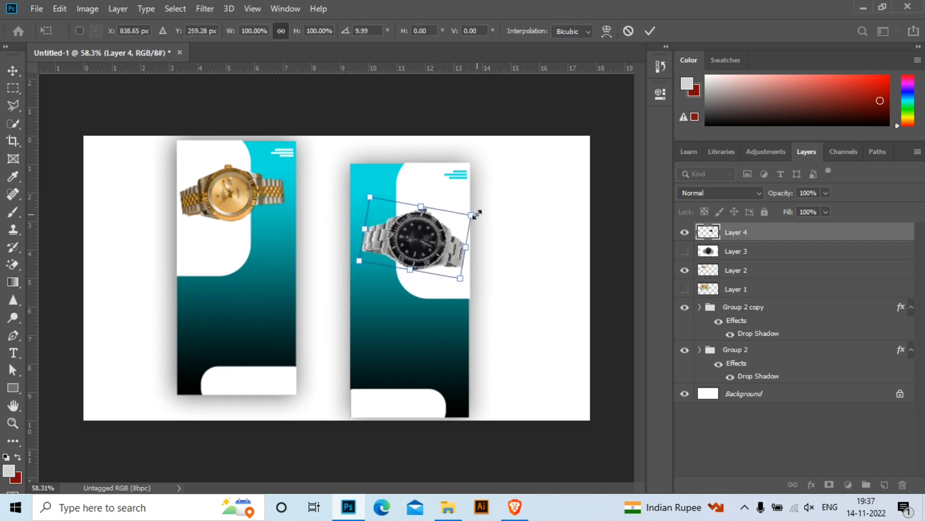
{"action": "key", "text": "Escape"}
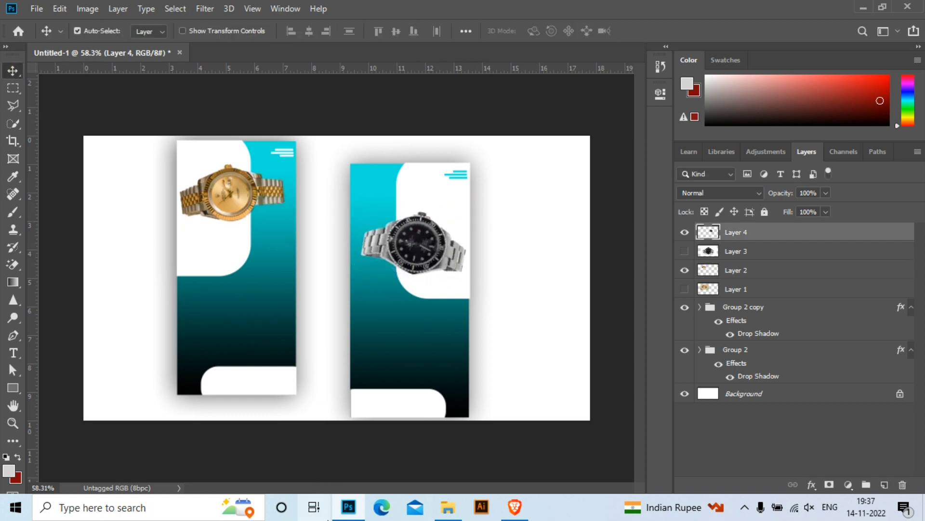
On a new layer, paint a single 50 px soft black (000000) brush dot
{"action": "left_click", "coordinate": [736, 251]}
{"action": "left_click", "coordinate": [885, 485]}
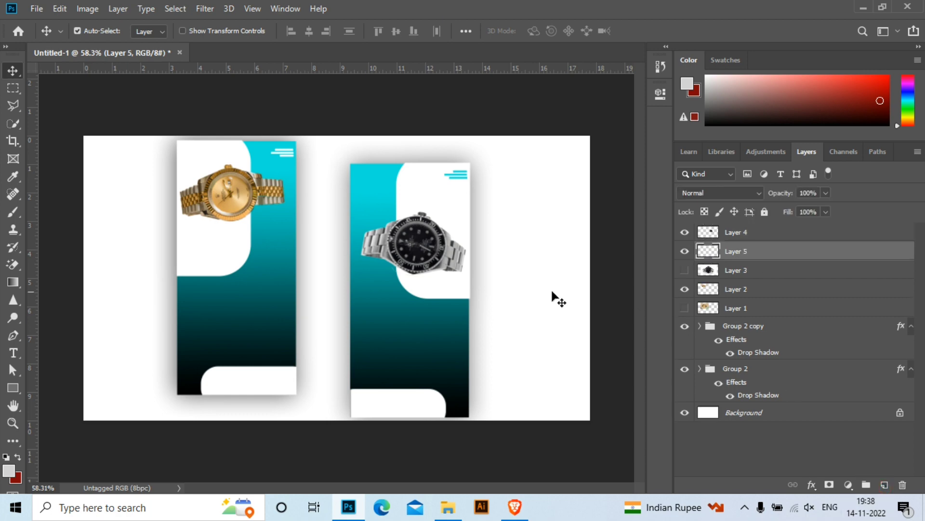
{"action": "left_click", "coordinate": [8, 470]}
{"action": "type", "text": "000000"}
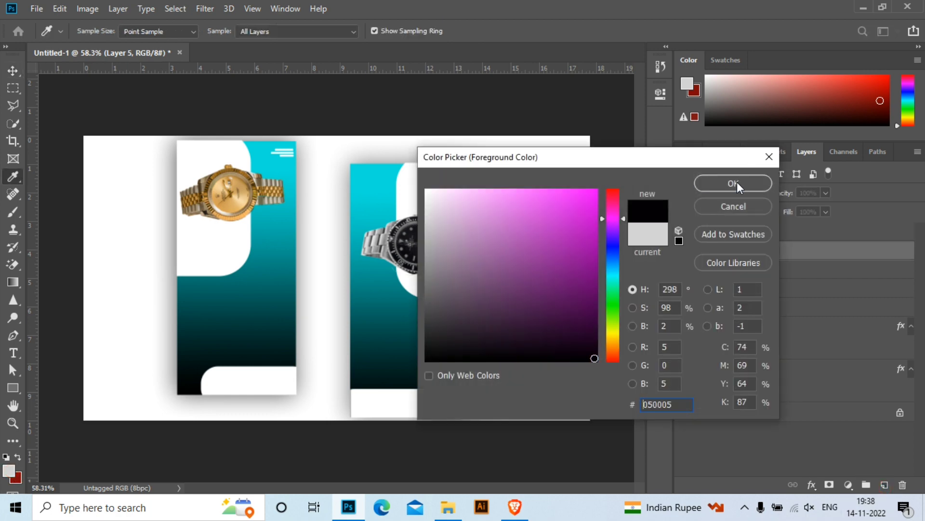
{"action": "left_click", "coordinate": [736, 182]}
{"action": "key", "text": "b"}
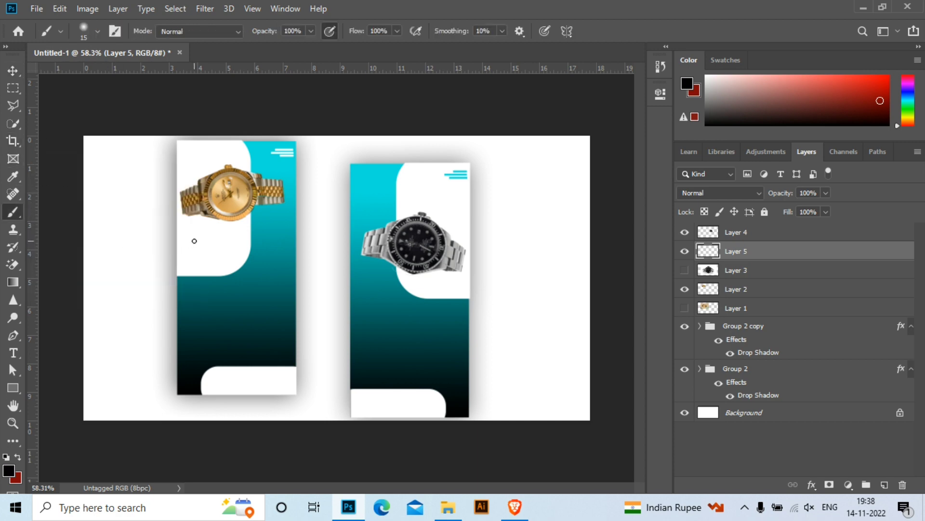
{"action": "left_click", "coordinate": [97, 32]}
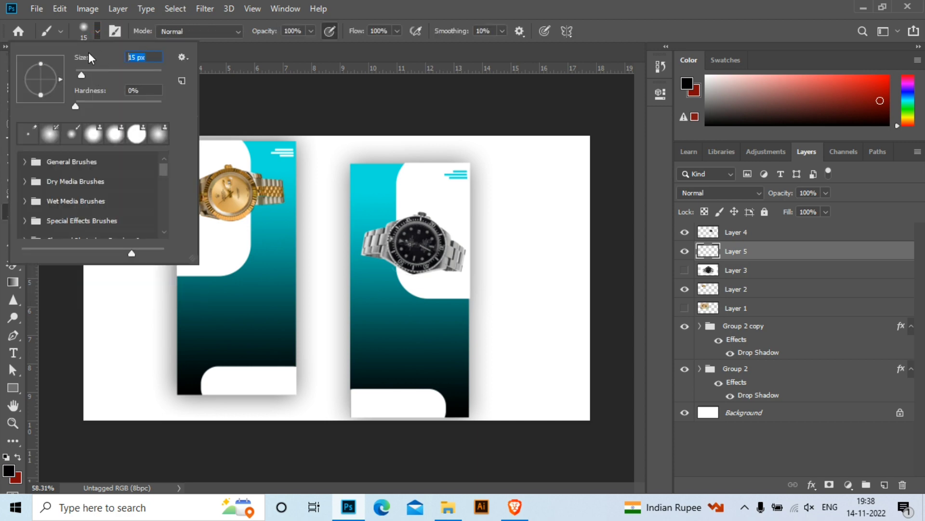
{"action": "type", "text": "50"}
{"action": "key", "text": "Return"}
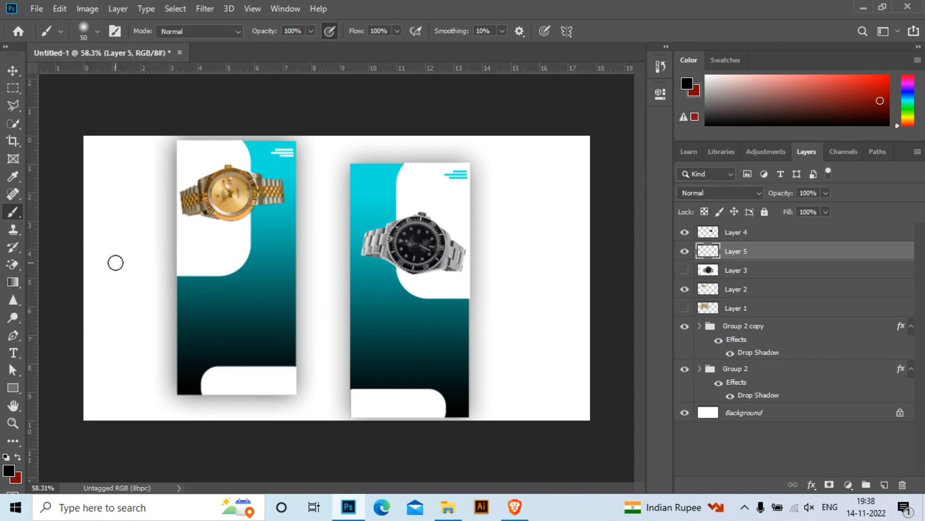
{"action": "left_click", "coordinate": [115, 263]}
Squash the black dot into a flat shadow just beneath the gold watch
{"action": "key", "text": "v"}
{"action": "mouse_move", "coordinate": [97, 279]}
{"action": "left_mouse_down"}
{"action": "mouse_move", "coordinate": [284, 262]}
{"action": "mouse_move", "coordinate": [269, 262]}
{"action": "left_mouse_up"}
{"action": "key", "text": "ctrl+t"}
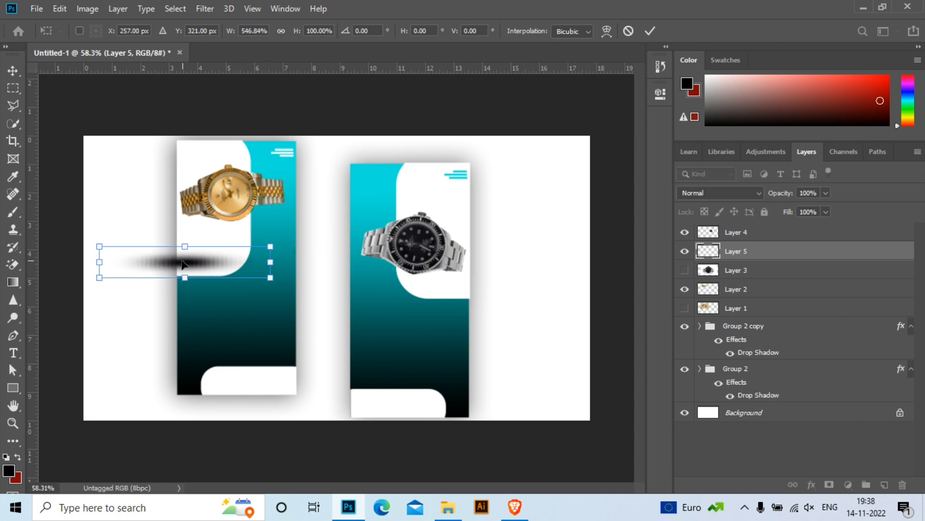
{"action": "left_click_drag", "start_coordinate": [188, 261], "coordinate": [231, 236]}
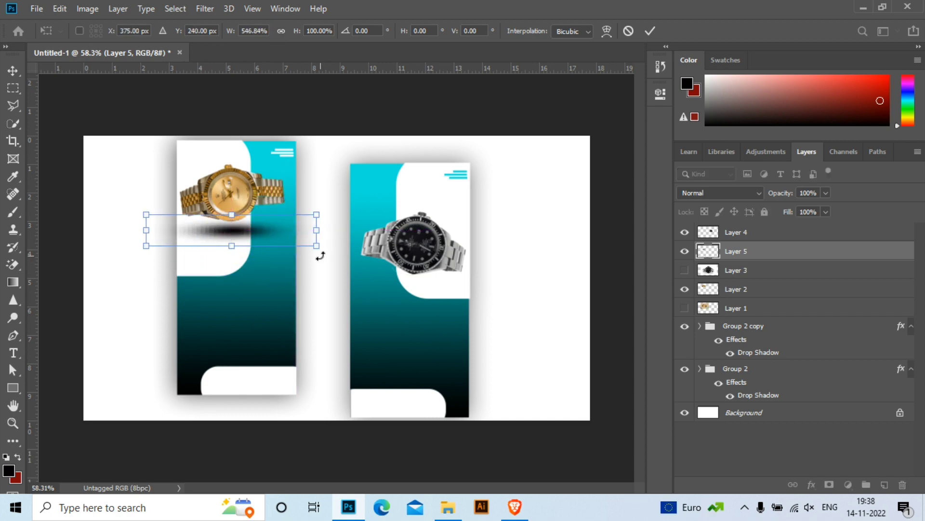
{"action": "left_click_drag", "start_coordinate": [317, 245], "coordinate": [265, 236]}
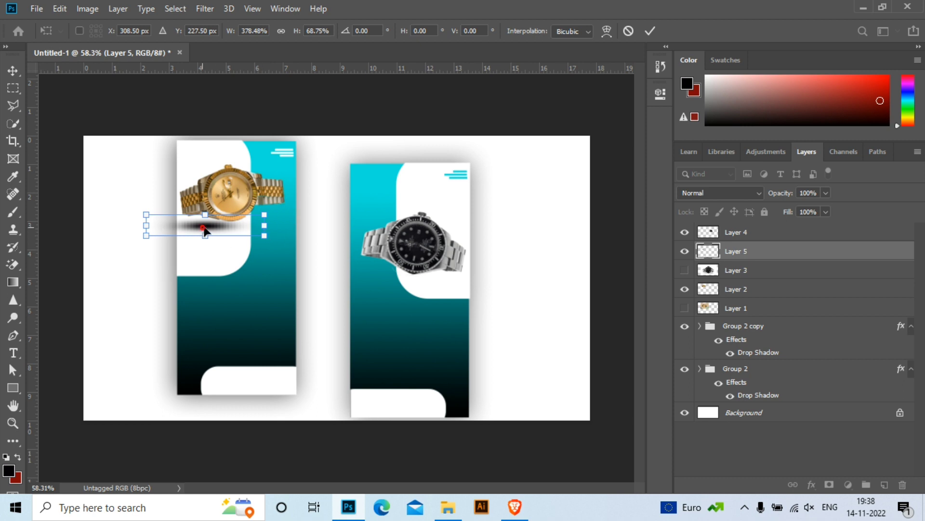
{"action": "left_click_drag", "start_coordinate": [203, 230], "coordinate": [223, 236]}
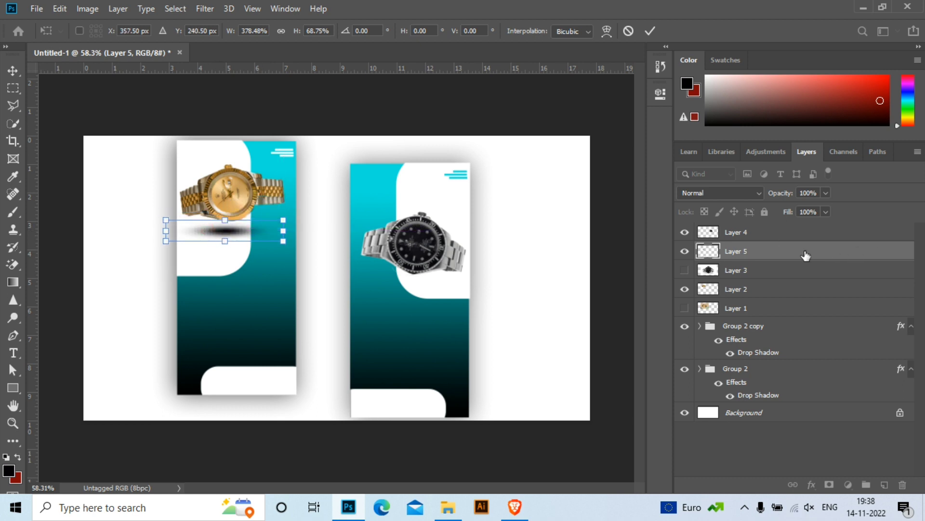
Fade the shadow layer's opacity to 32%
{"action": "left_click", "coordinate": [825, 193]}
{"action": "left_click_drag", "start_coordinate": [827, 208], "coordinate": [804, 208]}
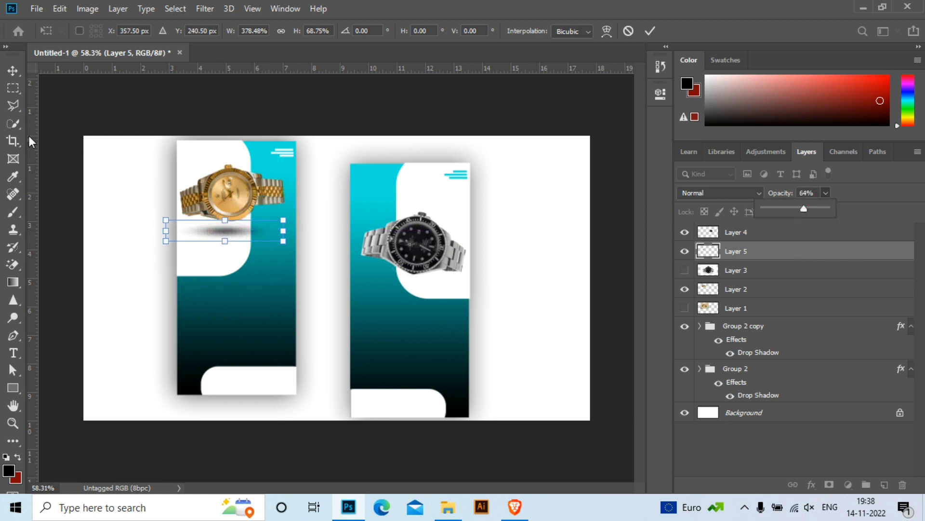
{"action": "key", "text": "Return"}
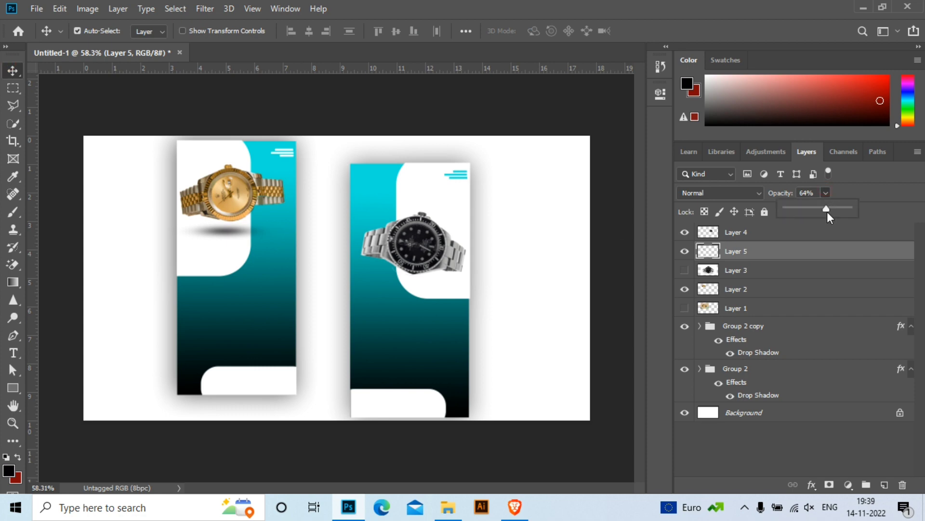
{"action": "left_click_drag", "start_coordinate": [827, 210], "coordinate": [807, 211]}
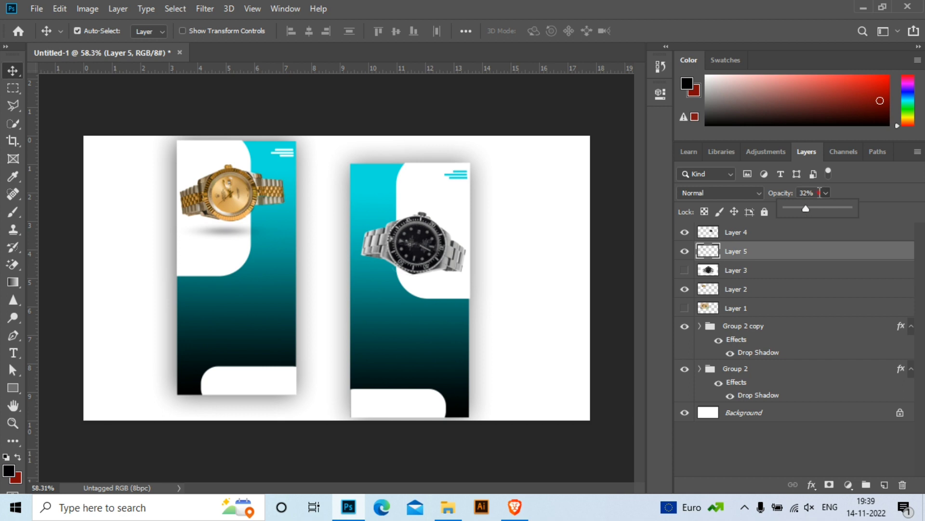
Make the gold watch's shadow (Layer 5) fainter by lowering its opacity
{"action": "key", "text": "Return"}
{"action": "type", "text": "20"}
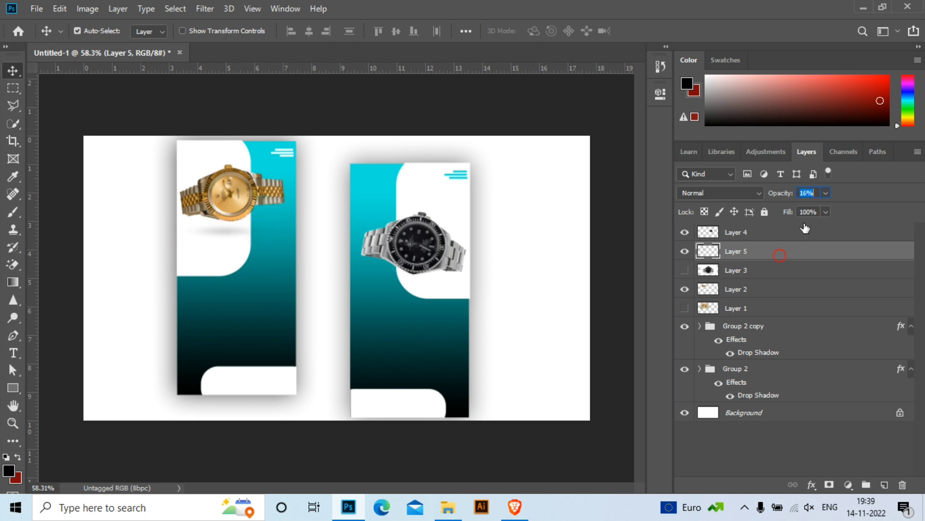
{"action": "key", "text": "Return"}
Duplicate the shadow and position the copy beneath the silver watch in the second banner
{"action": "key", "text": "ctrl+j"}
{"action": "key", "text": "ctrl+t"}
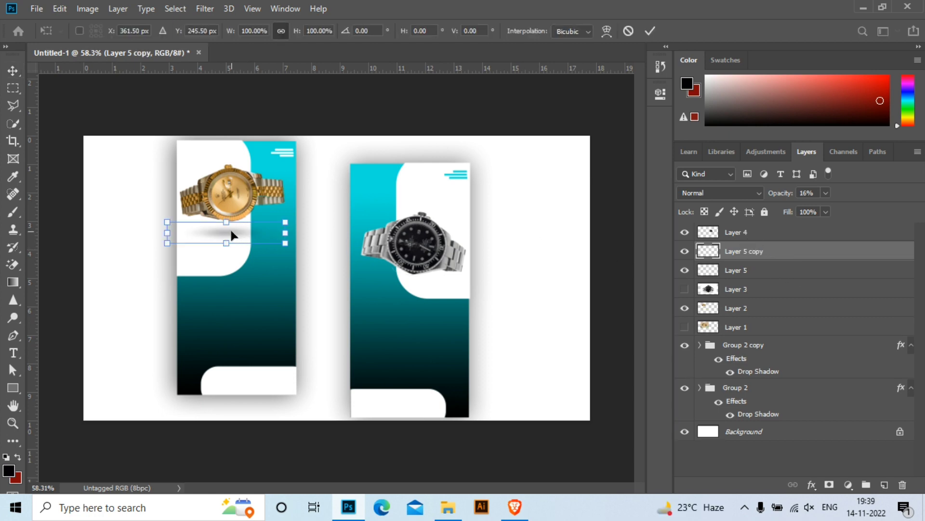
{"action": "left_click_drag", "start_coordinate": [230, 231], "coordinate": [427, 280]}
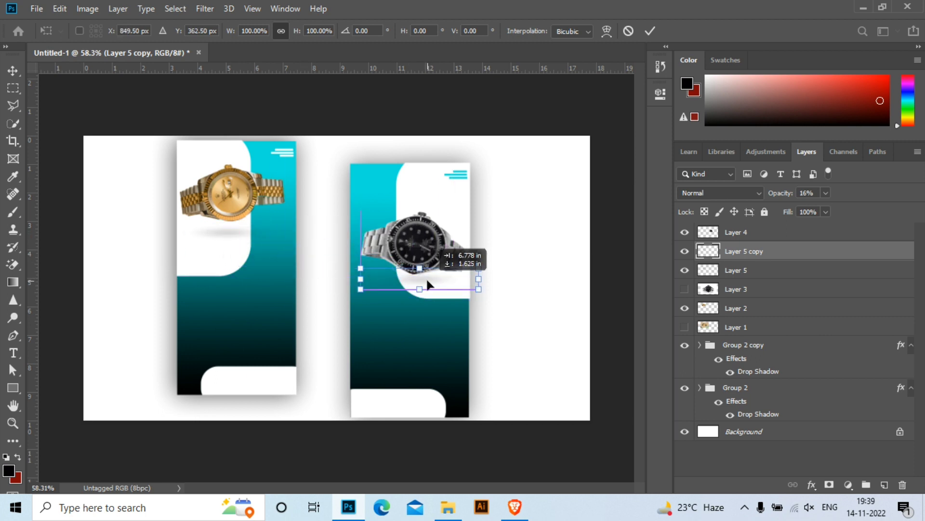
{"action": "left_click_drag", "start_coordinate": [428, 282], "coordinate": [427, 285]}
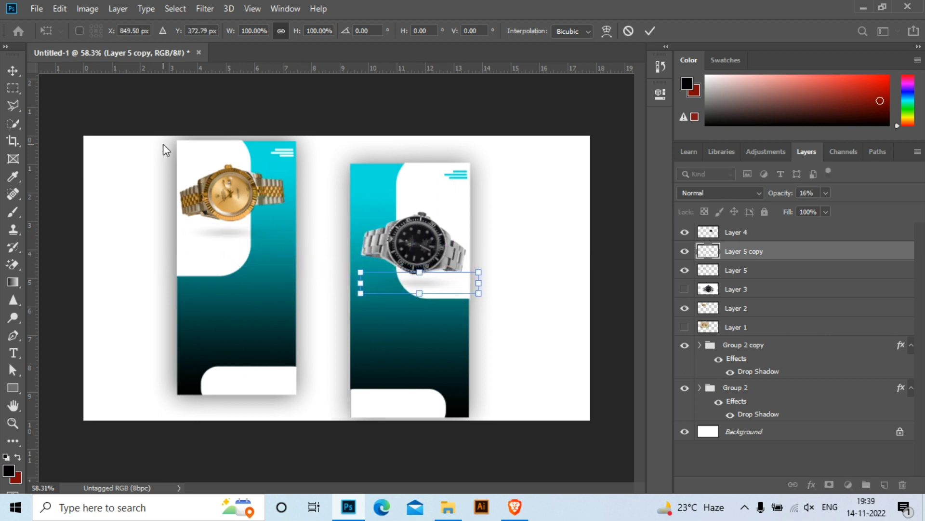
{"action": "key", "text": "Return"}
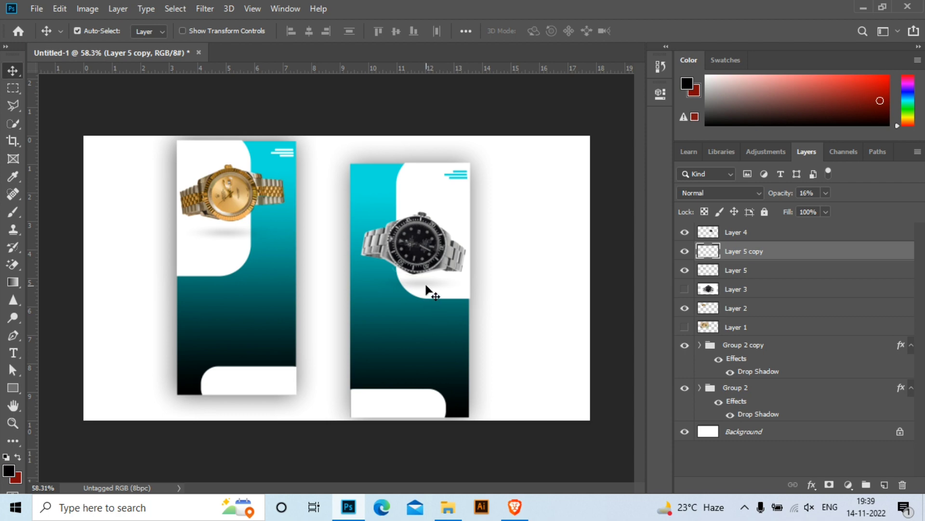
{"action": "key", "text": "ctrl+t"}
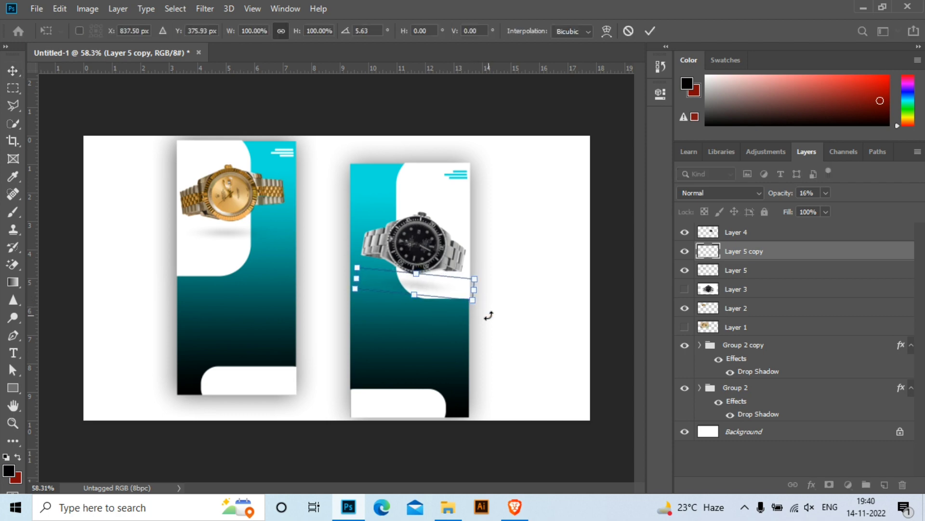
{"action": "key", "text": "Return"}
Reselect the gold watch's original shadow and recommit a free transform on it
{"action": "left_click", "coordinate": [752, 273]}
{"action": "key", "text": "ctrl+t"}
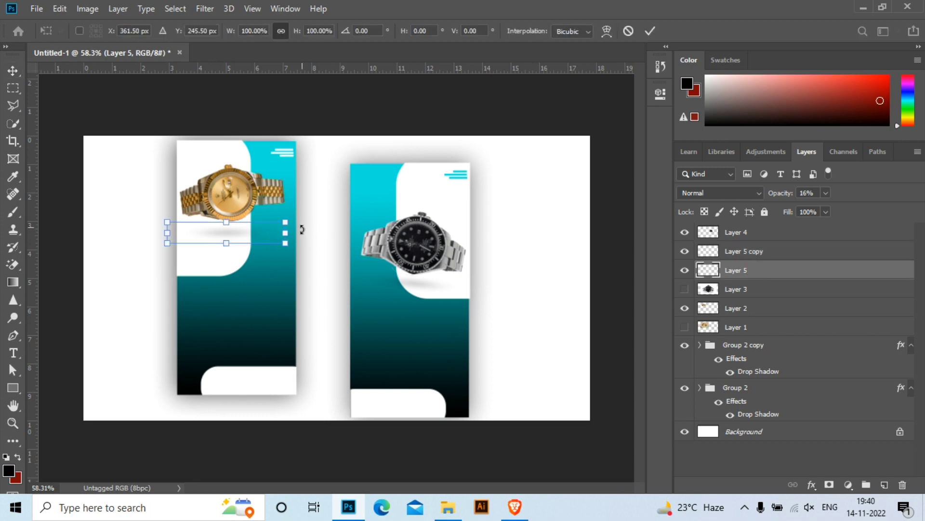
{"action": "key", "text": "Return"}
Type 'BAY NOW' on the first banner's white button
{"action": "left_click", "coordinate": [752, 251]}
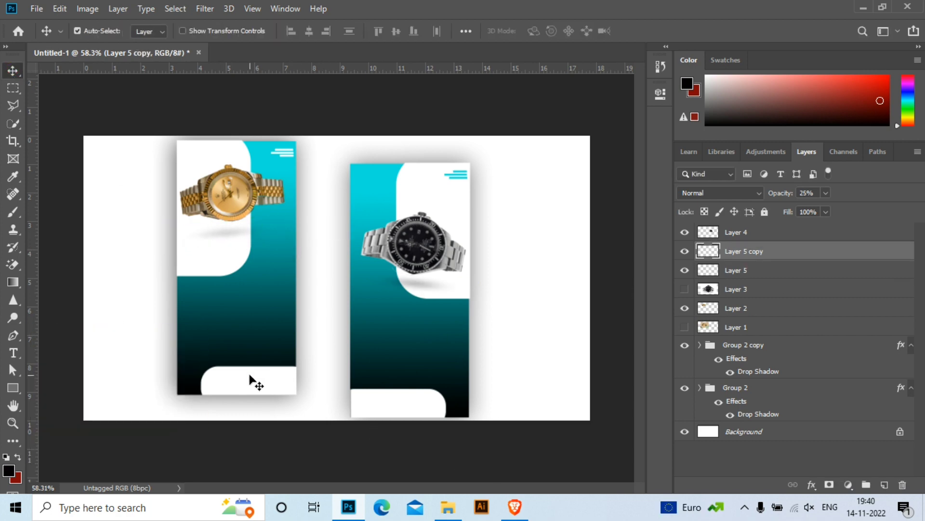
{"action": "key", "text": "t"}
{"action": "left_click", "coordinate": [217, 381]}
{"action": "type", "text": "BA"}
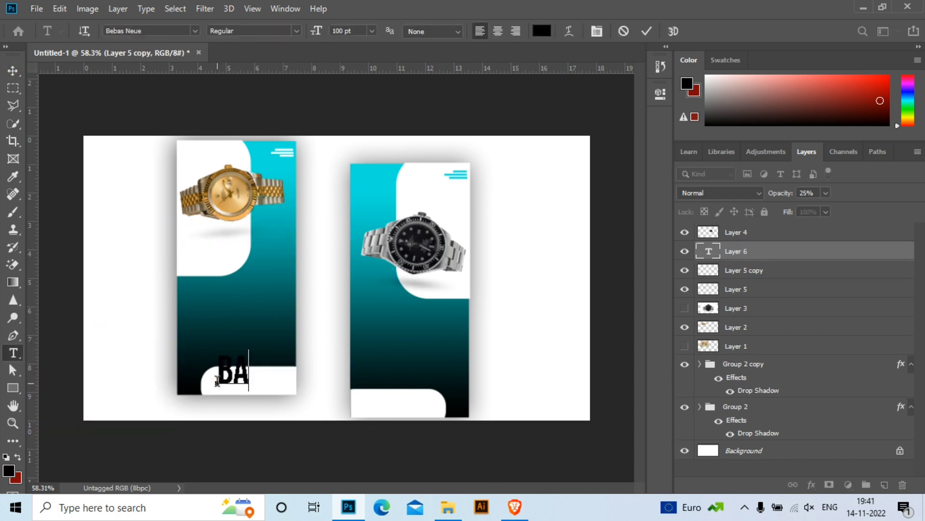
{"action": "type", "text": "Y NOW"}
Set the BAY NOW text to Swis721 Hv BT at 28 pt
{"action": "key", "text": "ctrl+a"}
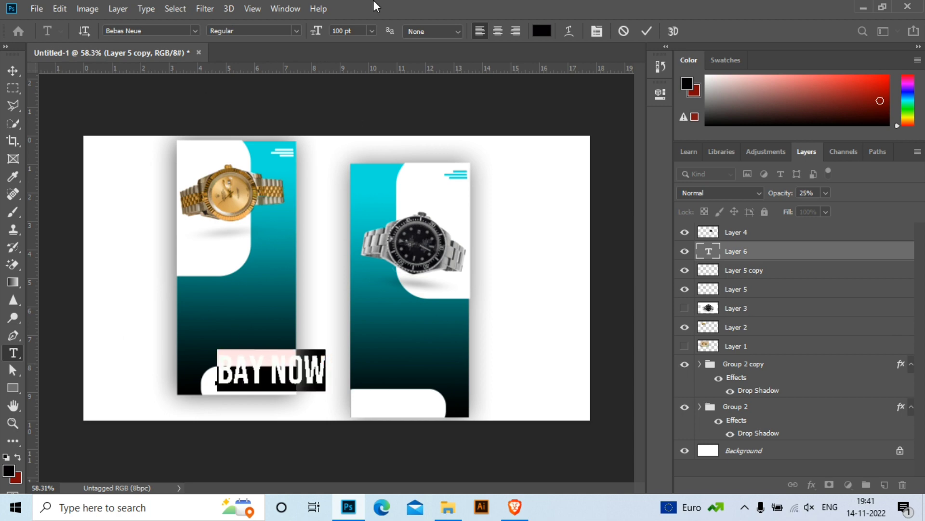
{"action": "left_click", "coordinate": [343, 31]}
{"action": "scroll", "coordinate": [359, 31], "scroll_direction": "down", "scroll_amount": 20}
{"action": "scroll", "coordinate": [359, 31], "scroll_direction": "down", "scroll_amount": 20}
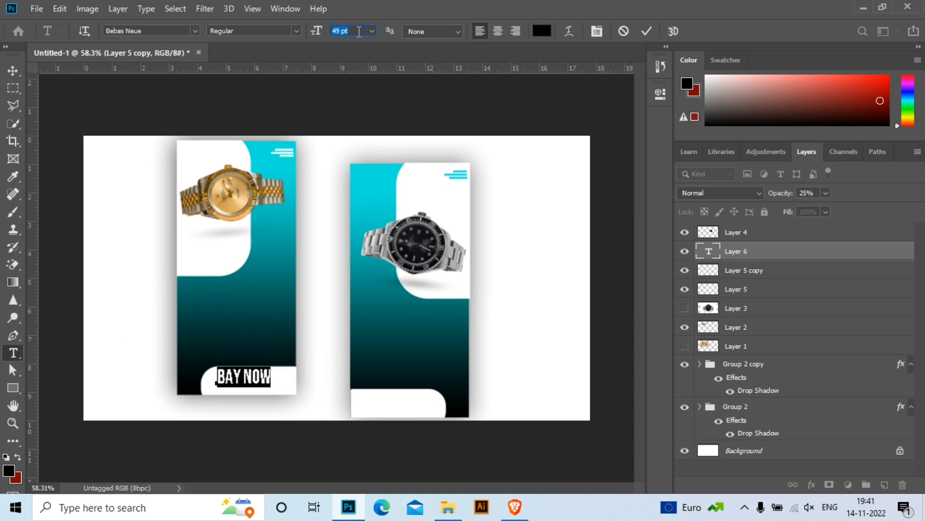
{"action": "left_click", "coordinate": [195, 31]}
{"action": "left_click", "coordinate": [182, 141]}
{"action": "left_click", "coordinate": [195, 28]}
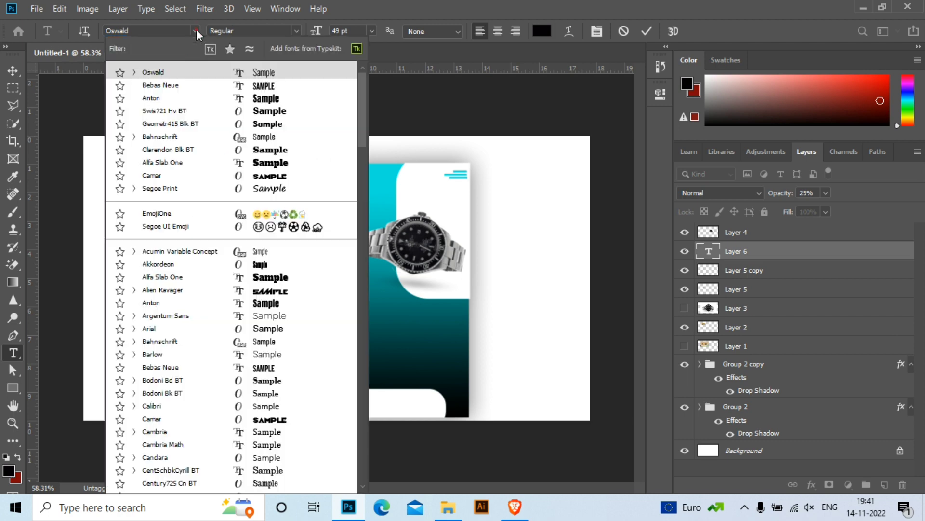
{"action": "left_click", "coordinate": [263, 114]}
{"action": "scroll", "coordinate": [347, 32], "scroll_direction": "down", "scroll_amount": 4}
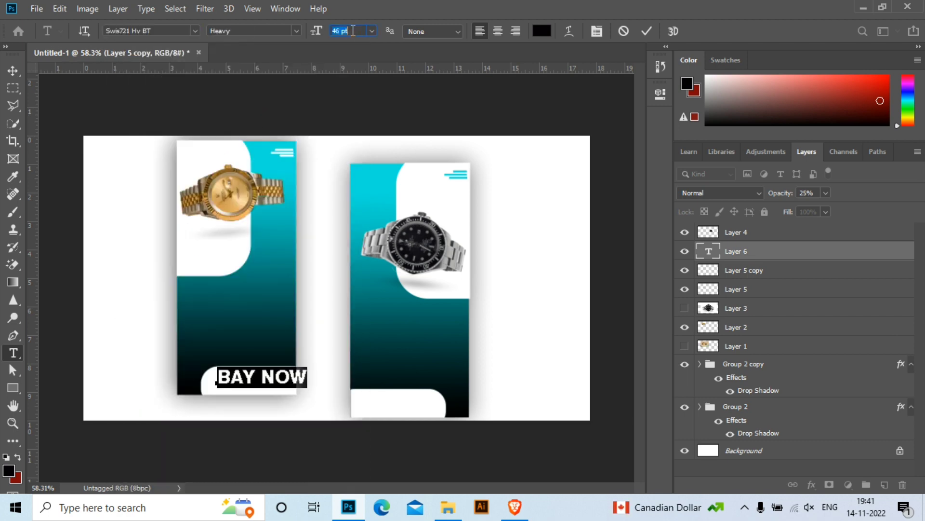
{"action": "scroll", "coordinate": [349, 32], "scroll_direction": "down", "scroll_amount": 5}
{"action": "scroll", "coordinate": [352, 31], "scroll_direction": "down", "scroll_amount": 5}
{"action": "scroll", "coordinate": [353, 30], "scroll_direction": "down", "scroll_amount": 4}
{"action": "key", "text": "ctrl+Return"}
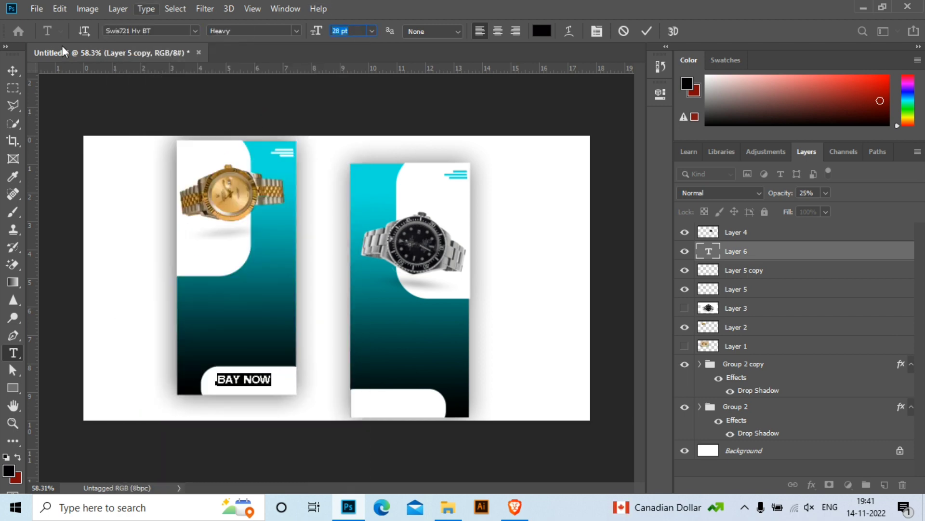
Centre BAY NOW on the button and colour the word BAY teal #04e3db
{"action": "left_click", "coordinate": [13, 70]}
{"action": "left_click_drag", "start_coordinate": [251, 380], "coordinate": [250, 384]}
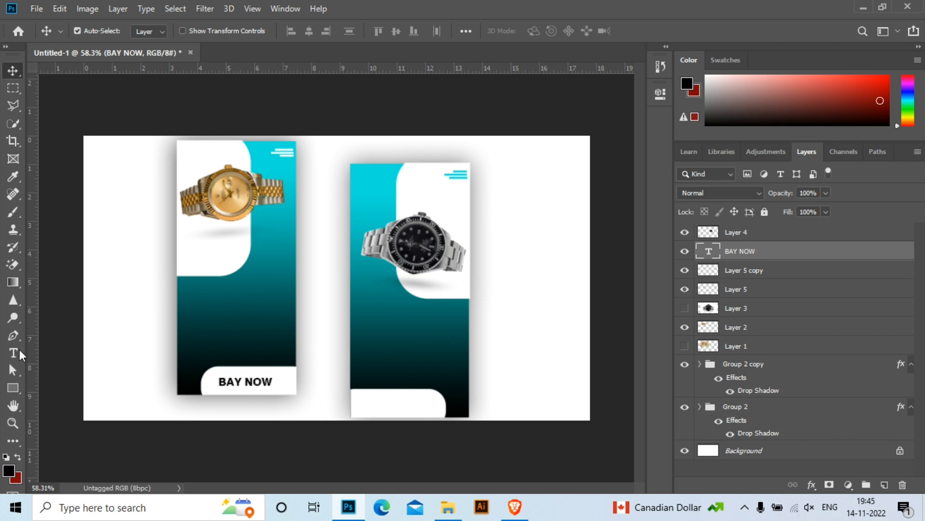
{"action": "left_click", "coordinate": [13, 352]}
{"action": "left_click_drag", "start_coordinate": [242, 381], "coordinate": [165, 375]}
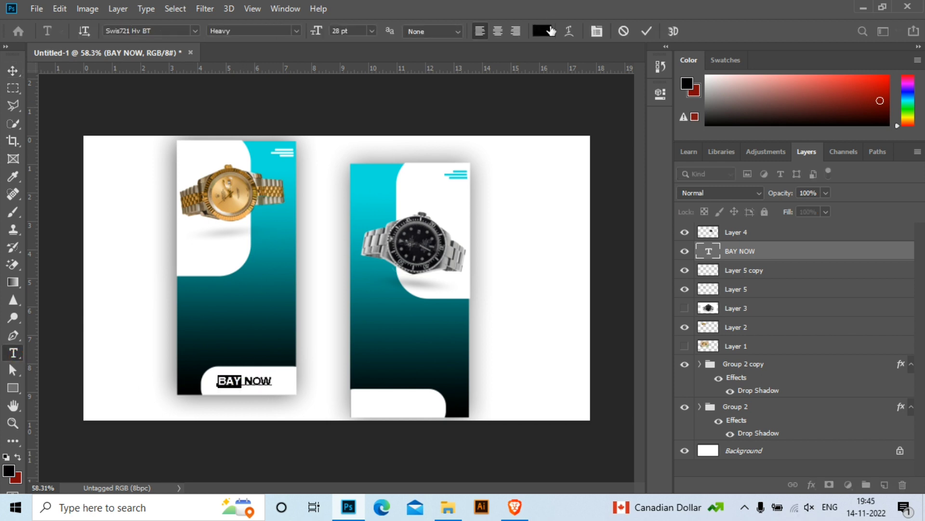
{"action": "left_click", "coordinate": [542, 30]}
{"action": "left_click", "coordinate": [256, 145]}
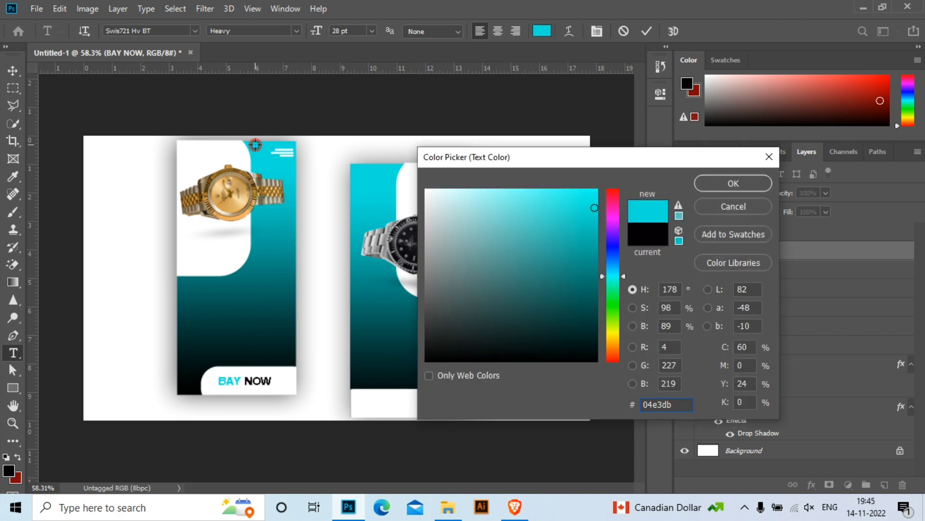
{"action": "left_click", "coordinate": [767, 183]}
{"action": "left_click", "coordinate": [13, 70]}
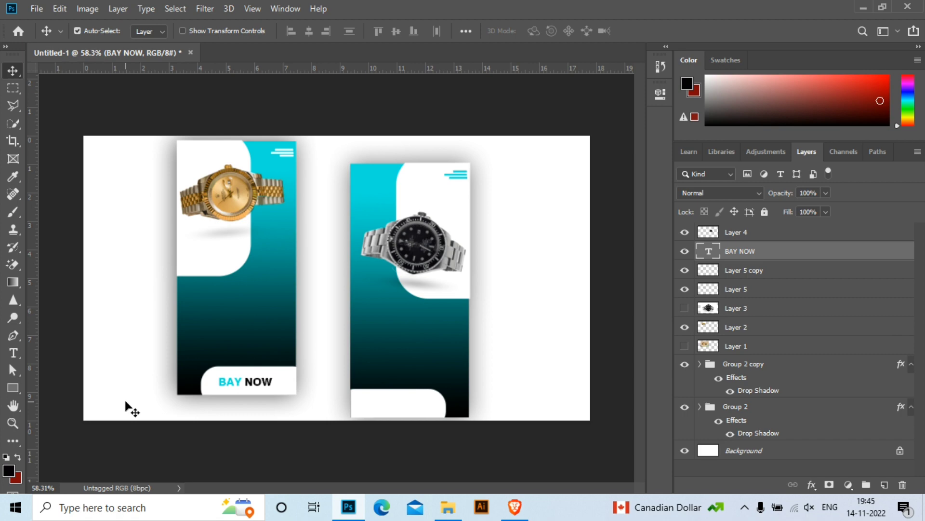
Give BAY NOW a tight drop shadow with spread 0 and size 3
{"action": "left_click", "coordinate": [813, 481]}
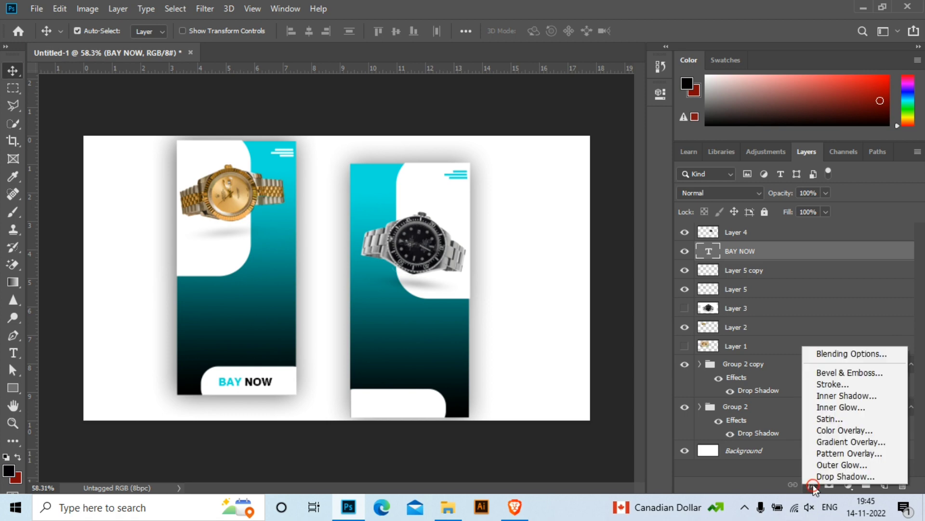
{"action": "left_click", "coordinate": [846, 477]}
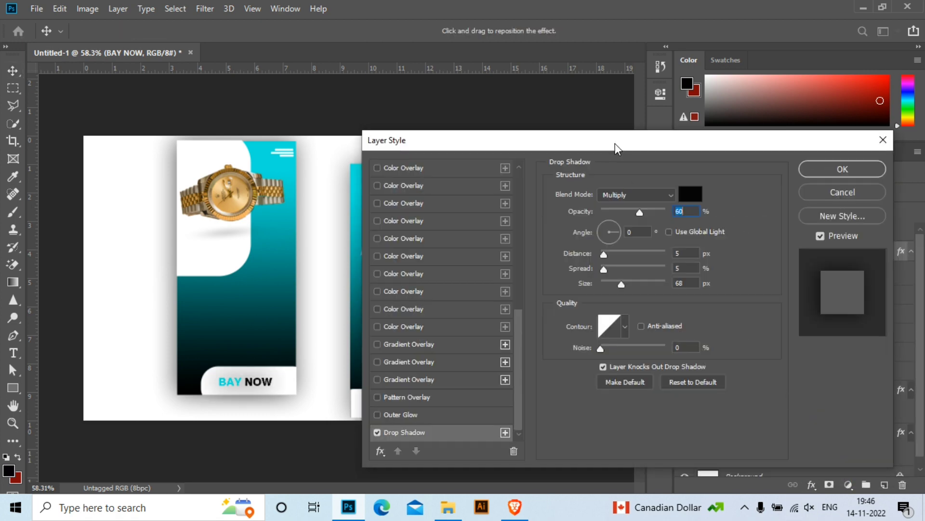
{"action": "left_click_drag", "start_coordinate": [615, 143], "coordinate": [624, 143]}
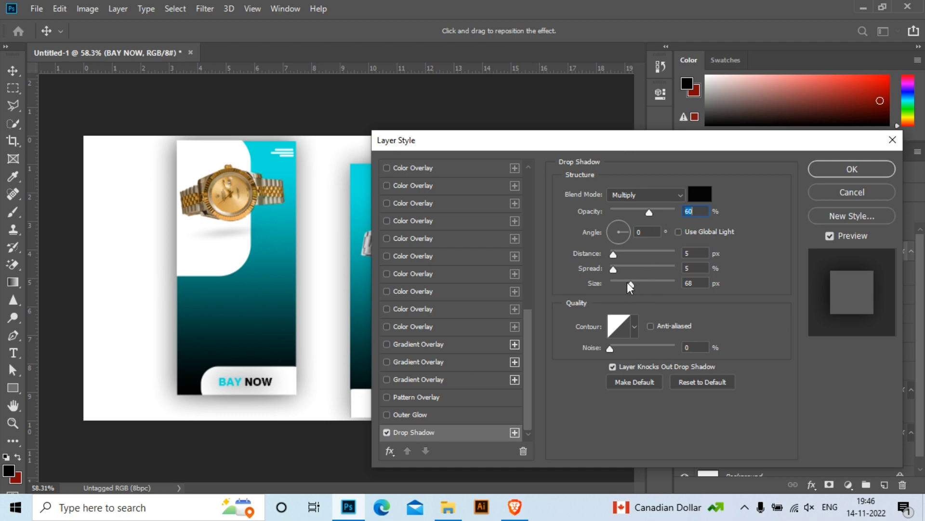
{"action": "left_click_drag", "start_coordinate": [628, 282], "coordinate": [612, 282]}
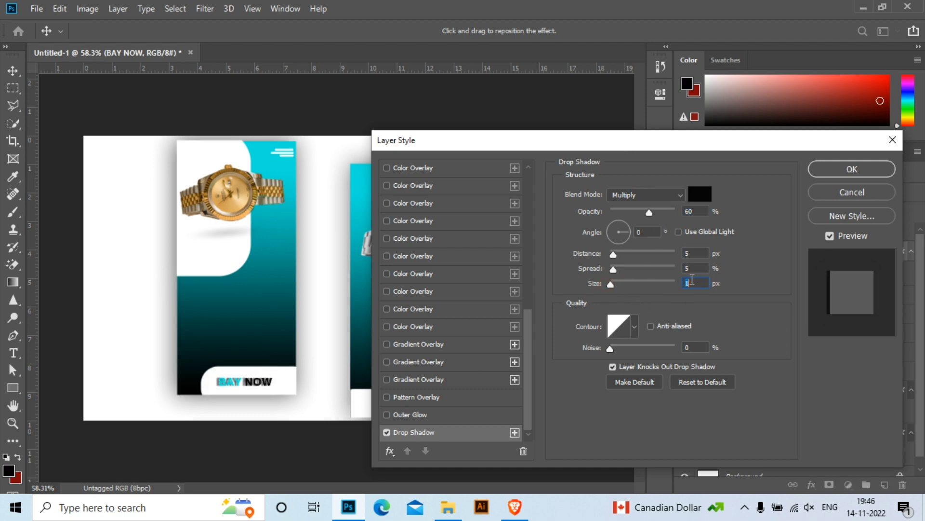
{"action": "left_click", "coordinate": [696, 267]}
{"action": "type", "text": "10"}
{"action": "left_click", "coordinate": [695, 253]}
{"action": "type", "text": "0"}
{"action": "left_click", "coordinate": [698, 283]}
{"action": "type", "text": "3"}
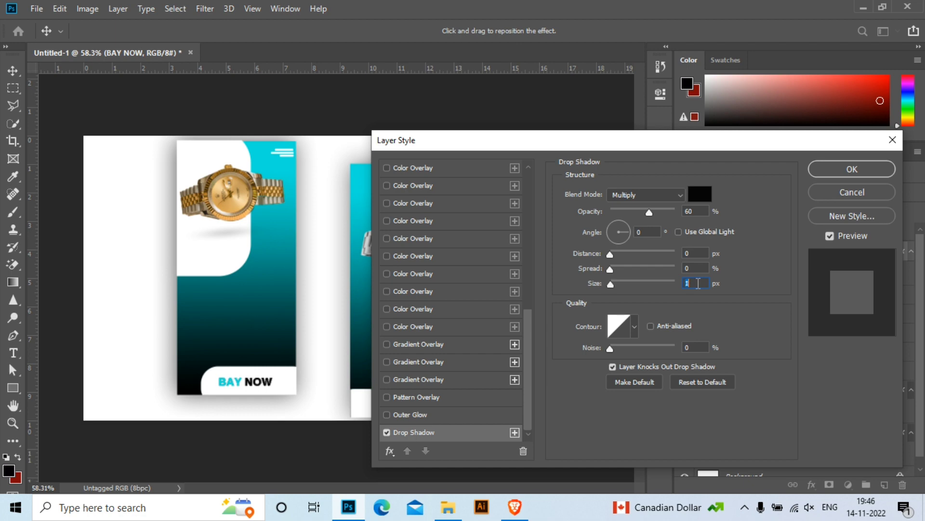
{"action": "left_click", "coordinate": [852, 168]}
Copy BAY NOW onto the second banner's button and nudge both labels into place
{"action": "mouse_move", "coordinate": [248, 384]}
{"action": "left_mouse_down"}
{"action": "mouse_move", "coordinate": [371, 397]}
{"action": "mouse_move", "coordinate": [406, 411]}
{"action": "left_mouse_up"}
{"action": "left_click", "coordinate": [749, 297]}
{"action": "key", "text": "shift+Up"}
{"action": "key", "text": "shift+Up"}
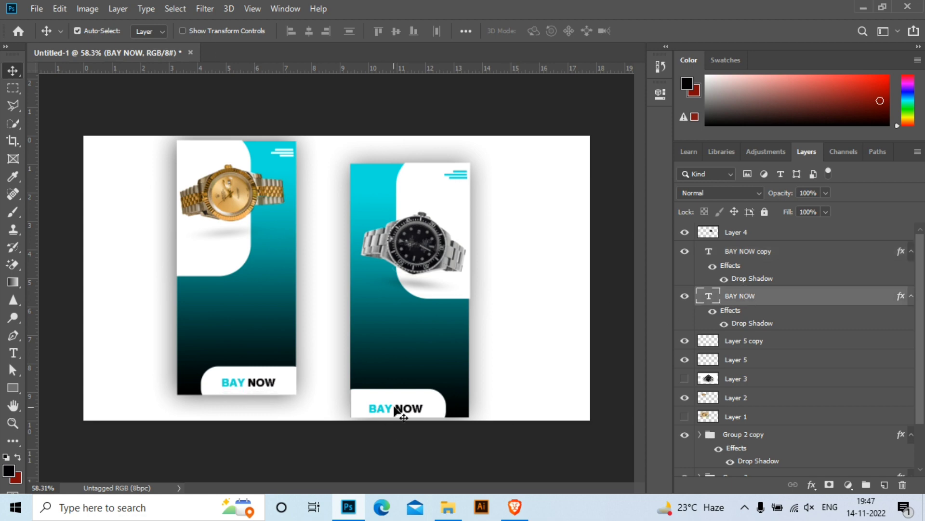
{"action": "left_click", "coordinate": [403, 408]}
{"action": "key", "text": "shift+Up"}
{"action": "left_click", "coordinate": [265, 384]}
{"action": "key", "text": "Right"}
{"action": "key", "text": "Right"}
{"action": "key", "text": "Right"}
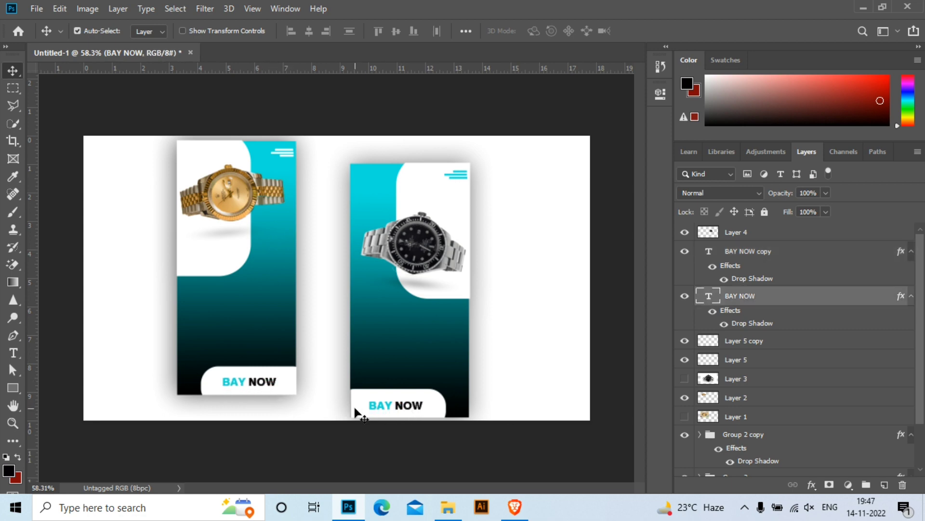
{"action": "left_click", "coordinate": [392, 406]}
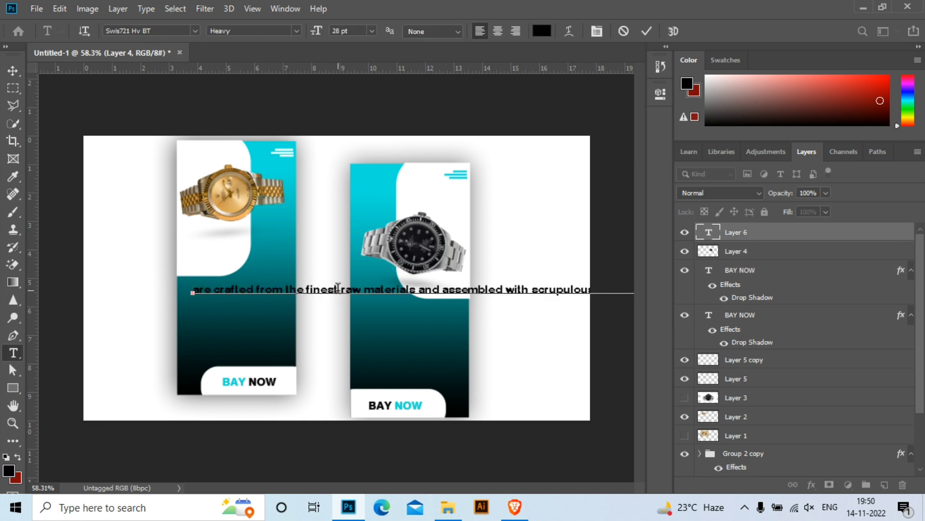
Break the body copy into five lines after 'finest', 'assembled', 'detail.' and 'collection'
{"action": "left_click", "coordinate": [338, 288]}
{"action": "key", "text": "Return"}
{"action": "left_click", "coordinate": [360, 302]}
{"action": "key", "text": "Return"}
{"action": "left_click", "coordinate": [386, 315]}
{"action": "key", "text": "Return"}
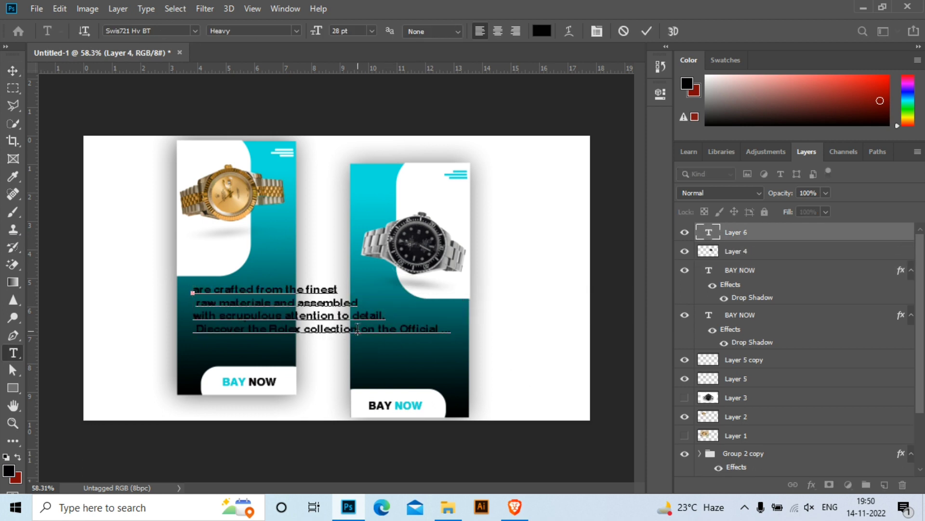
{"action": "left_click", "coordinate": [357, 329]}
{"action": "key", "text": "Return"}
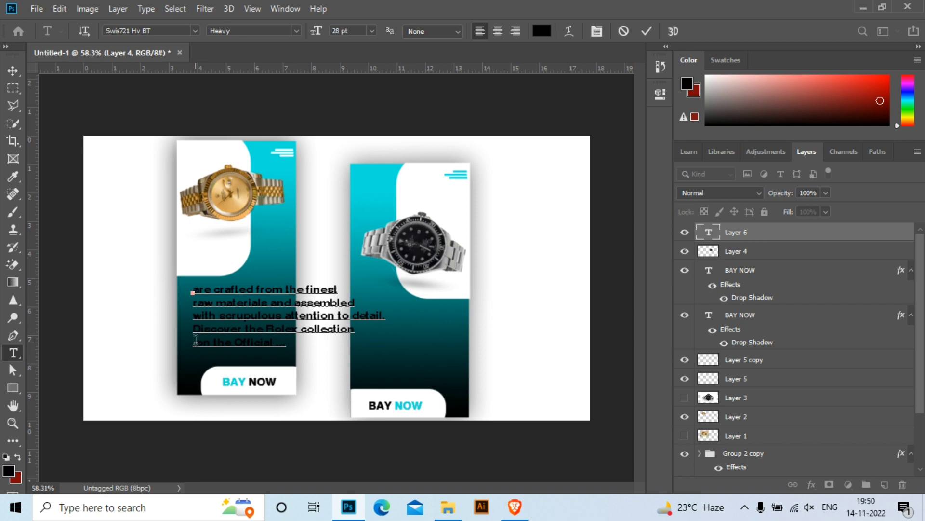
{"action": "key", "text": "ctrl+Return"}
Make the whole paragraph white at 15 pt
{"action": "left_click", "coordinate": [13, 351]}
{"action": "left_click_drag", "start_coordinate": [284, 342], "coordinate": [193, 288]}
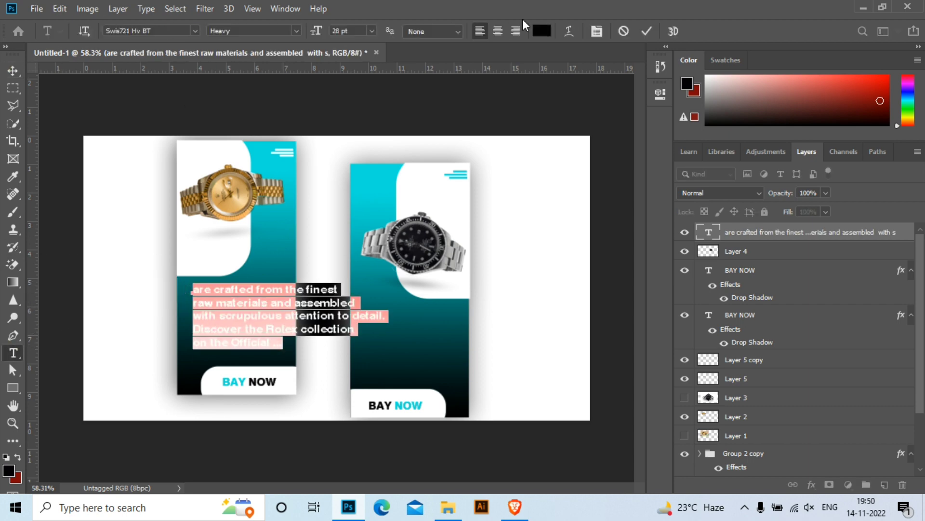
{"action": "left_click", "coordinate": [541, 30]}
{"action": "left_click", "coordinate": [748, 182]}
{"action": "left_click", "coordinate": [358, 31]}
{"action": "type", "text": "15"}
{"action": "key", "text": "Return"}
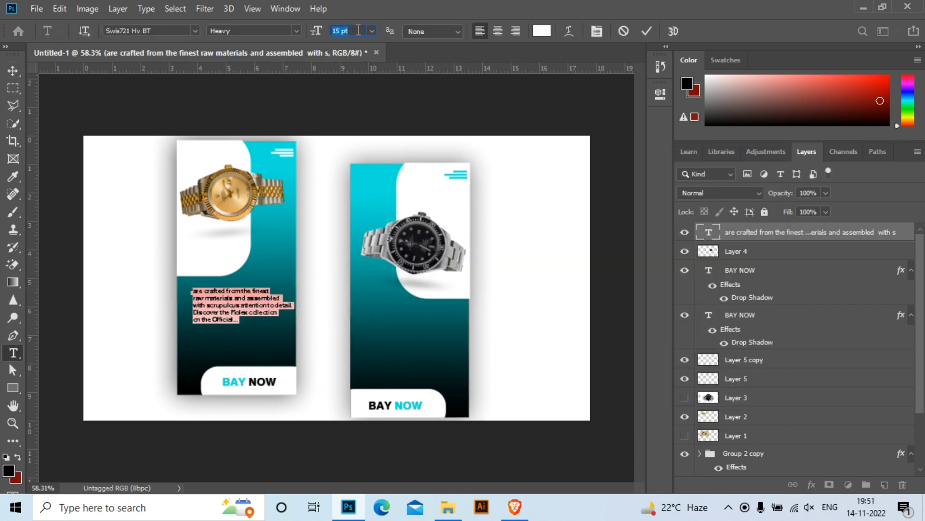
{"action": "left_click", "coordinate": [15, 72]}
Move the paragraph onto the first banner's teal area and enlarge it to 16 pt
{"action": "left_click_drag", "start_coordinate": [215, 314], "coordinate": [210, 321]}
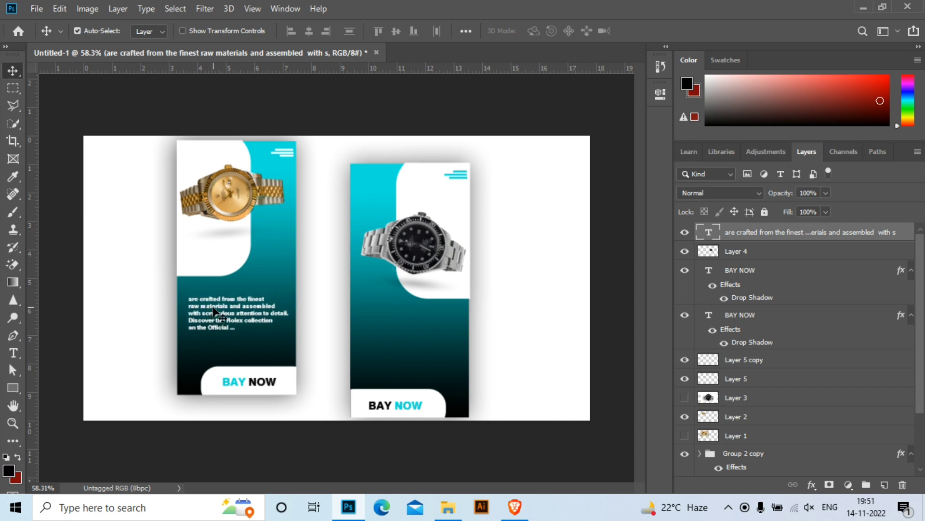
{"action": "double_click", "coordinate": [231, 323]}
{"action": "key", "text": "ctrl+a"}
{"action": "left_click", "coordinate": [359, 30]}
{"action": "type", "text": "16"}
{"action": "key", "text": "Return"}
{"action": "left_click", "coordinate": [14, 72]}
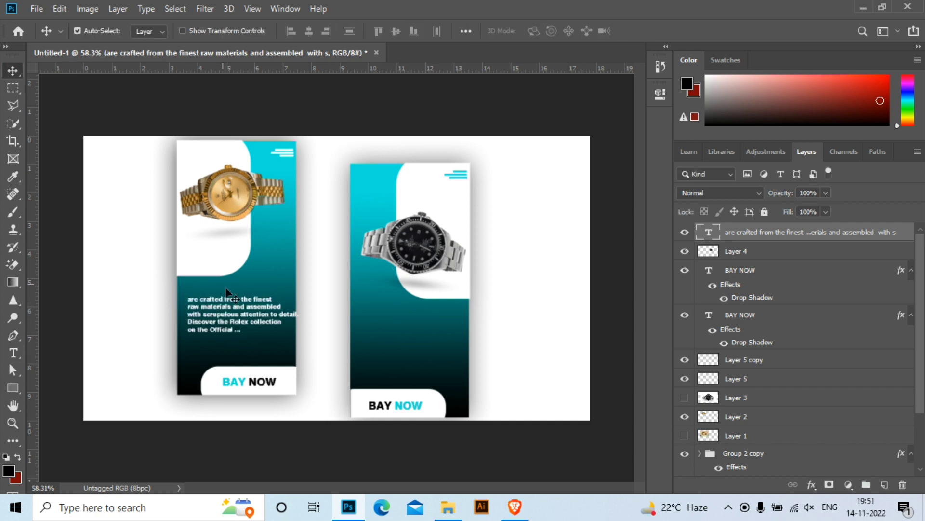
{"action": "left_click_drag", "start_coordinate": [260, 332], "coordinate": [255, 332]}
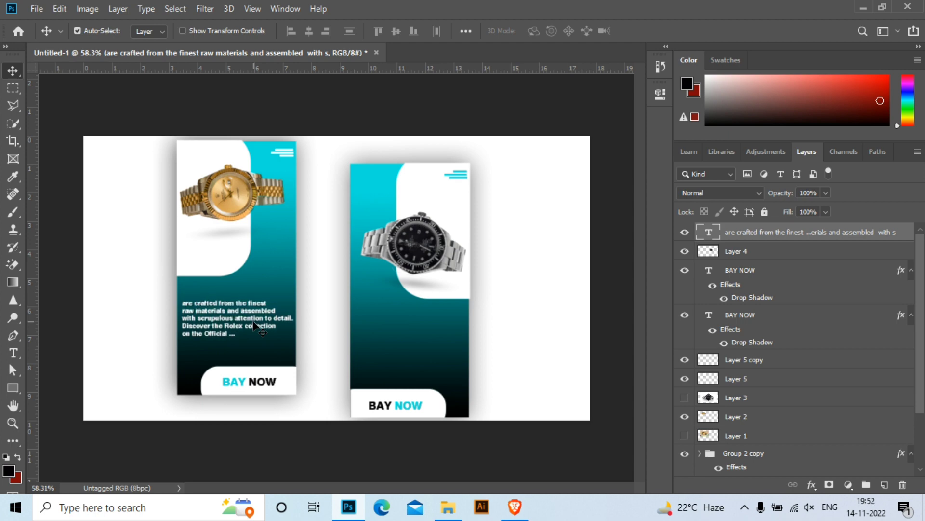
{"action": "double_click", "coordinate": [255, 328]}
{"action": "key", "text": "ctrl+a"}
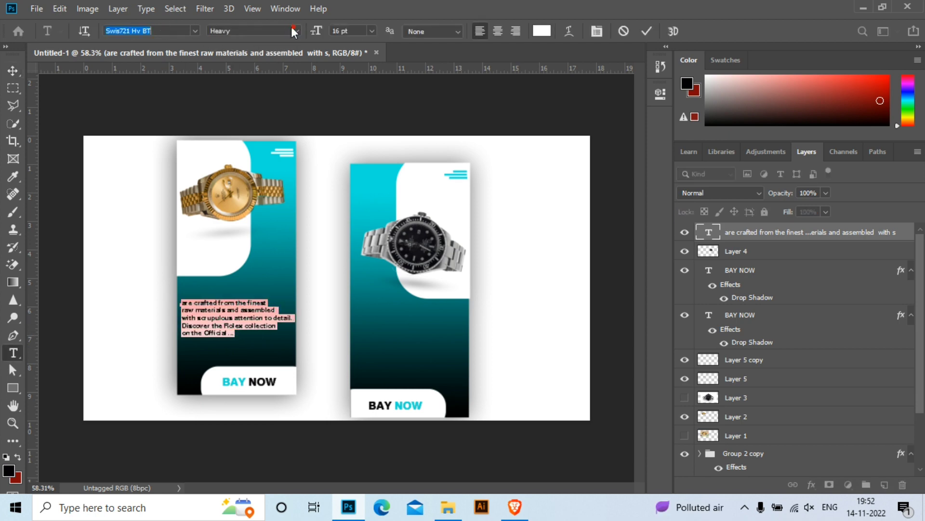
Try a heavier typeface, then Bahnschrift, for the body paragraph
{"action": "key", "text": "Down"}
{"action": "key", "text": "Down"}
{"action": "left_click", "coordinate": [13, 71]}
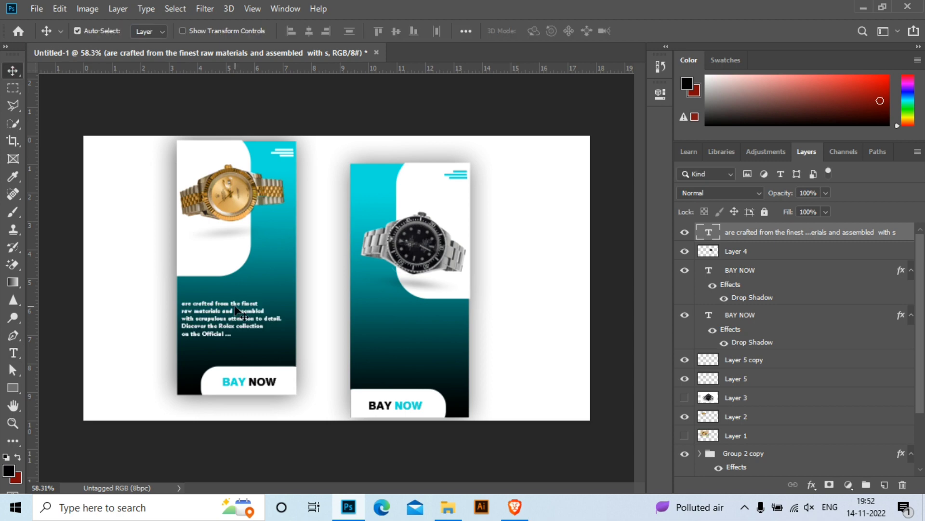
{"action": "scroll", "coordinate": [236, 310], "scroll_direction": "up", "scroll_amount": 3}
{"action": "left_click", "coordinate": [13, 353]}
{"action": "left_click", "coordinate": [131, 289]}
{"action": "key", "text": "ctrl+a"}
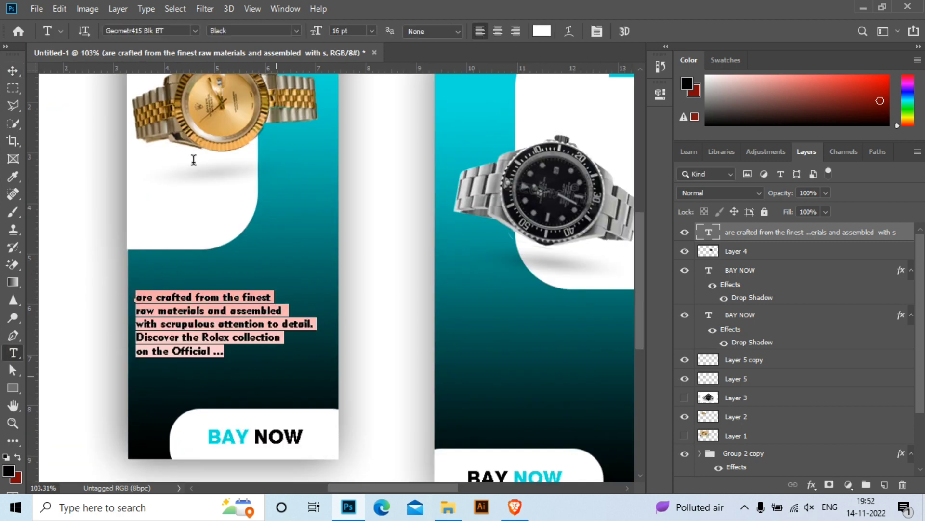
{"action": "left_click", "coordinate": [195, 30]}
{"action": "left_click", "coordinate": [217, 139]}
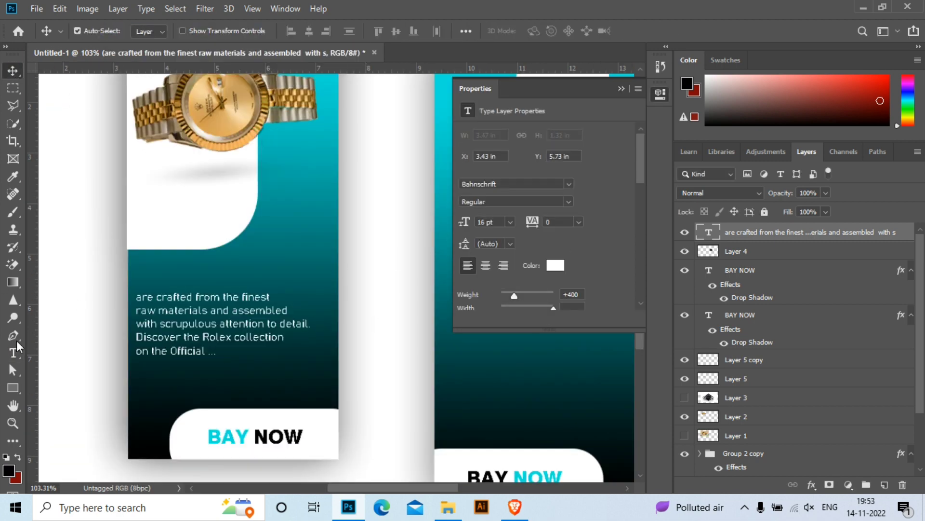
Raise the body paragraph's size to 18 pt
{"action": "left_click", "coordinate": [13, 352]}
{"action": "left_click", "coordinate": [203, 323]}
{"action": "key", "text": "ctrl+a"}
{"action": "key", "text": "ctrl+shift+period"}
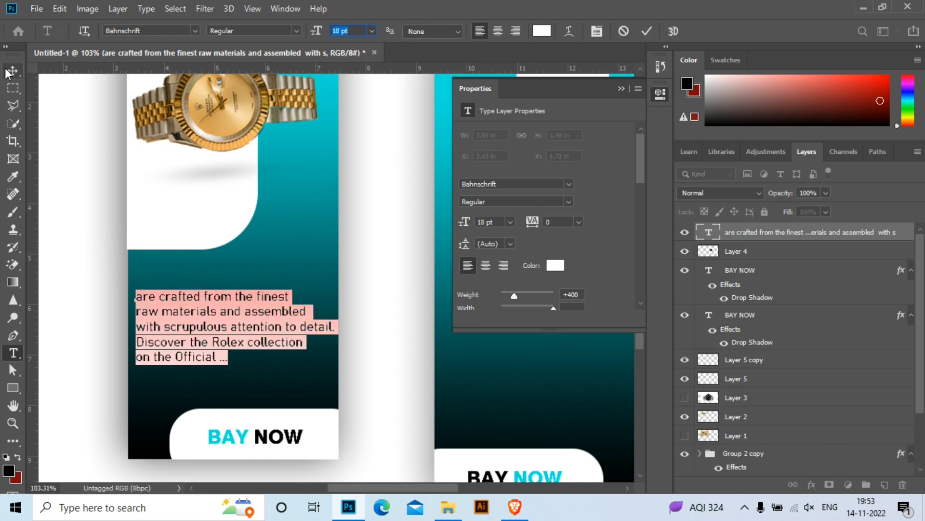
{"action": "scroll", "coordinate": [222, 328], "scroll_direction": "down", "scroll_amount": 2}
{"action": "scroll", "coordinate": [222, 328], "scroll_direction": "up", "scroll_amount": 3}
{"action": "scroll", "coordinate": [222, 328], "scroll_direction": "down", "scroll_amount": 1}
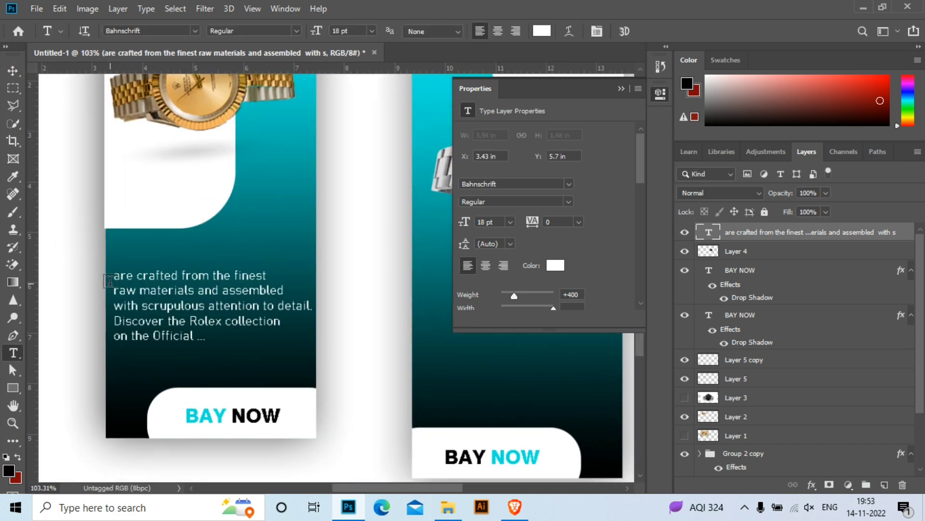
Try SemiBold Condensed and Bold SemiCondensed styles, then Alfa Slab One for the paragraph
{"action": "left_click", "coordinate": [567, 201]}
{"action": "left_click", "coordinate": [579, 311]}
{"action": "left_click", "coordinate": [568, 202]}
{"action": "left_click", "coordinate": [571, 356]}
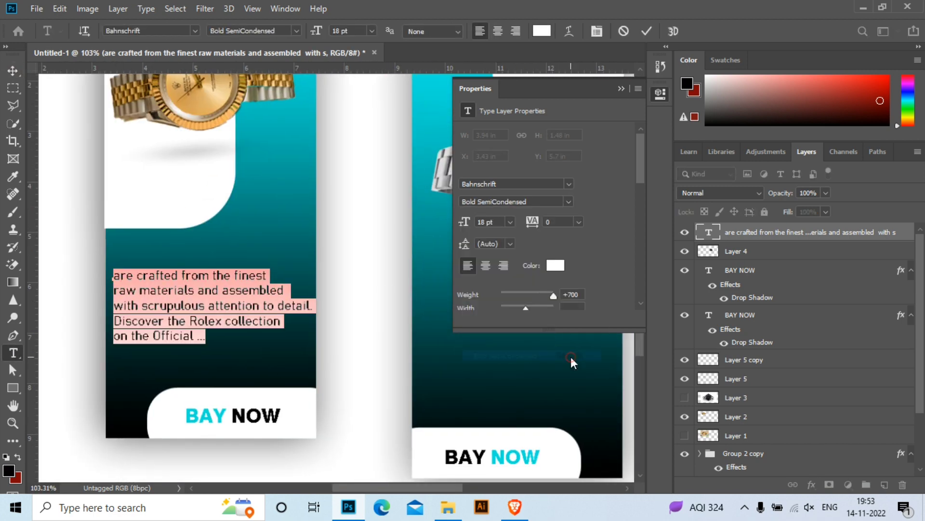
{"action": "left_click", "coordinate": [548, 183]}
{"action": "key", "text": "Up"}
{"action": "key", "text": "Up"}
{"action": "key", "text": "Up"}
{"action": "key", "text": "Up"}
{"action": "key", "text": "Up"}
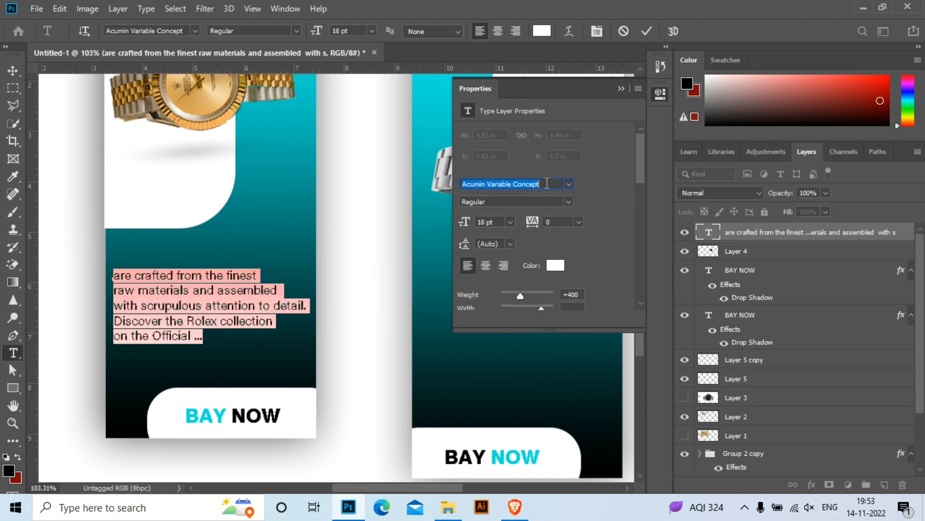
{"action": "key", "text": "Down"}
{"action": "left_click", "coordinate": [621, 88]}
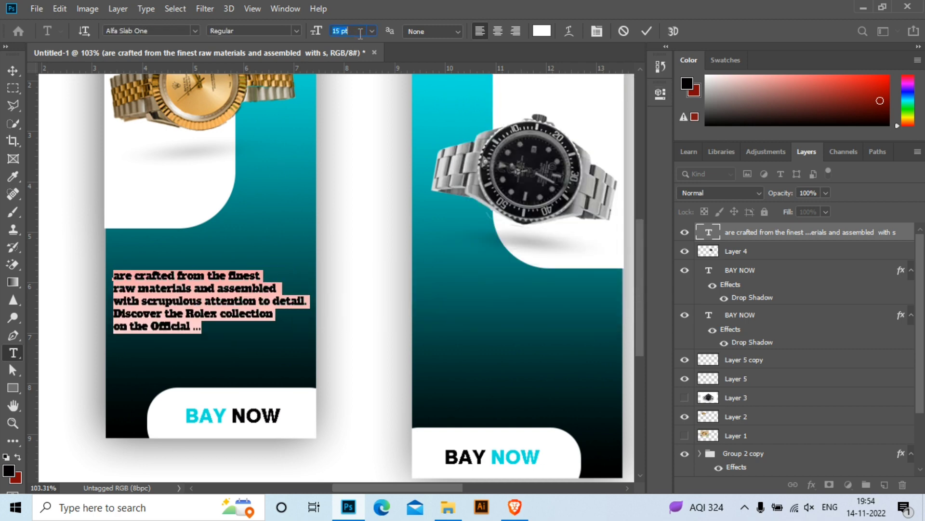
{"action": "left_click", "coordinate": [13, 70]}
Set the body paragraph to Clarendon Blk BT and zoom out to see both banners
{"action": "key", "text": "ctrl+0"}
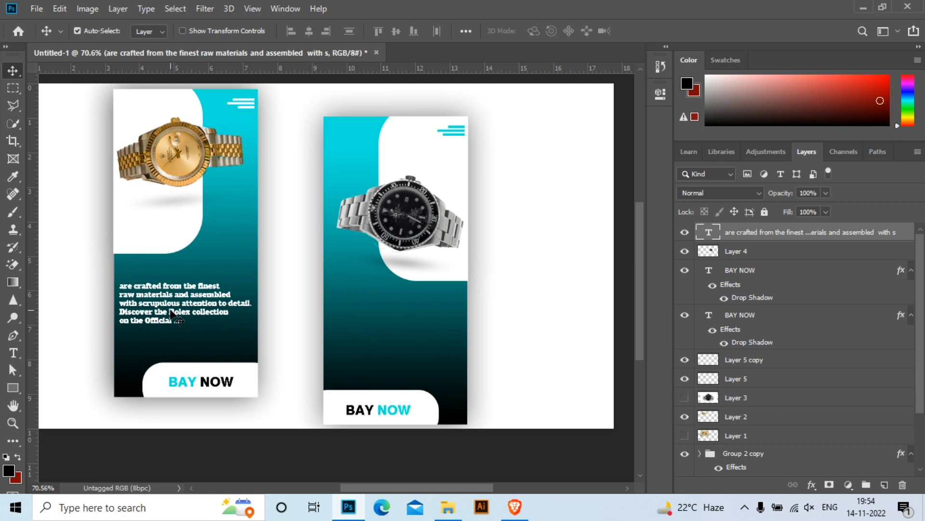
{"action": "scroll", "coordinate": [168, 320], "scroll_direction": "up", "scroll_amount": 3}
{"action": "double_click", "coordinate": [169, 320]}
{"action": "key", "text": "ctrl+a"}
{"action": "left_click", "coordinate": [661, 93]}
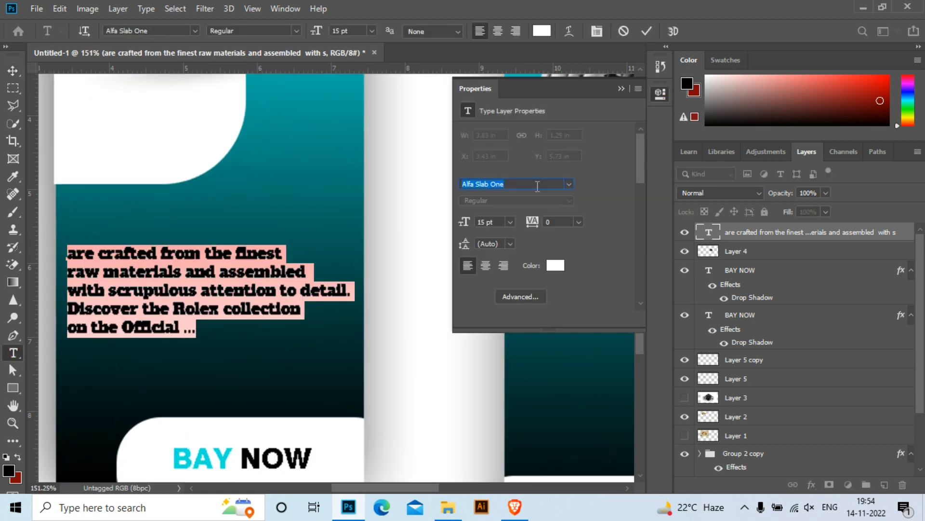
{"action": "left_click", "coordinate": [569, 183]}
{"action": "scroll", "coordinate": [642, 418], "scroll_direction": "down", "scroll_amount": 3}
{"action": "scroll", "coordinate": [631, 415], "scroll_direction": "down", "scroll_amount": 1}
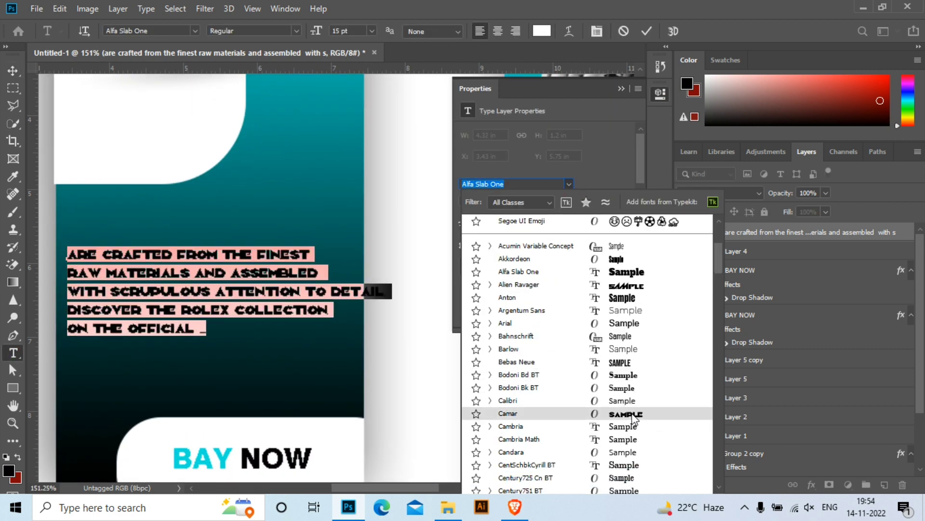
{"action": "scroll", "coordinate": [642, 443], "scroll_direction": "down", "scroll_amount": 2}
{"action": "left_click", "coordinate": [641, 453]}
{"action": "left_click", "coordinate": [13, 70]}
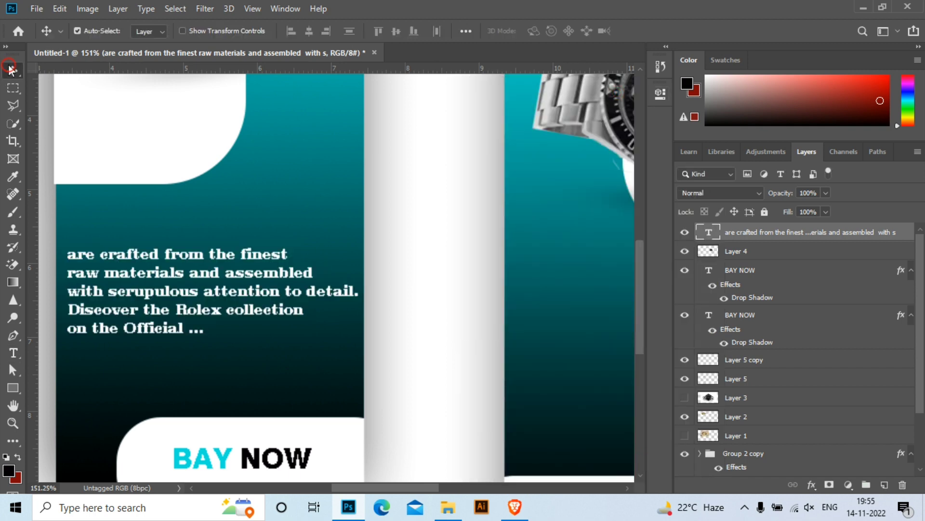
{"action": "key", "text": "ctrl+0"}
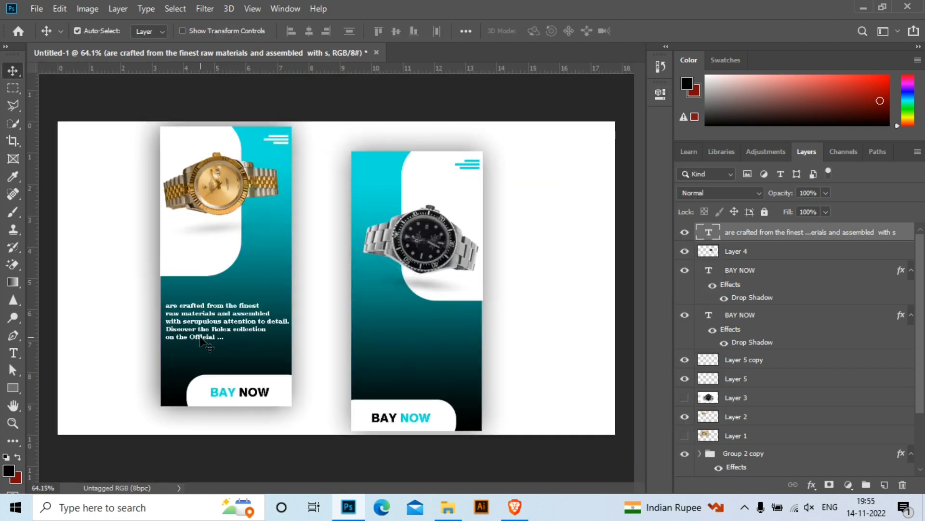
Copy the body paragraph onto the right banner, rotating the copy upright
{"action": "left_click_drag", "start_coordinate": [203, 342], "coordinate": [393, 360], "text": "alt"}
{"action": "key", "text": "ctrl+t"}
{"action": "right_click", "coordinate": [418, 351]}
{"action": "left_click", "coordinate": [455, 284]}
{"action": "right_click", "coordinate": [419, 351]}
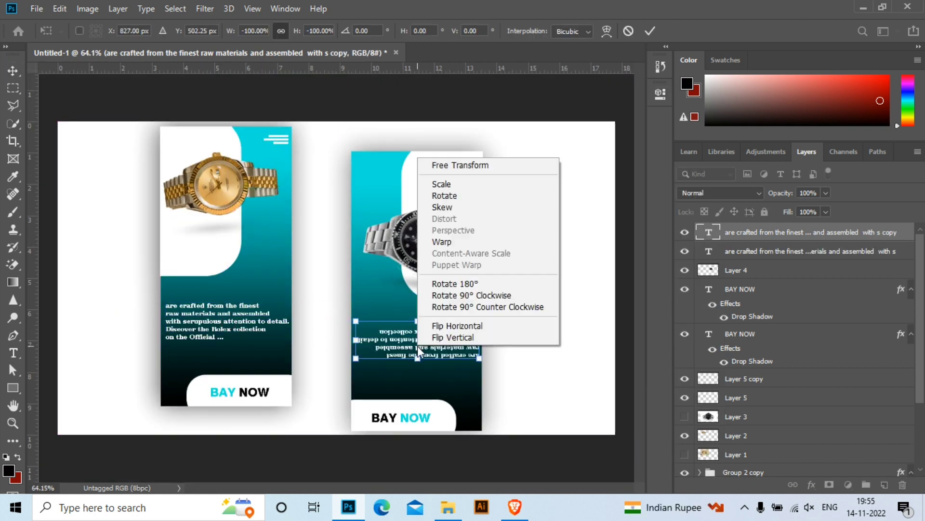
{"action": "right_click", "coordinate": [430, 349]}
{"action": "left_click", "coordinate": [465, 284]}
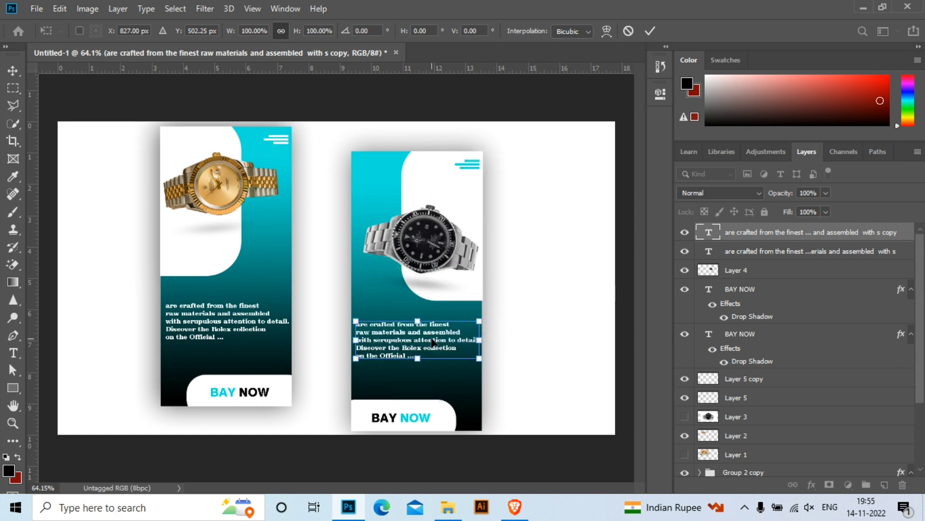
{"action": "right_click", "coordinate": [431, 342]}
{"action": "key", "text": "Escape"}
{"action": "left_click", "coordinate": [13, 71]}
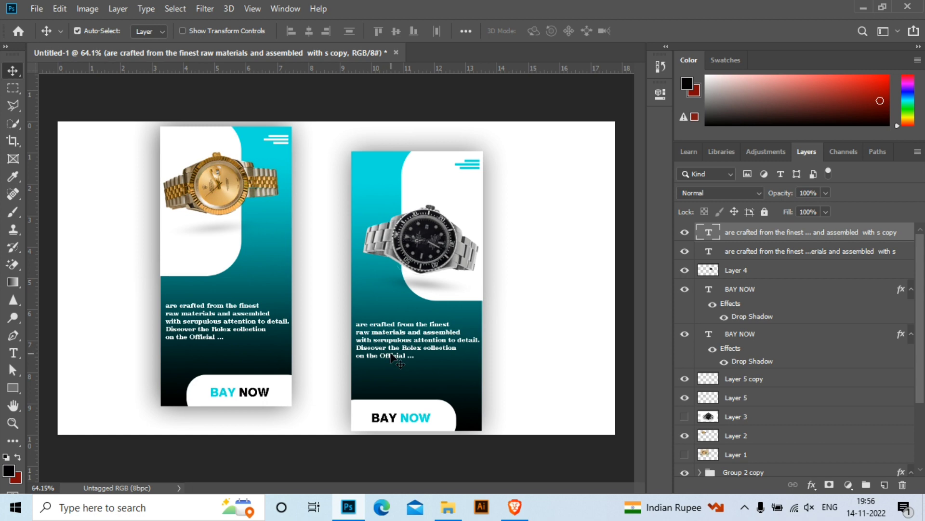
Move both banners' body paragraphs slightly lower
{"action": "left_click_drag", "start_coordinate": [391, 356], "coordinate": [392, 373]}
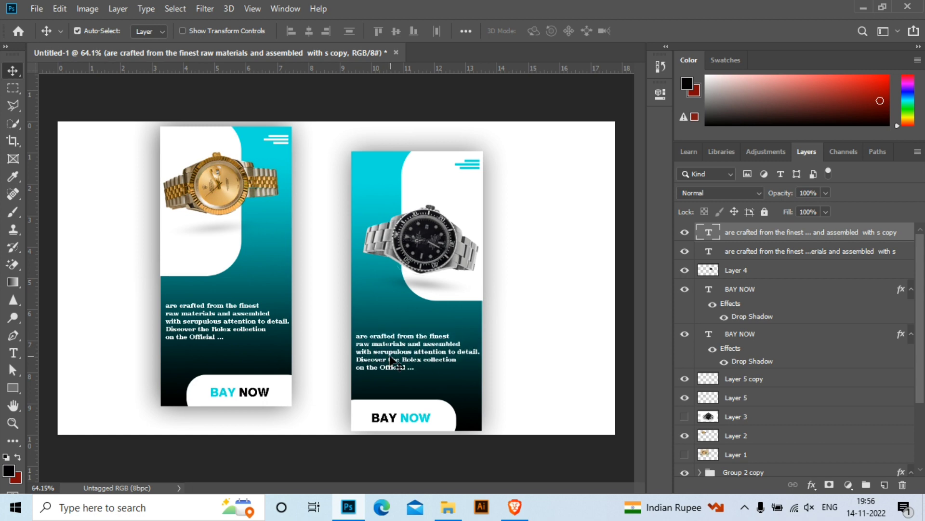
{"action": "left_click", "coordinate": [202, 326]}
{"action": "key", "text": "shift+Down"}
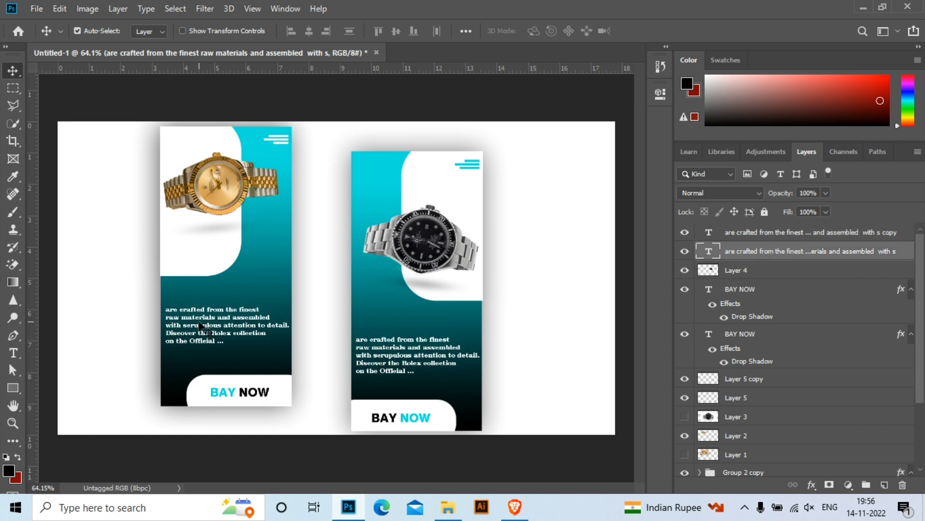
{"action": "left_click", "coordinate": [745, 507]}
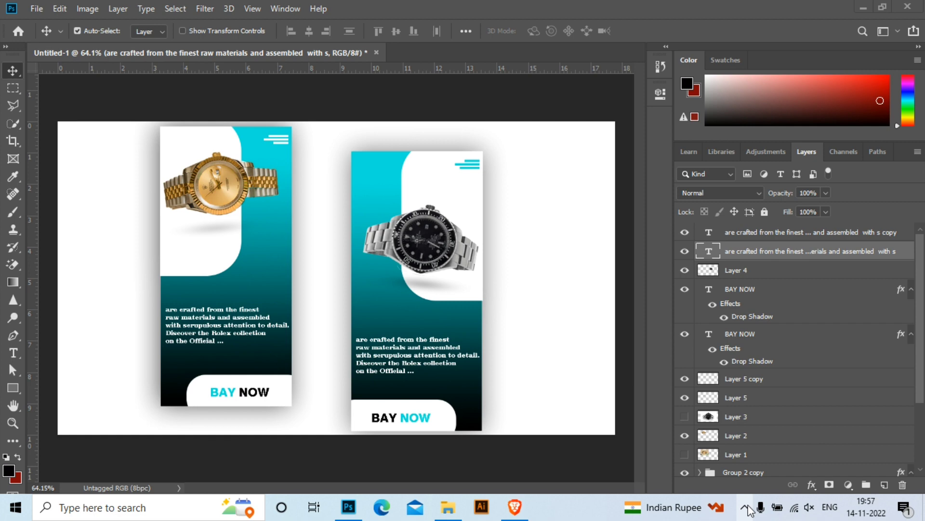
Add the heading 'CASIO MTP - E321B' above the left body text in Swis721 Hv BT
{"action": "key", "text": "t"}
{"action": "left_click", "coordinate": [184, 295]}
{"action": "type", "text": "BA"}
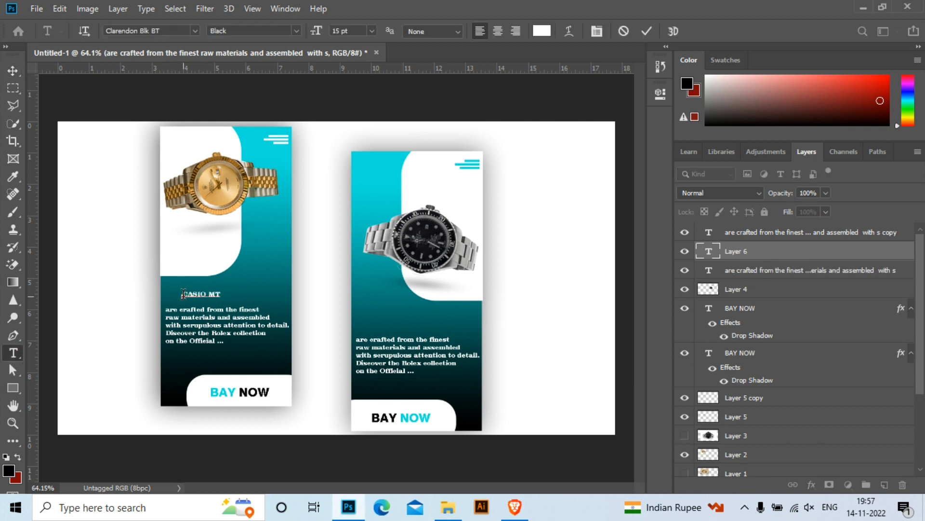
{"action": "key", "text": "ctrl+a"}
{"action": "left_click", "coordinate": [195, 30]}
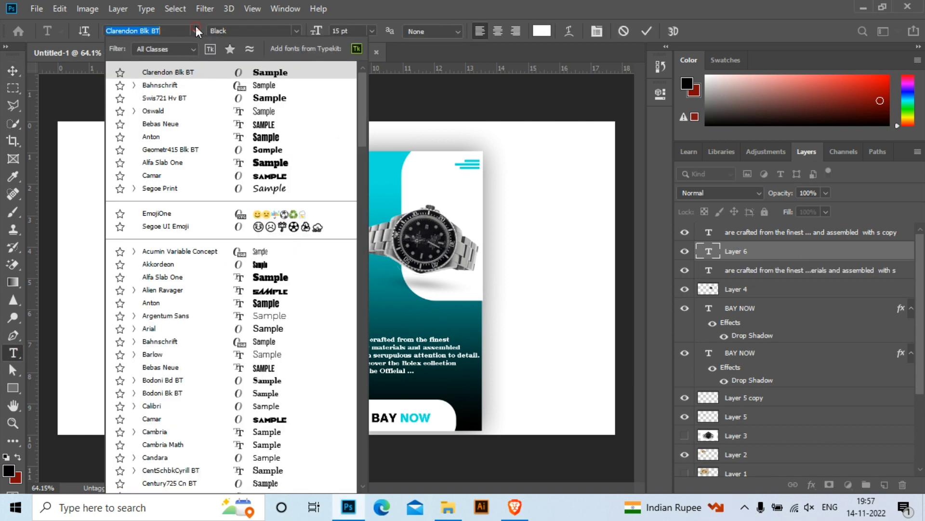
{"action": "left_click", "coordinate": [145, 92]}
Enlarge the heading to 25 pt and align it with the body text's left edge
{"action": "scroll", "coordinate": [360, 31], "scroll_direction": "up", "scroll_amount": 2}
{"action": "scroll", "coordinate": [359, 30], "scroll_direction": "up", "scroll_amount": 2}
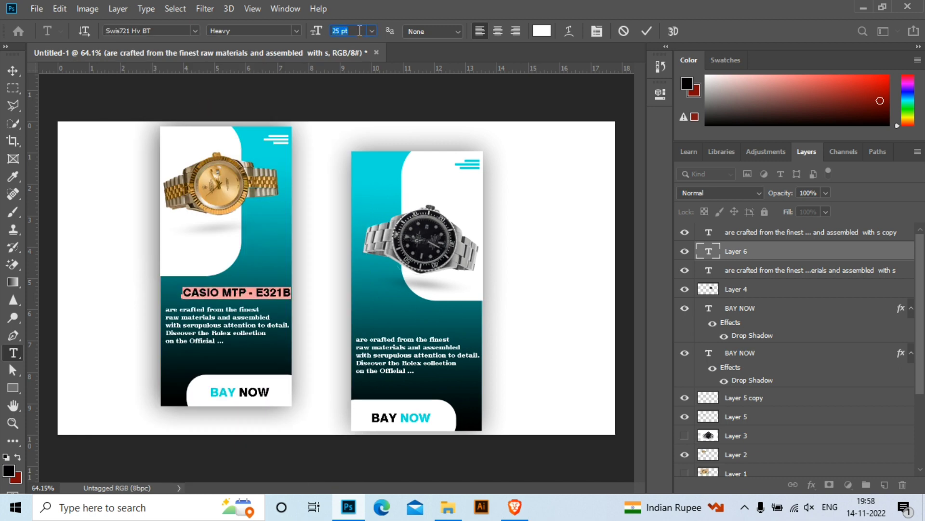
{"action": "scroll", "coordinate": [360, 30], "scroll_direction": "up", "scroll_amount": 2}
{"action": "key", "text": "ctrl+Return"}
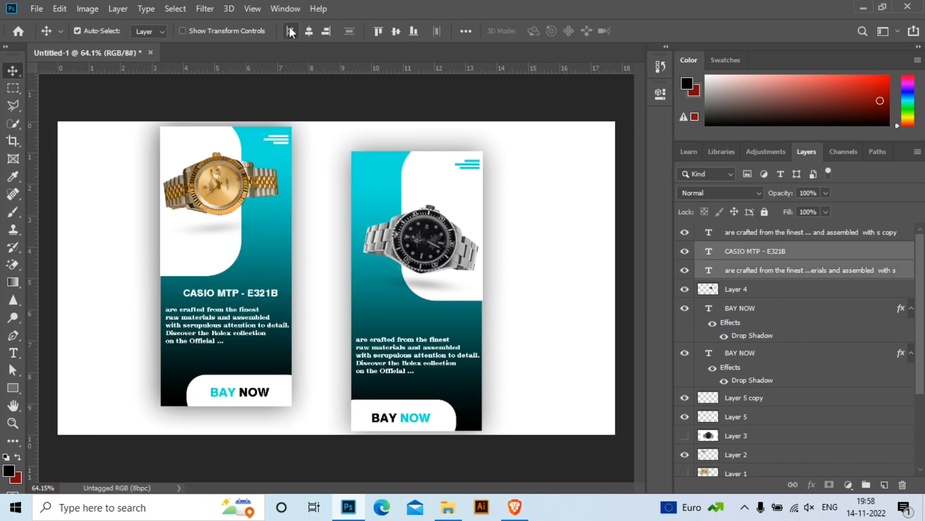
{"action": "left_click_drag", "start_coordinate": [222, 295], "coordinate": [157, 300]}
{"action": "key", "text": "Down"}
{"action": "key", "text": "Down"}
{"action": "key", "text": "Down"}
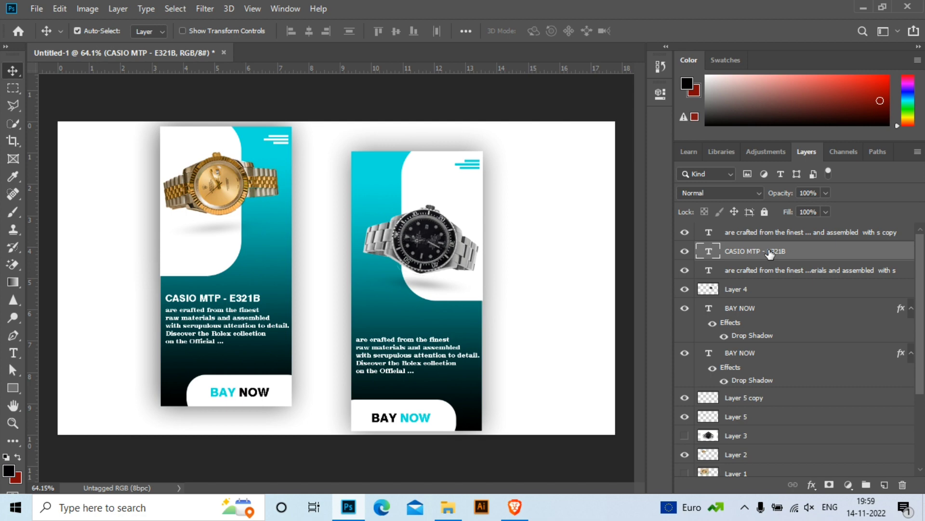
Add the bold white heading 'SKMEI MEN'S QUATS' above the silver watch banner's tagline
{"action": "key", "text": "t"}
{"action": "left_click", "coordinate": [364, 321]}
{"action": "type", "text": "SKMEI"}
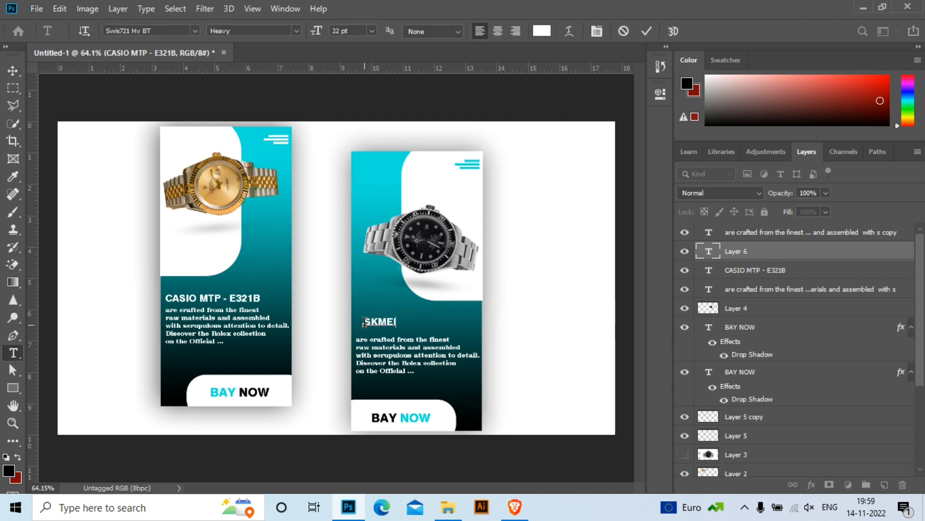
{"action": "type", "text": " MEN"}
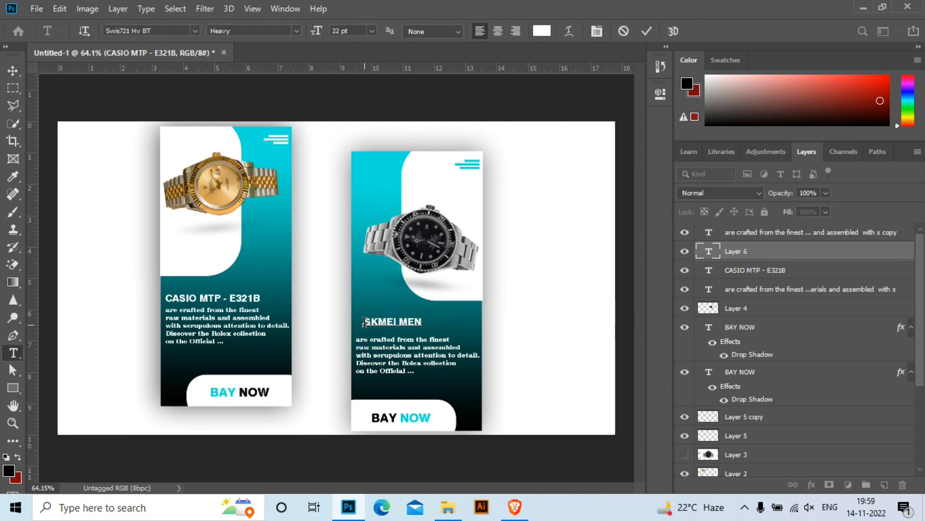
{"action": "type", "text": "'S QUATS"}
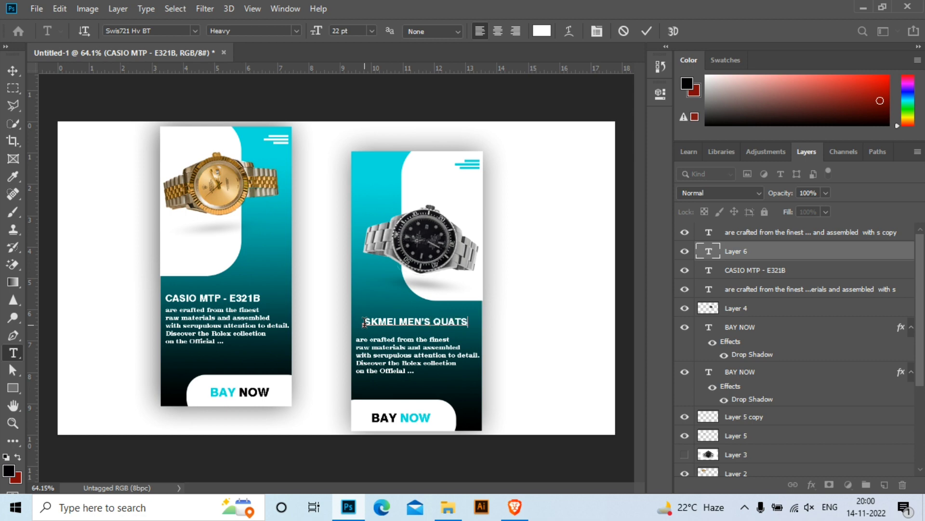
{"action": "key", "text": "ctrl+Return"}
{"action": "key", "text": "v"}
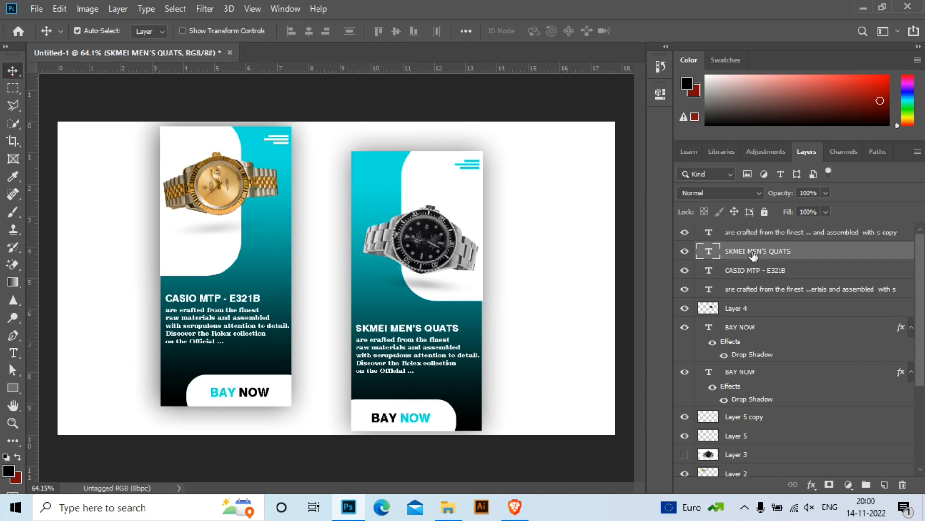
Scale the left banner's body paragraph down slightly, to about 97%
{"action": "left_click", "coordinate": [211, 344]}
{"action": "key", "text": "ctrl+t"}
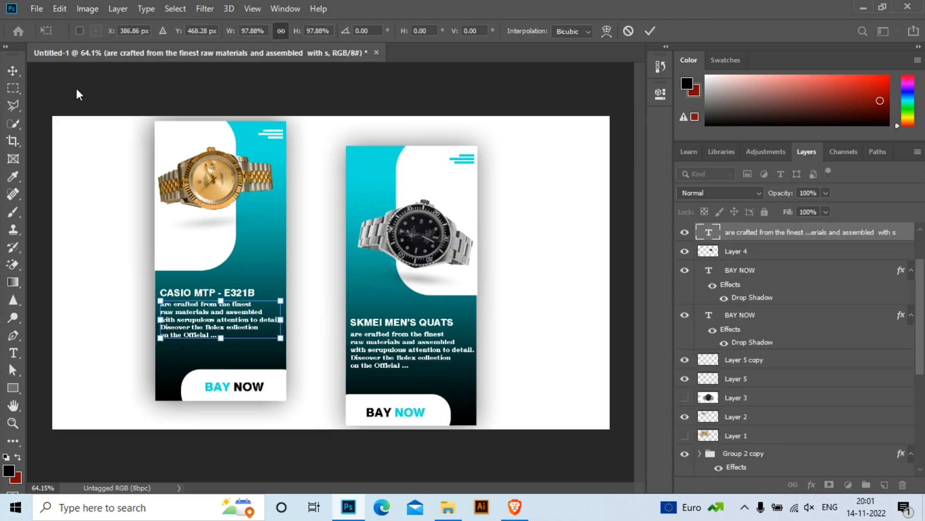
{"action": "key", "text": "Return"}
{"action": "key", "text": "t"}
{"action": "key", "text": "Return"}
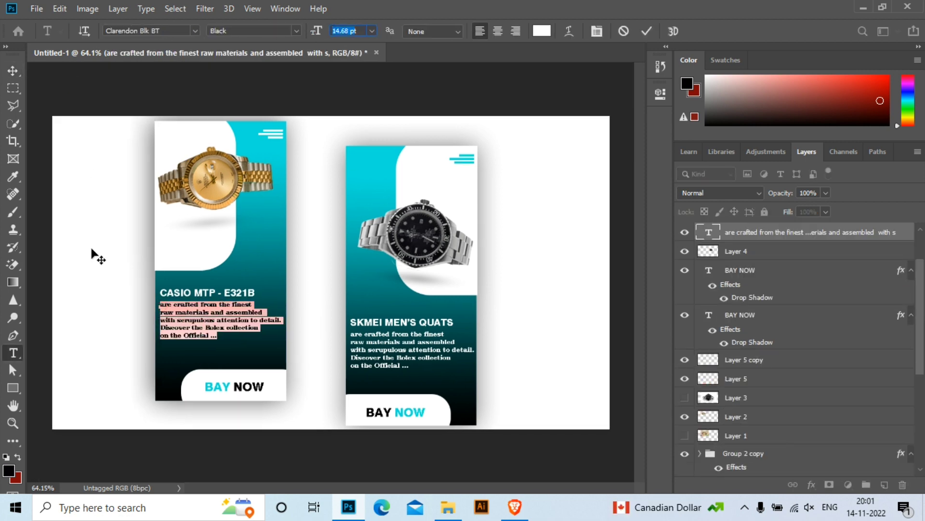
{"action": "key", "text": "ctrl+Return"}
Shrink the right banner's body paragraph to match, dismissing the invalid font-size warning
{"action": "left_click_drag", "start_coordinate": [350, 342], "coordinate": [456, 394]}
{"action": "left_click", "coordinate": [498, 204]}
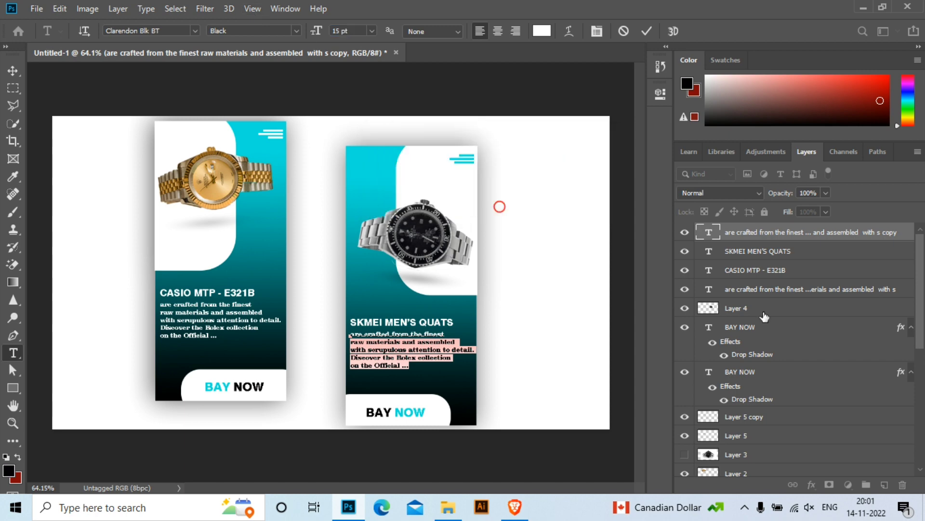
{"action": "left_click_drag", "start_coordinate": [351, 334], "coordinate": [409, 365]}
{"action": "left_click", "coordinate": [359, 31]}
{"action": "key", "text": "Return"}
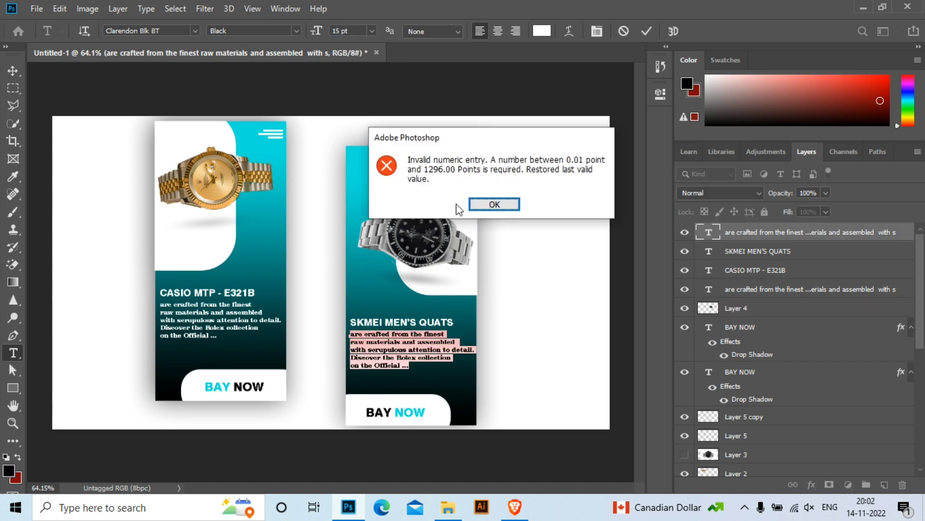
{"action": "key", "text": "Return"}
{"action": "key", "text": "ctrl+t"}
{"action": "left_click_drag", "start_coordinate": [470, 366], "coordinate": [466, 365]}
{"action": "key", "text": "Return"}
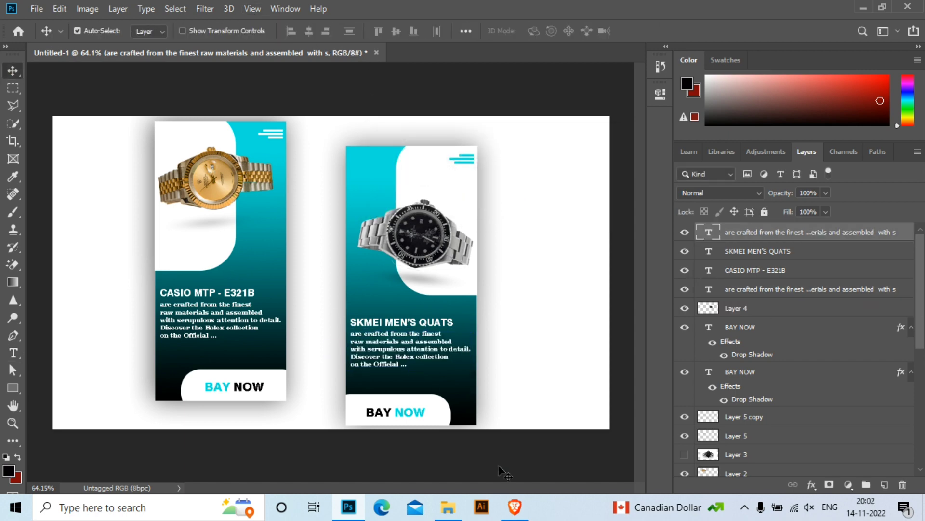